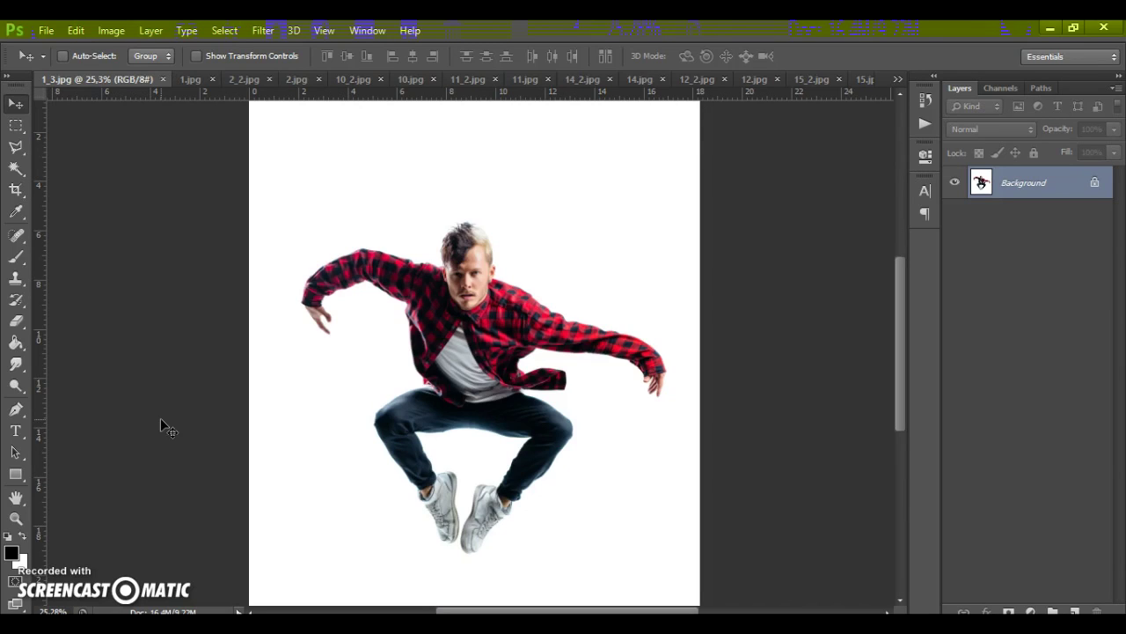
Preview the 1, 2, 10 and 11 dust-explosion examples alongside their original photos
click(194, 86)
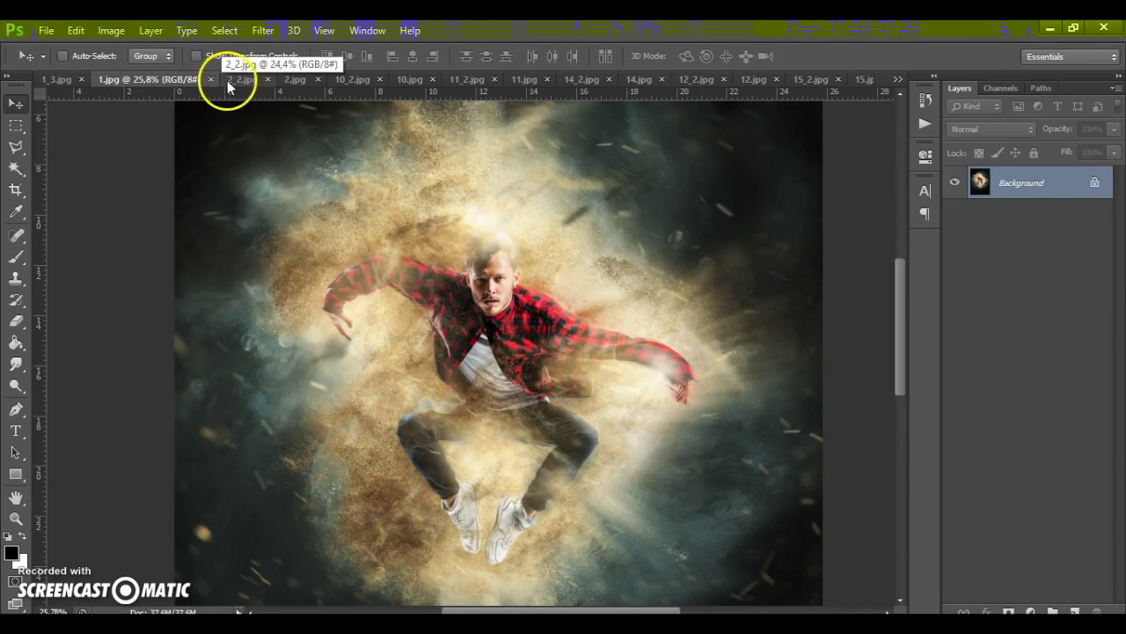
click(230, 80)
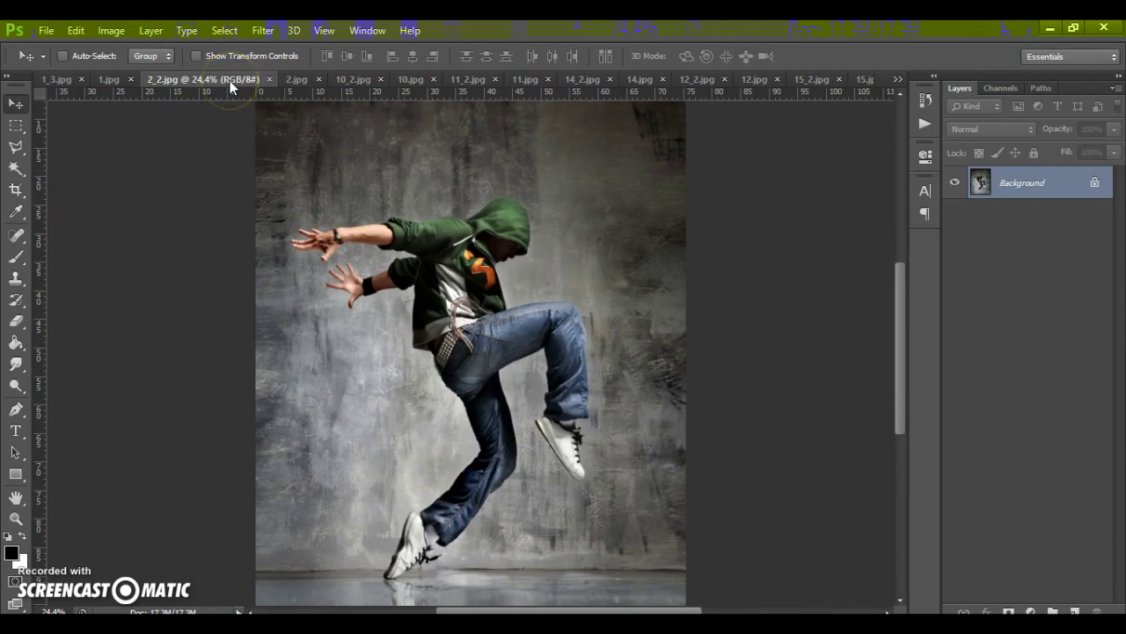
click(298, 81)
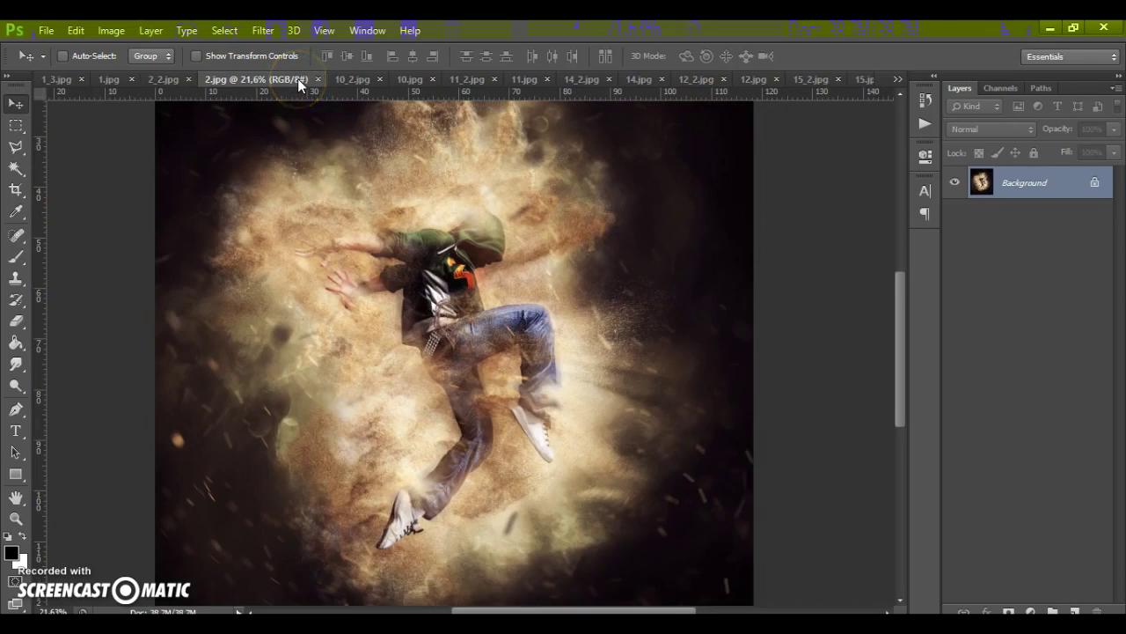
click(348, 79)
click(409, 82)
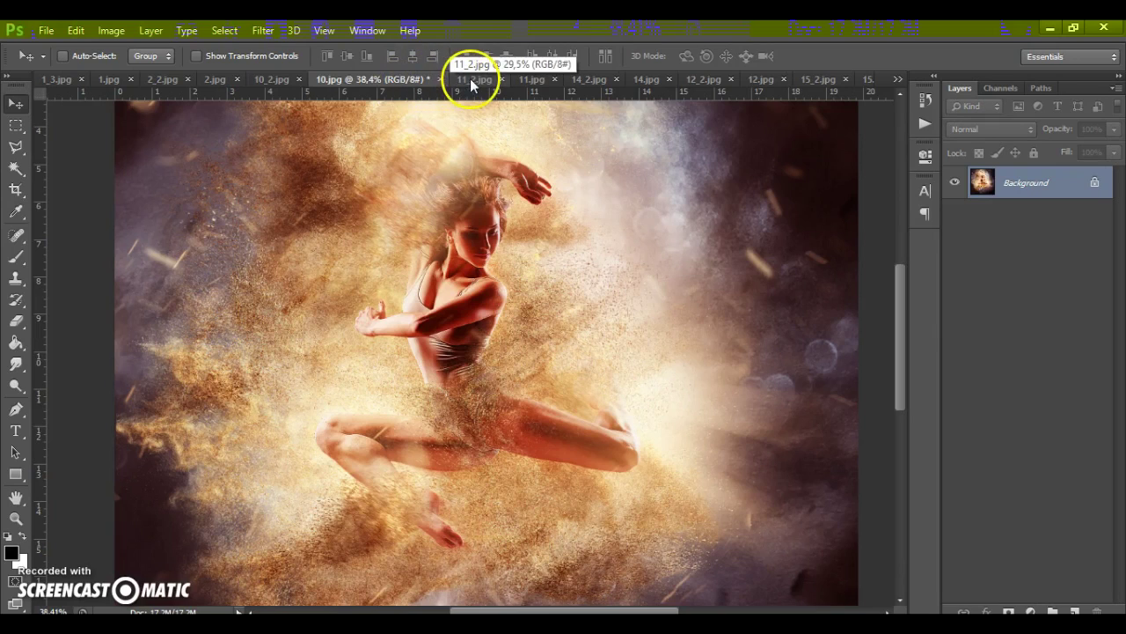
scroll(412, 257, down, 3)
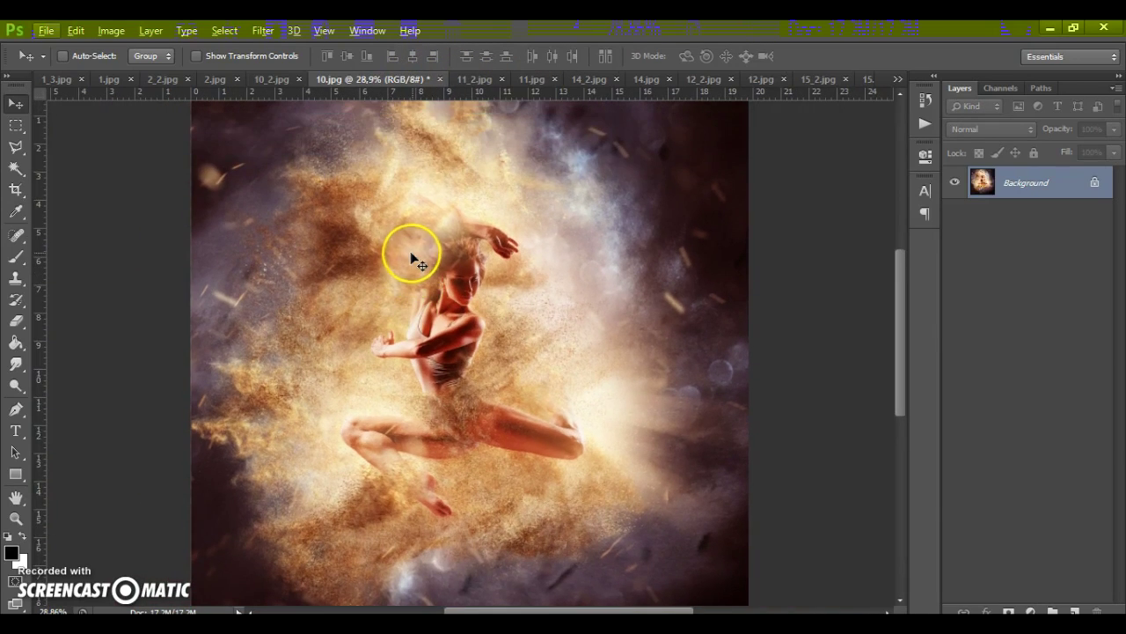
scroll(410, 251, up, 1)
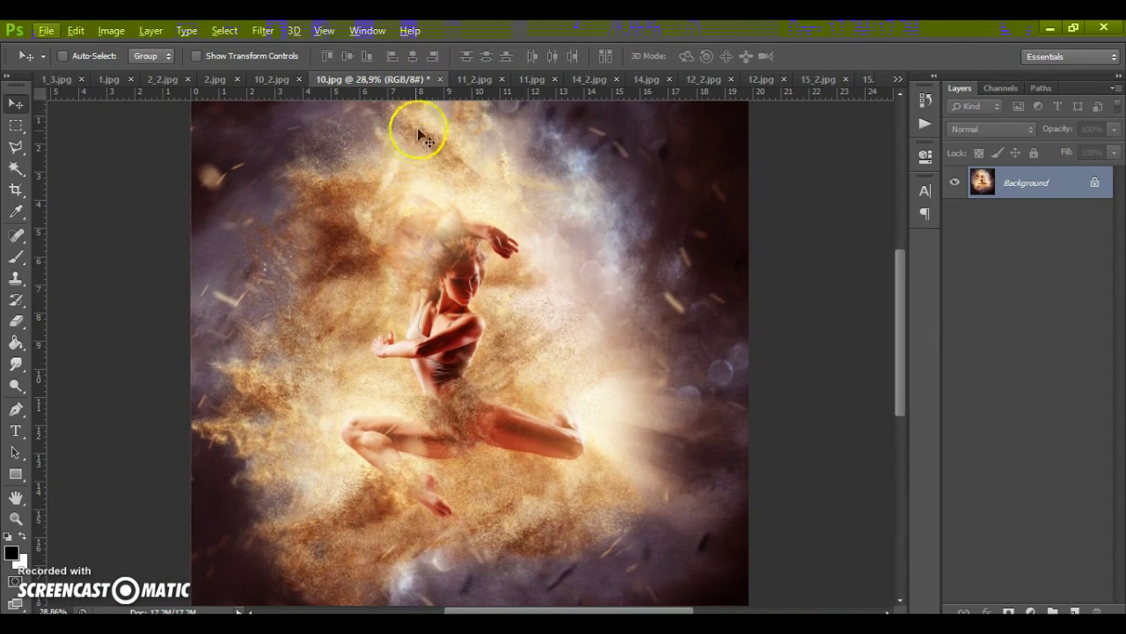
click(466, 81)
click(533, 82)
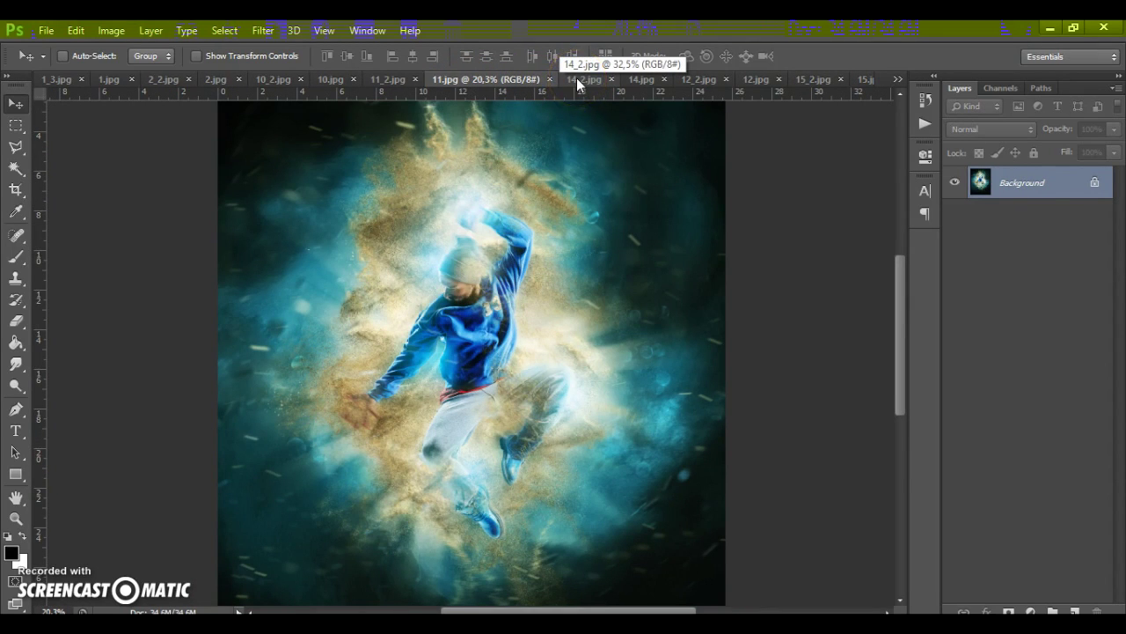
Preview the 14, 12 and 15 examples with their originals, then switch to 4.psd
click(576, 77)
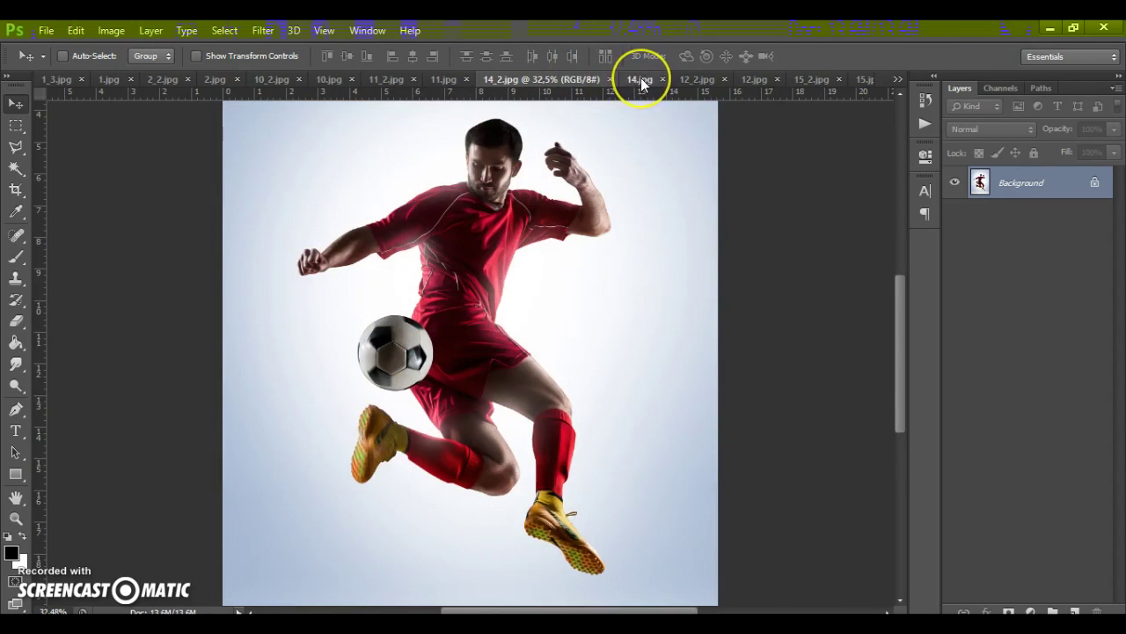
click(640, 79)
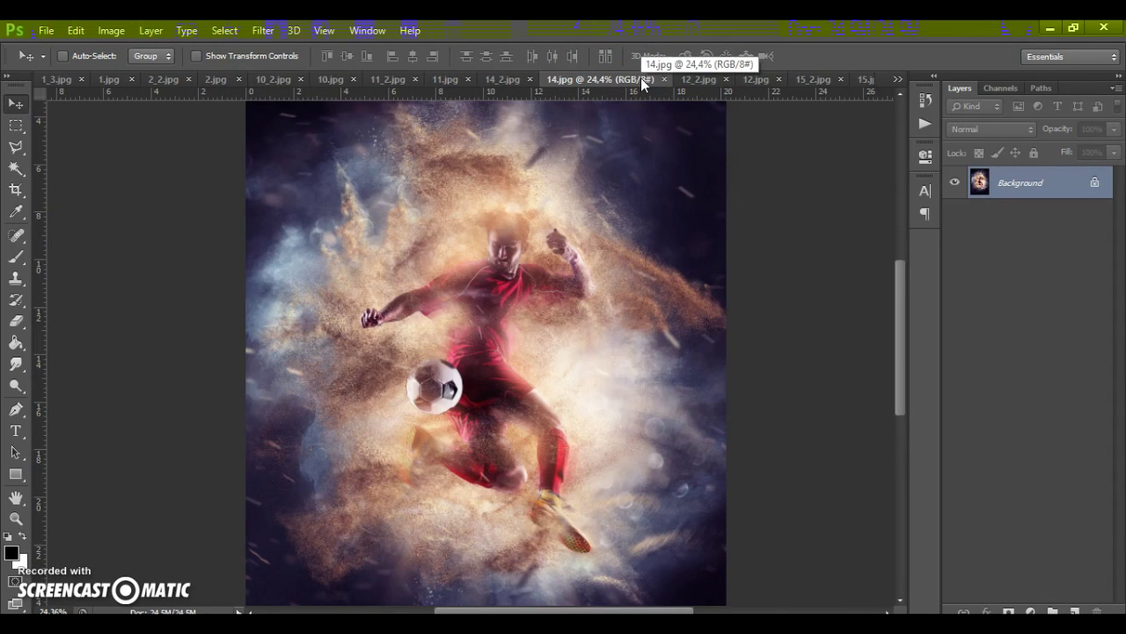
click(699, 80)
click(745, 81)
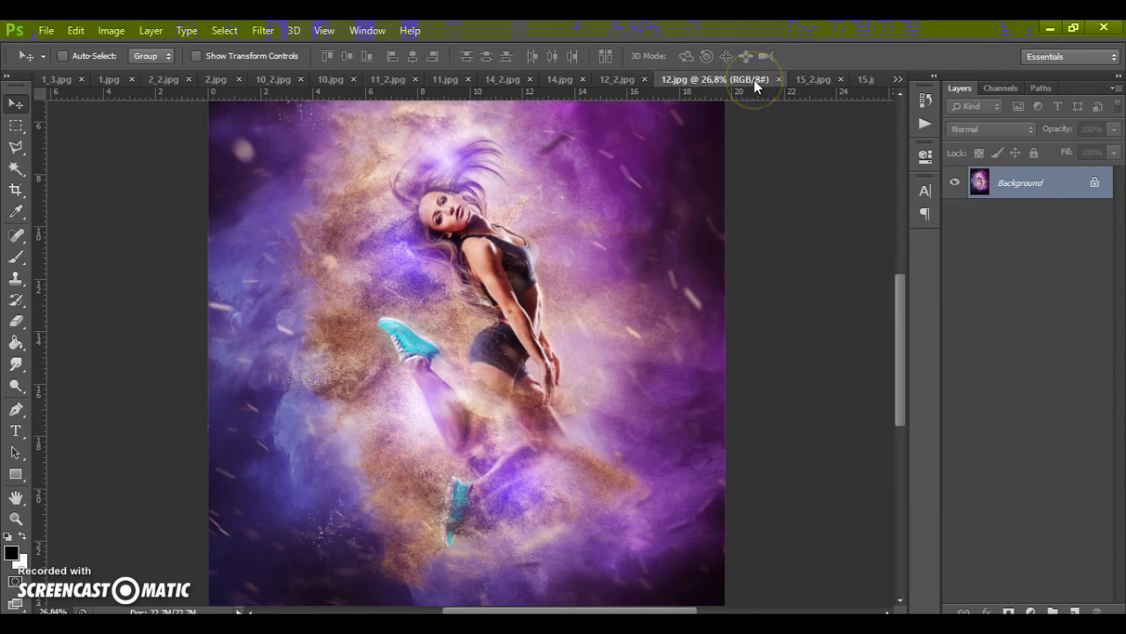
click(819, 80)
click(885, 81)
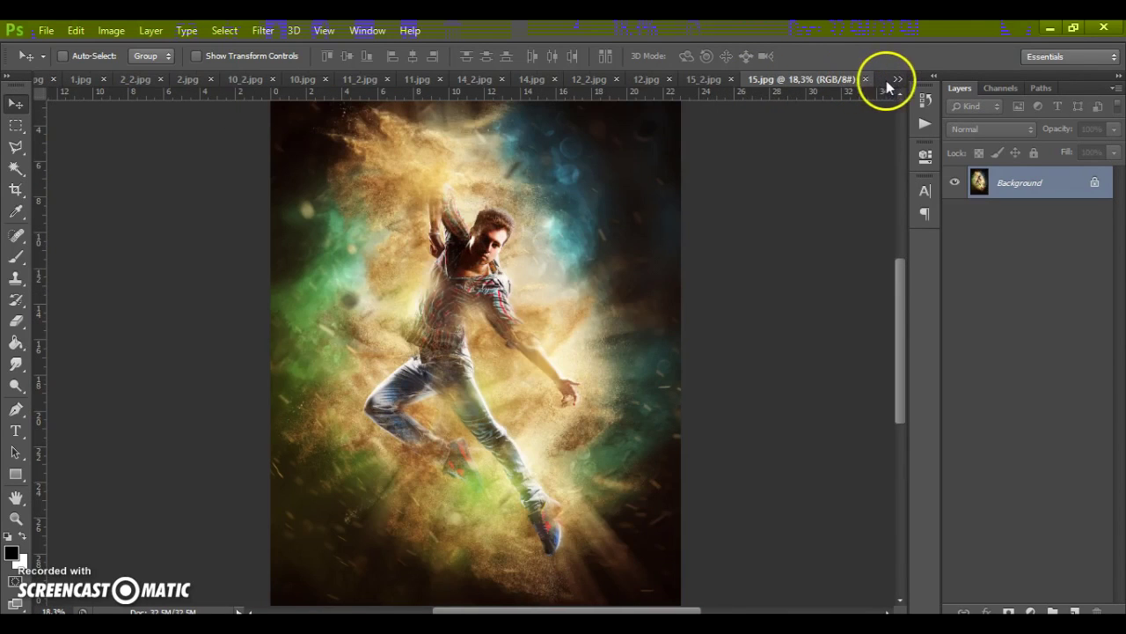
scroll(478, 267, up, 3)
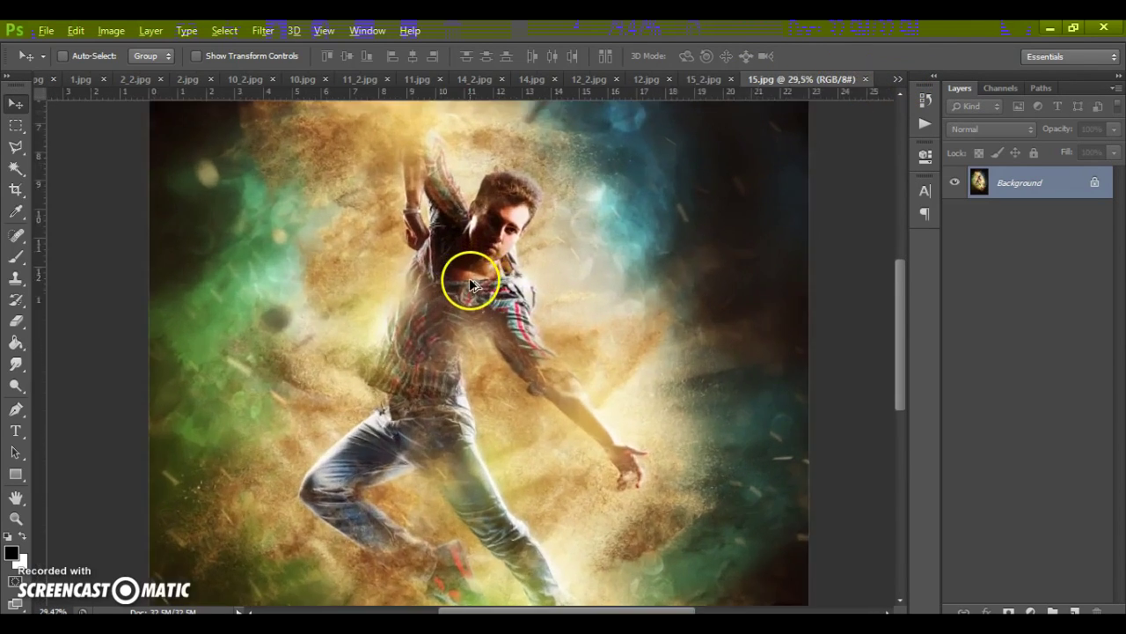
scroll(471, 283, up, 1)
scroll(466, 281, down, 3)
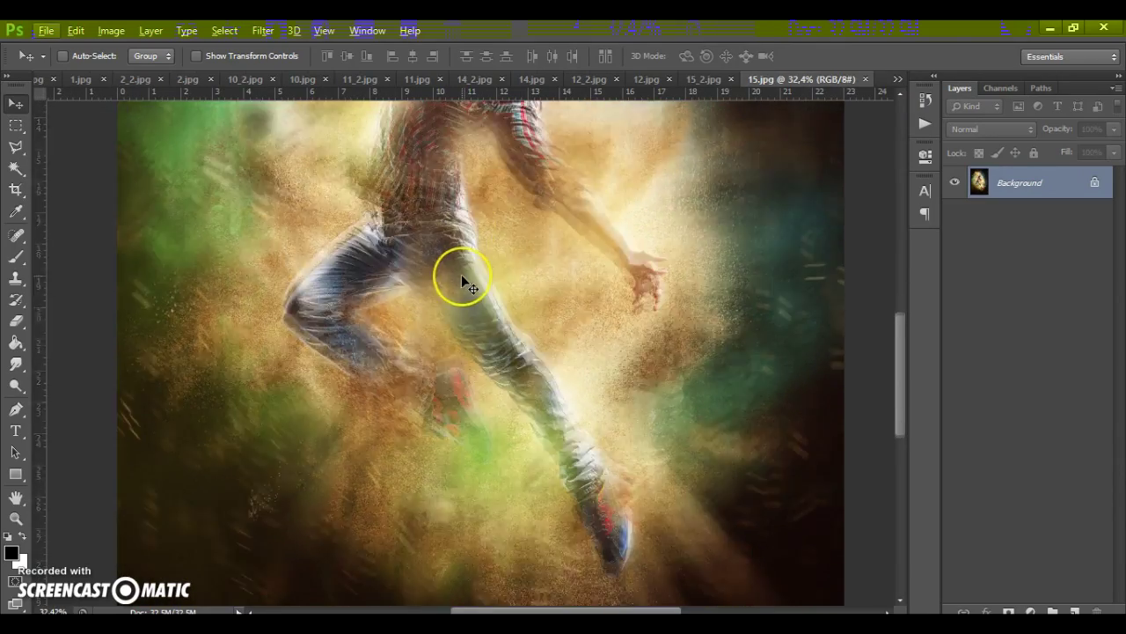
scroll(462, 277, up, 3)
scroll(464, 279, down, 3)
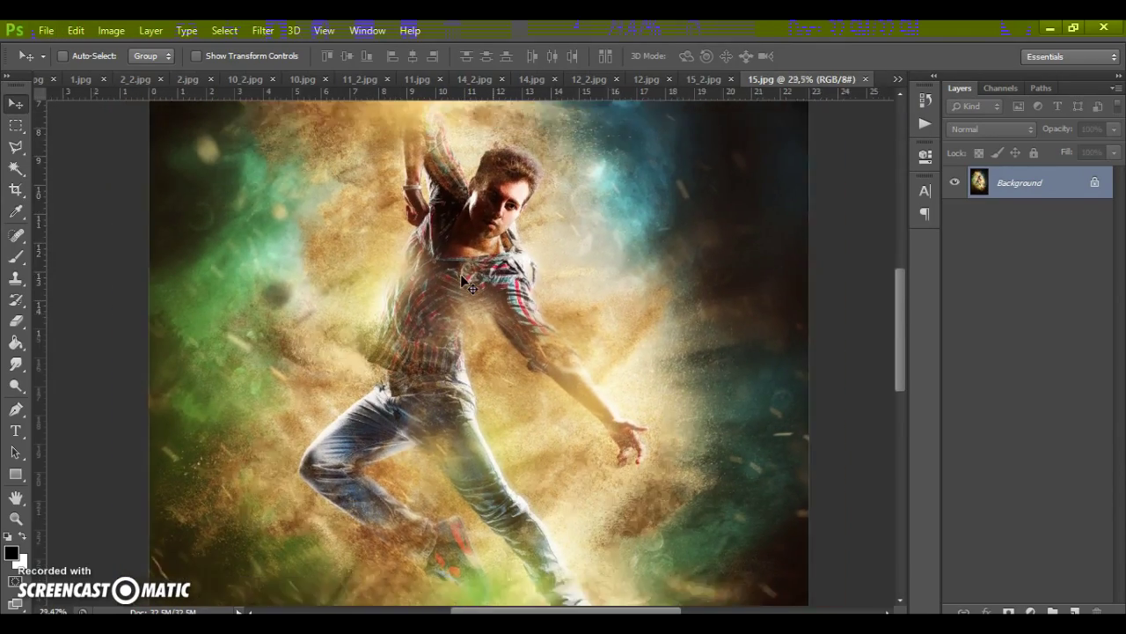
scroll(458, 273, down, 1)
click(898, 78)
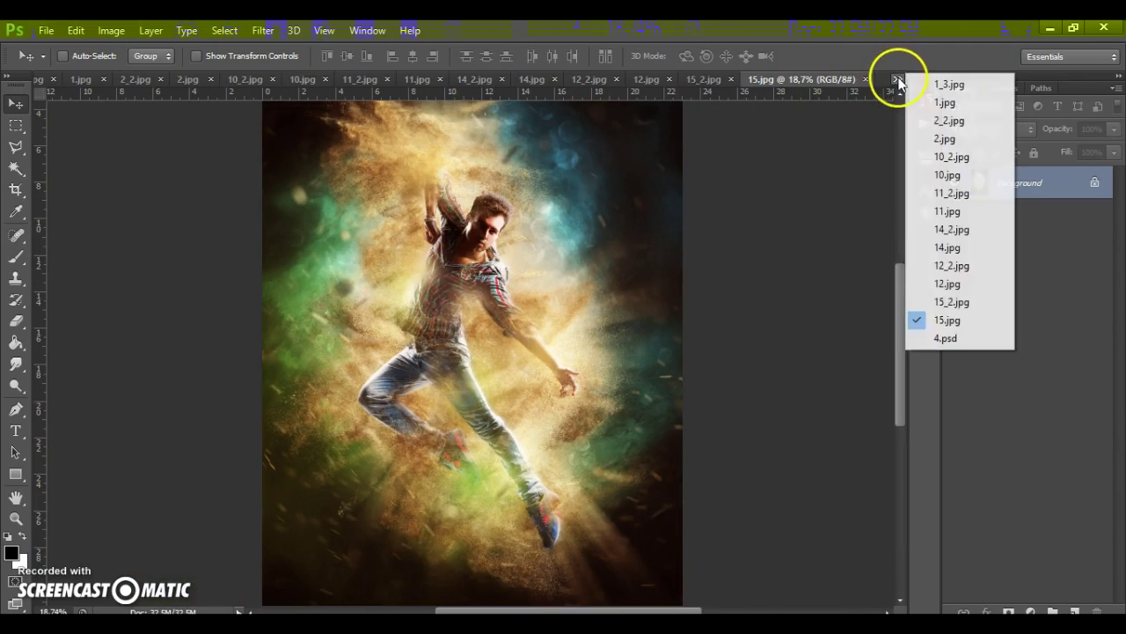
click(941, 338)
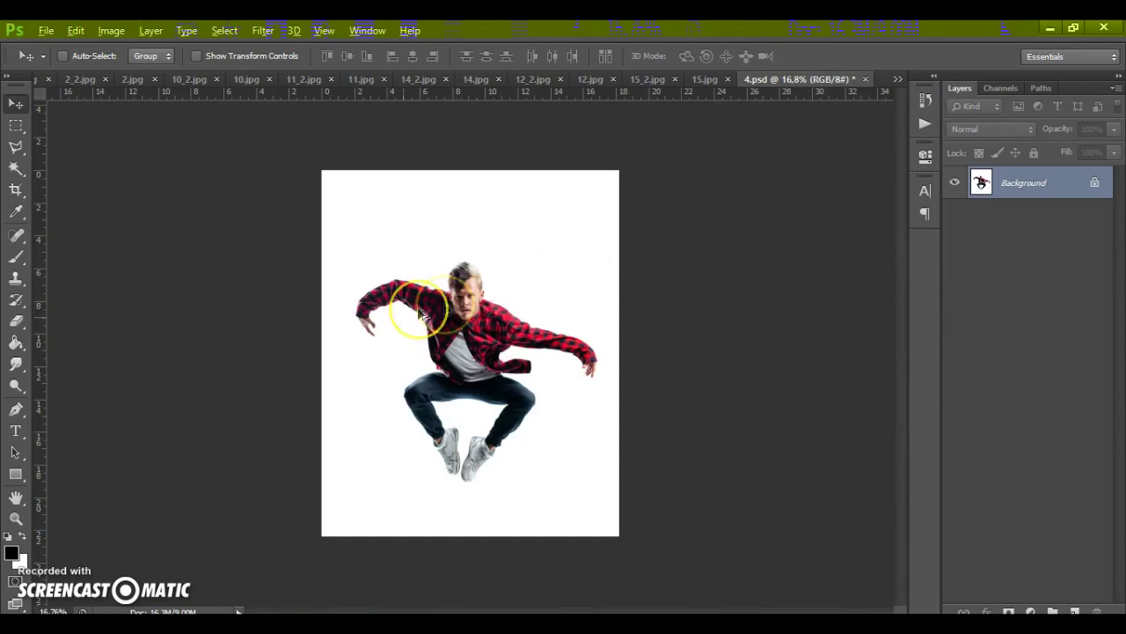
scroll(352, 339, up, 3)
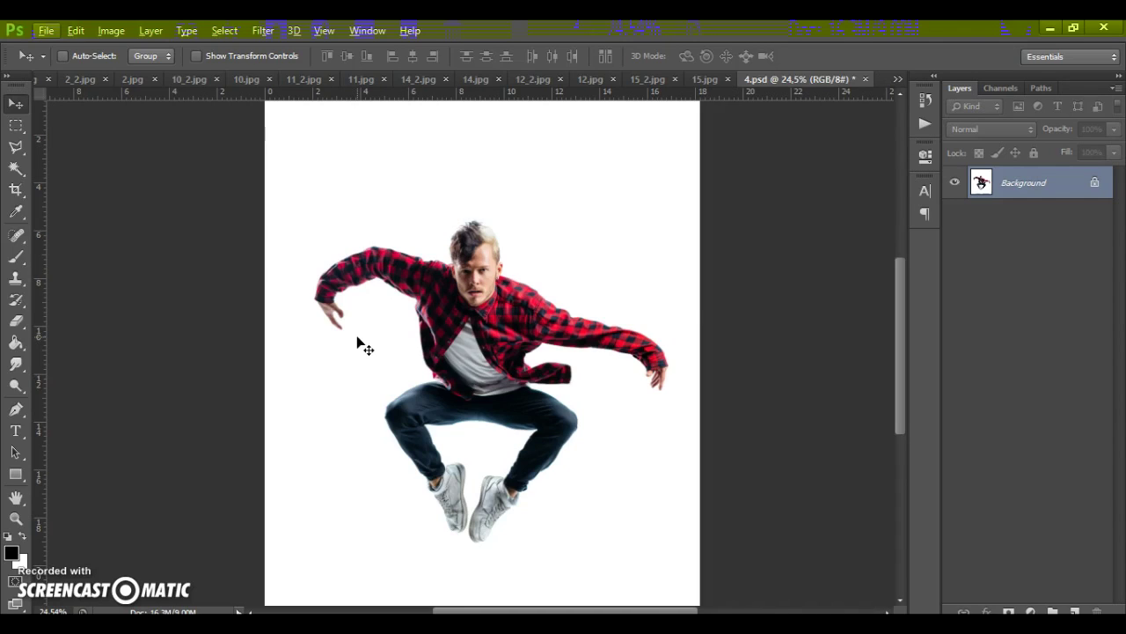
click(112, 32)
click(146, 150)
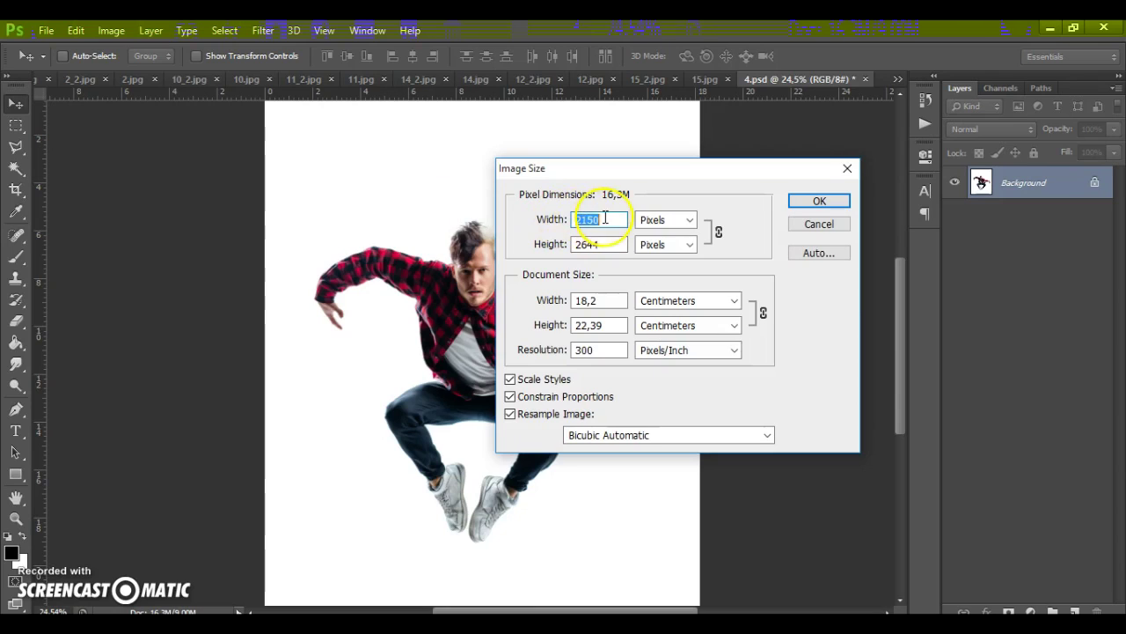
double_click(602, 221)
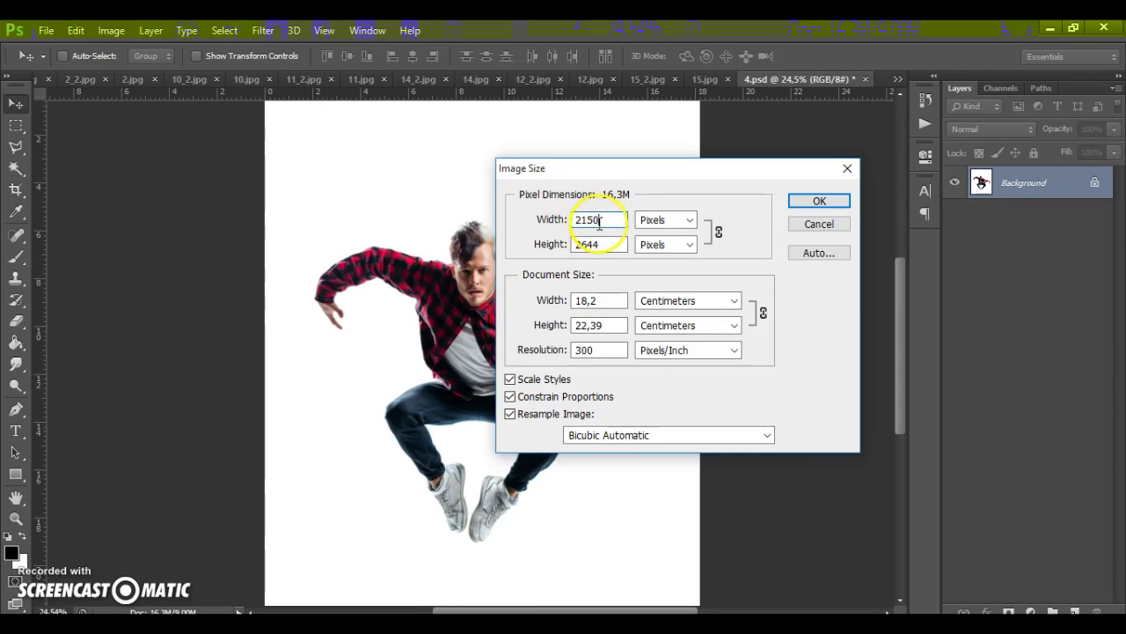
drag(599, 225, 577, 225)
click(802, 201)
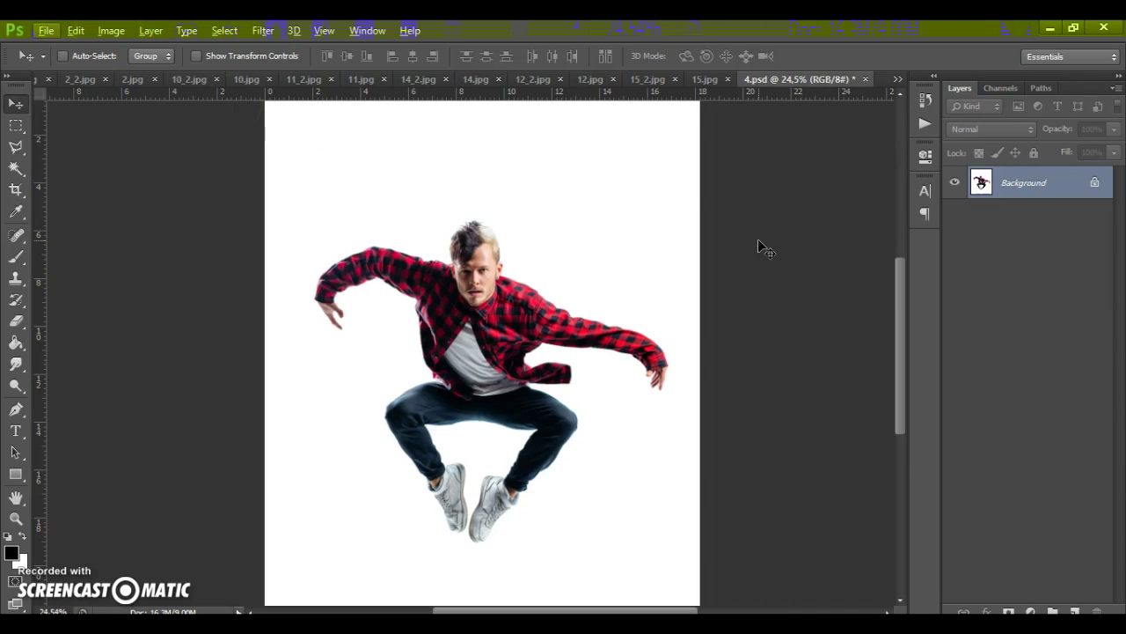
click(753, 175)
Review the Interface preferences, then confirm the image mode is RGB Color, 8 Bits/Channel
click(75, 30)
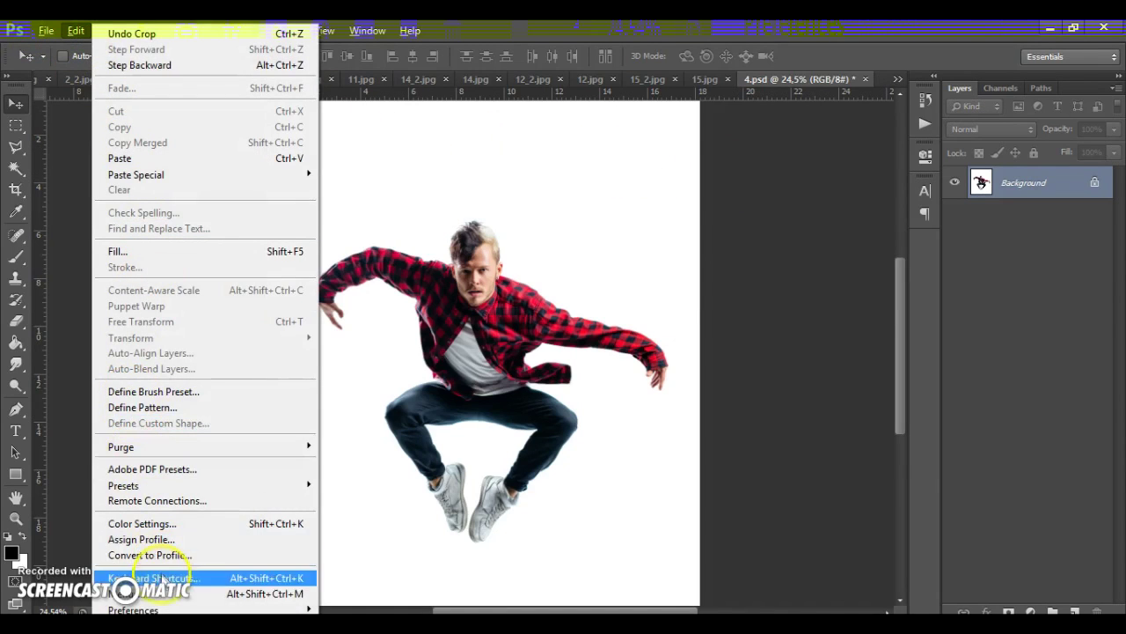
mouse_move(141, 609)
click(366, 448)
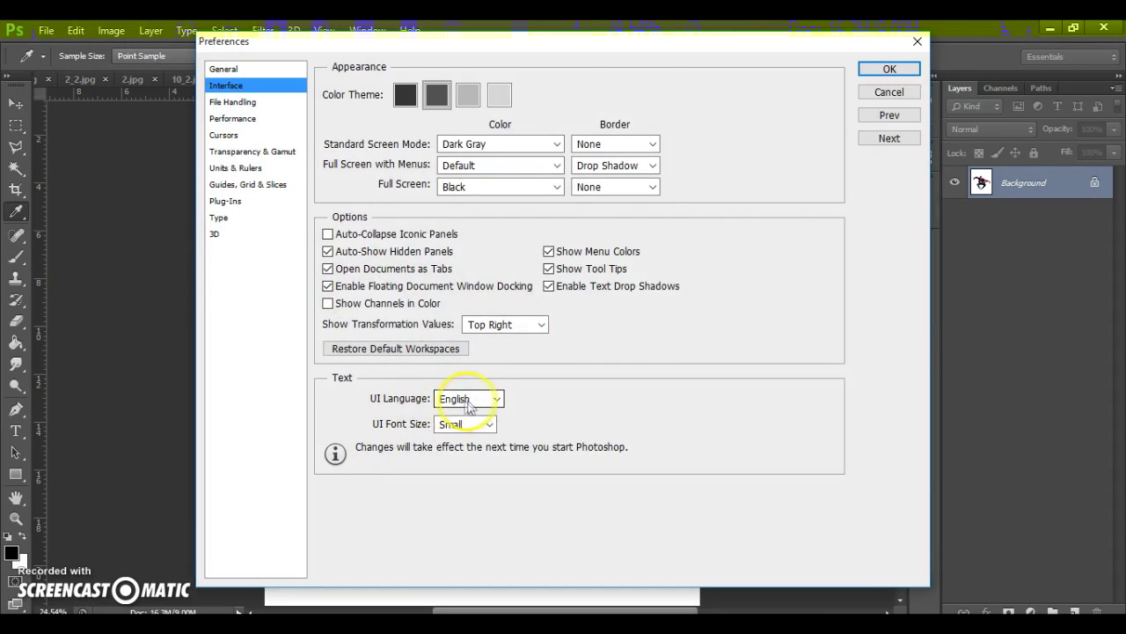
key(v)
click(890, 68)
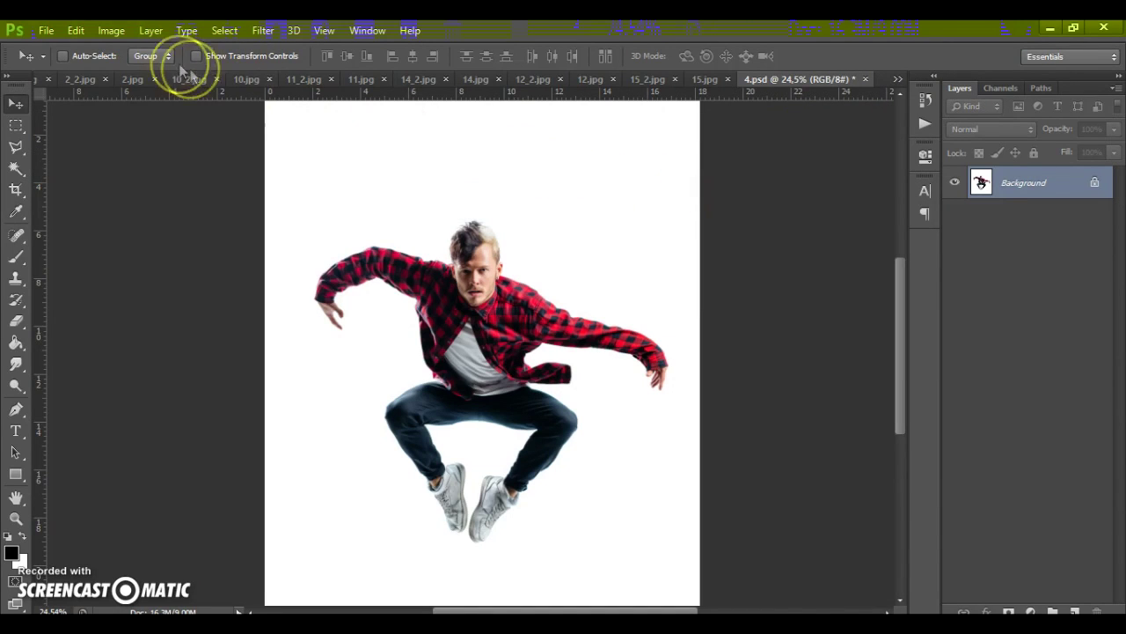
click(111, 30)
mouse_move(130, 49)
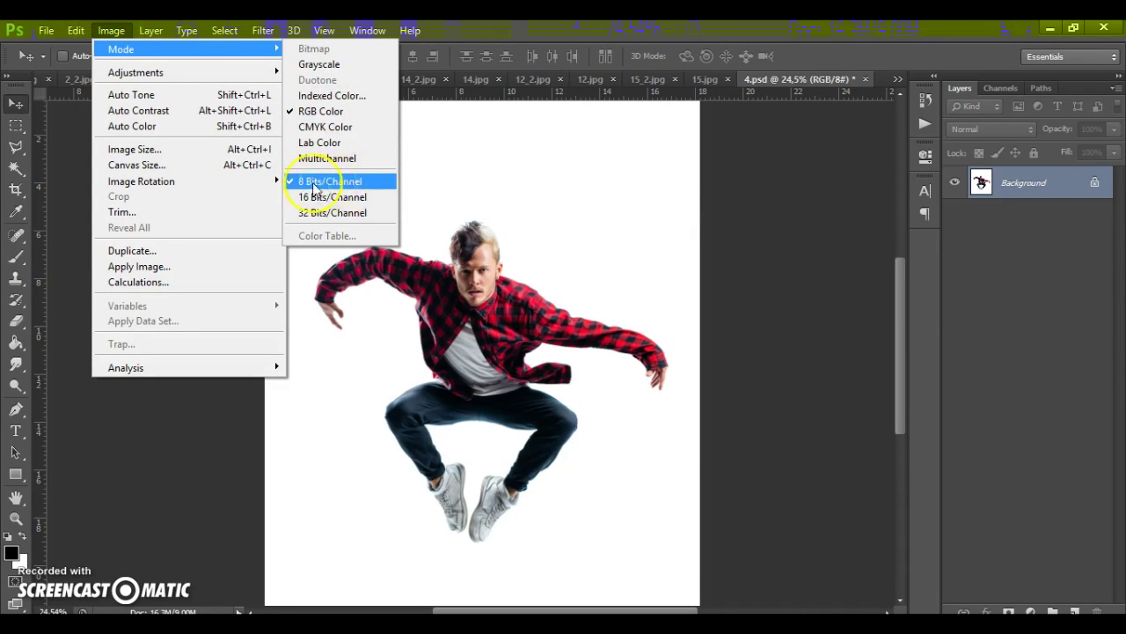
Dismiss the Mode menu and review the Layers panel thumbnail size in Panel Options
click(784, 173)
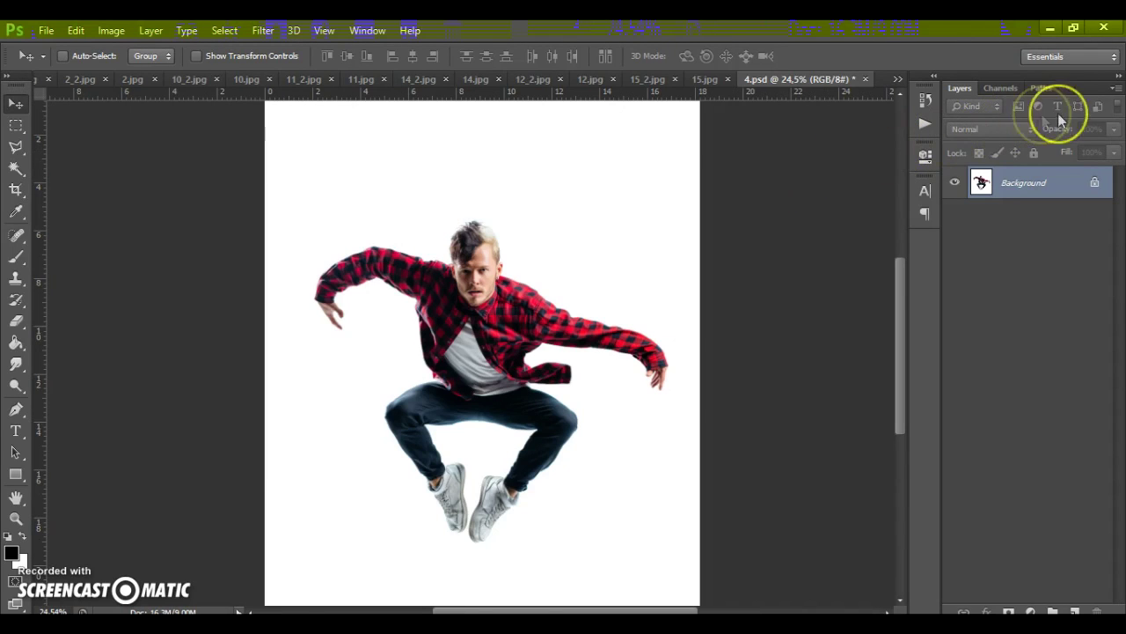
click(1118, 90)
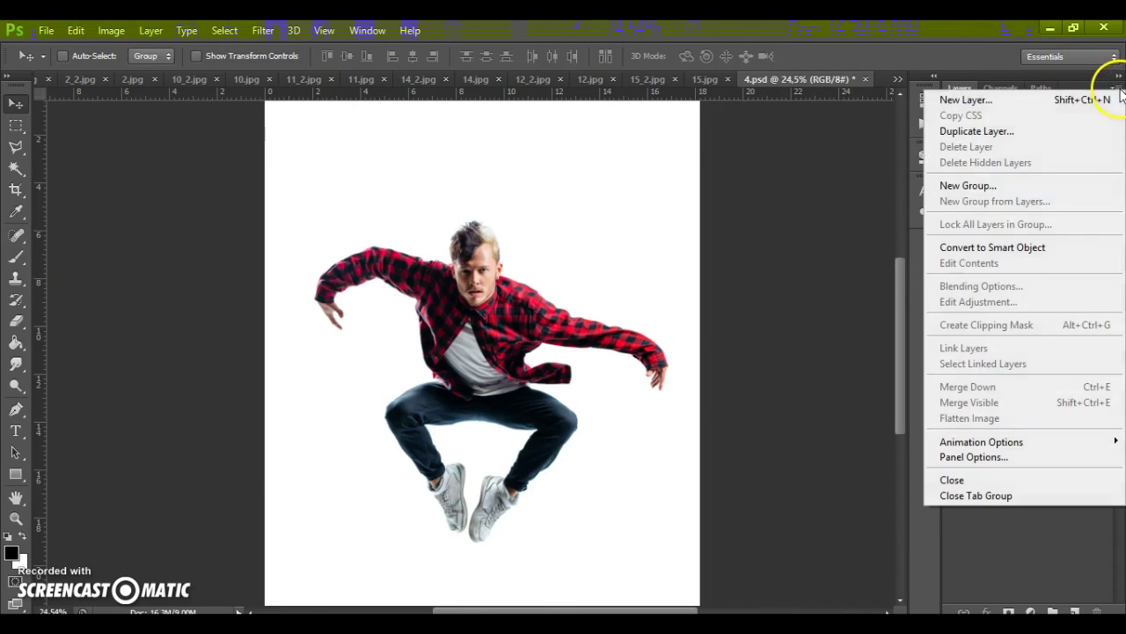
click(979, 456)
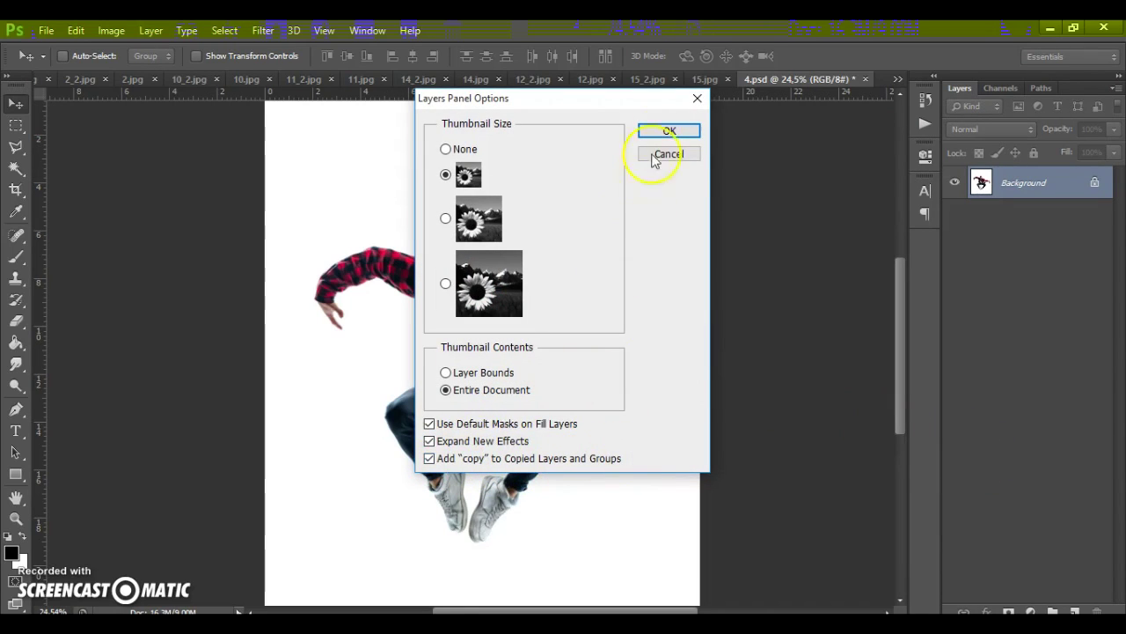
click(668, 132)
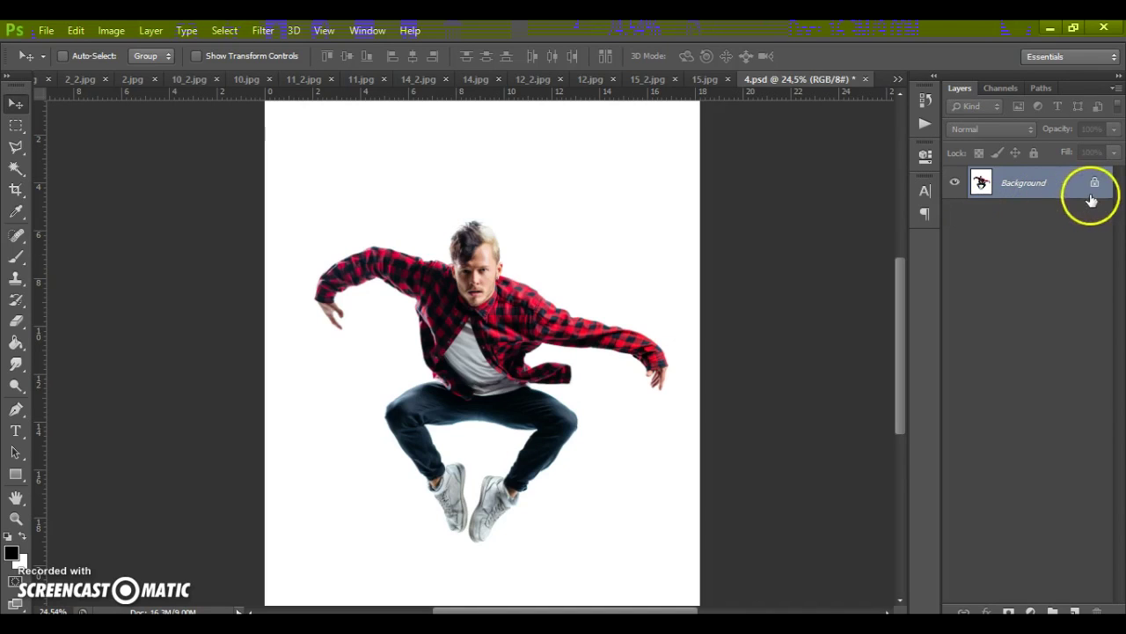
Unlock the Background as Layer 0, then convert it back with Background from Layer
double_click(1064, 189)
key(Return)
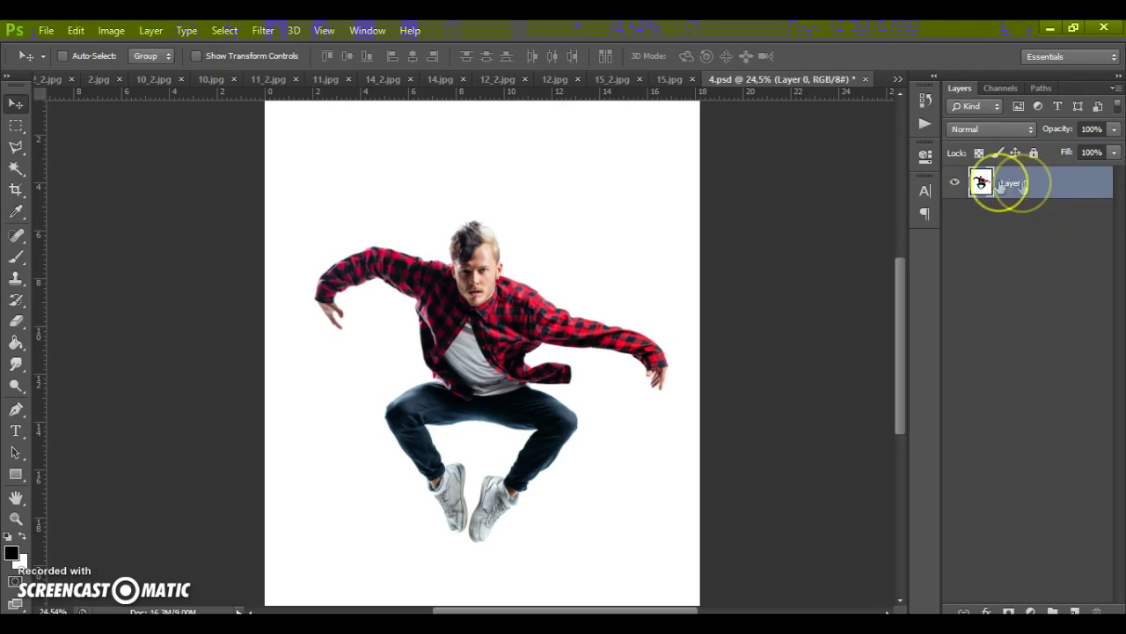
click(160, 31)
mouse_move(176, 49)
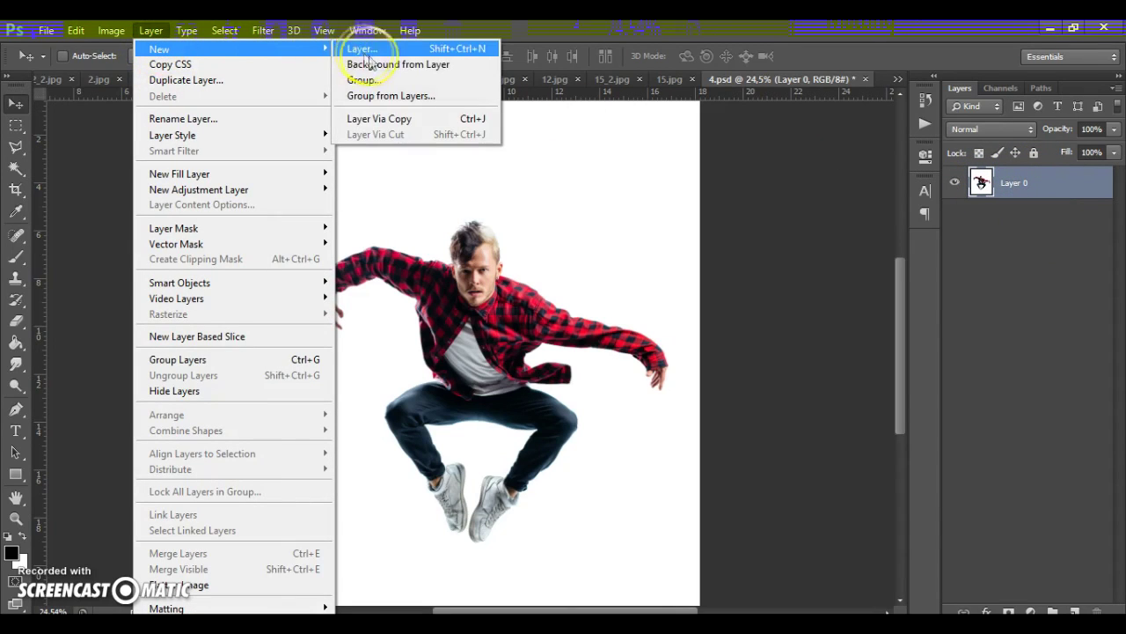
click(448, 64)
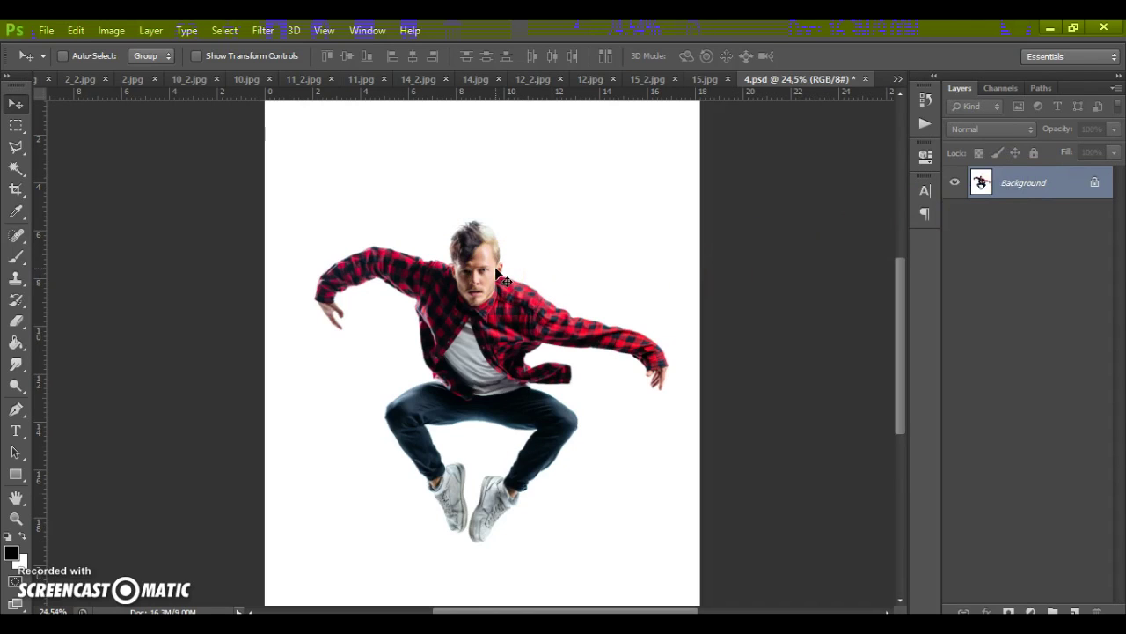
scroll(500, 269, down, 1)
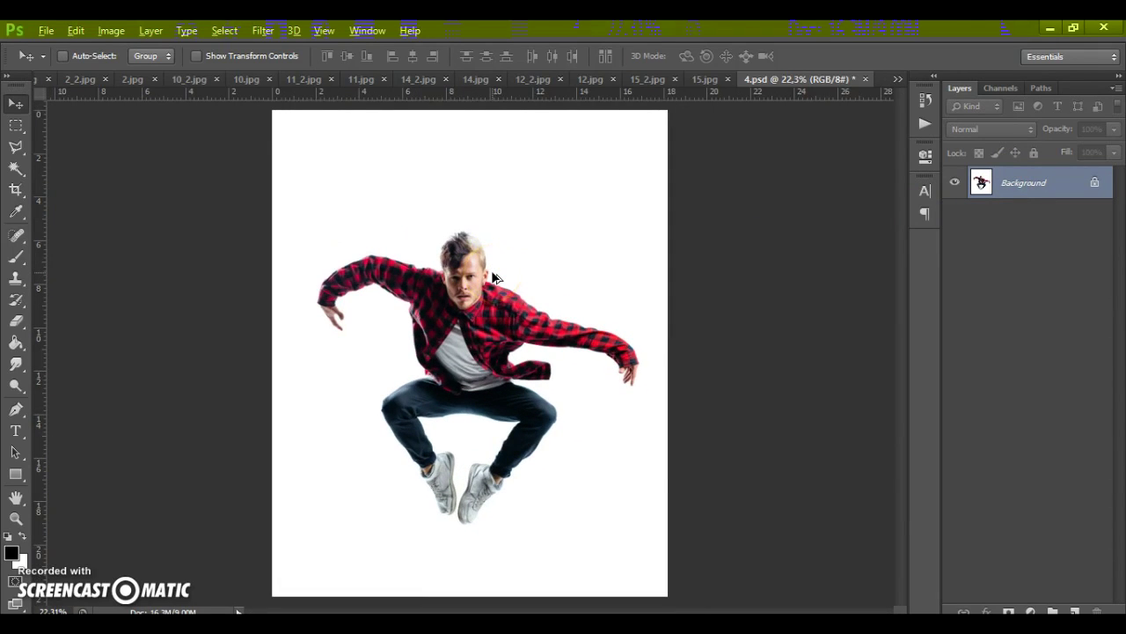
click(689, 242)
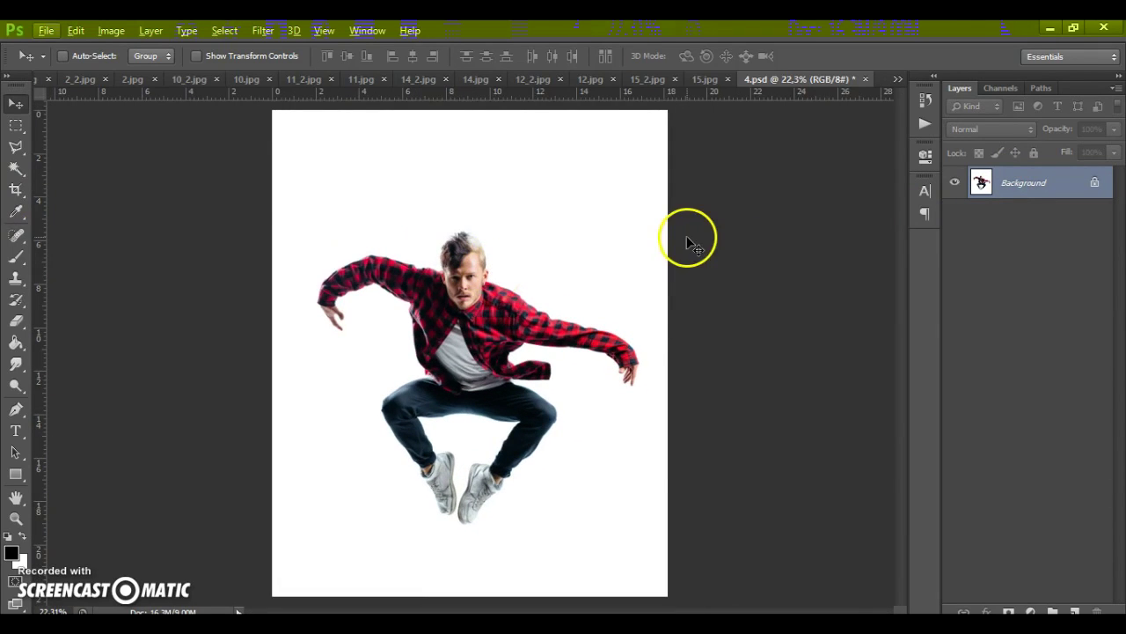
Crop the canvas outward to about 26.38 × 32.43 cm, adding white space around the man
click(15, 190)
scroll(545, 188, down, 5)
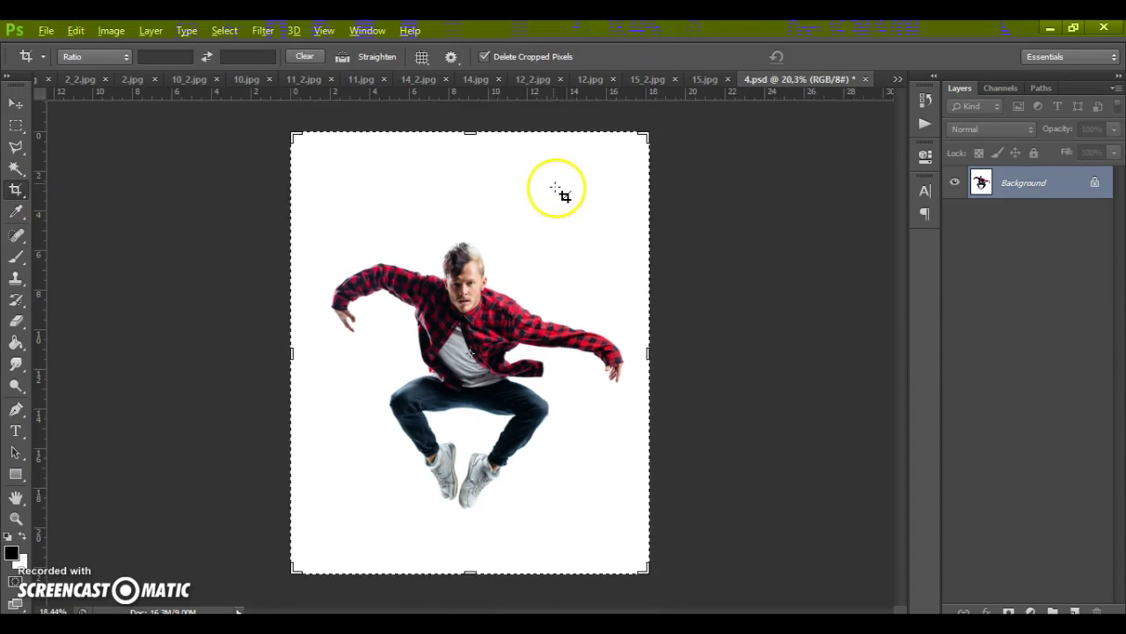
drag(587, 201, 664, 150)
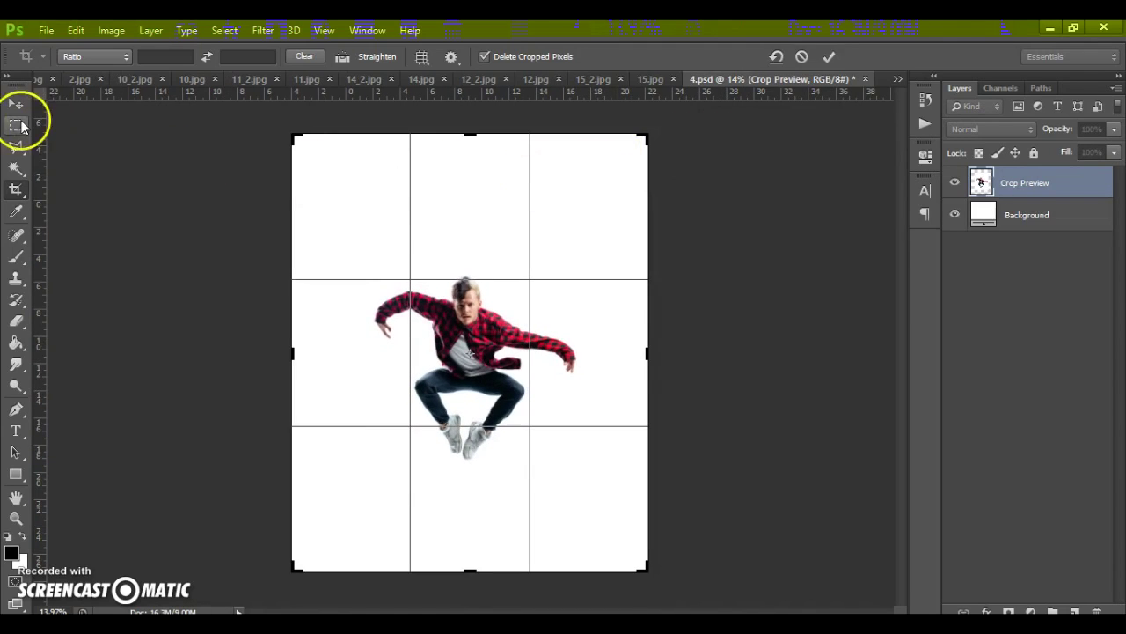
click(829, 57)
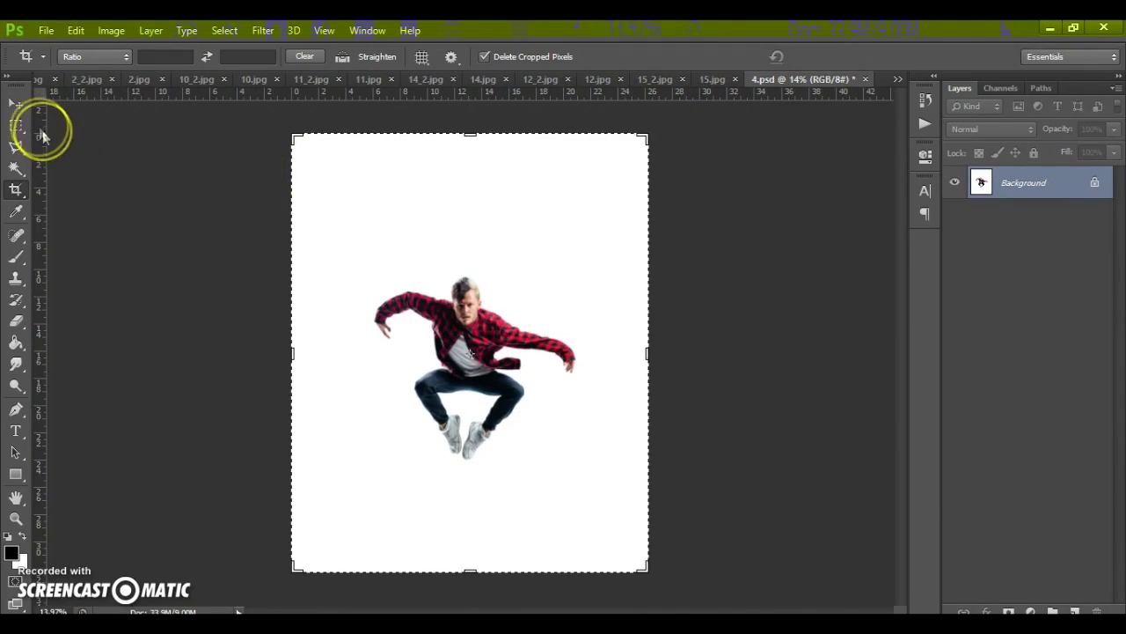
click(17, 105)
scroll(457, 354, up, 1)
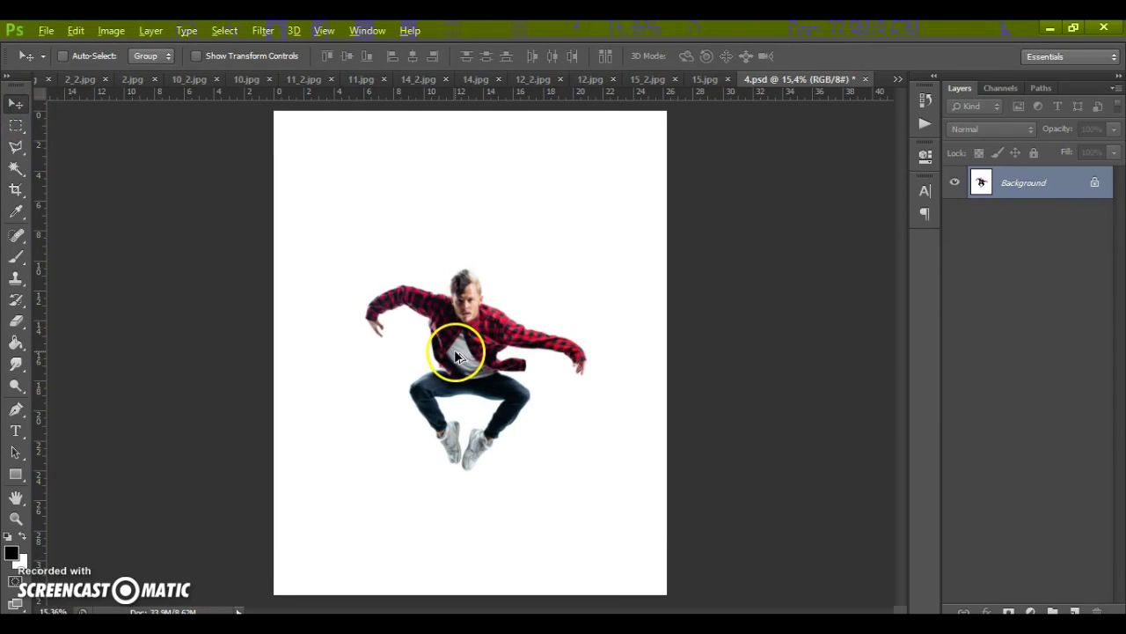
scroll(455, 350, up, 1)
scroll(455, 352, down, 1)
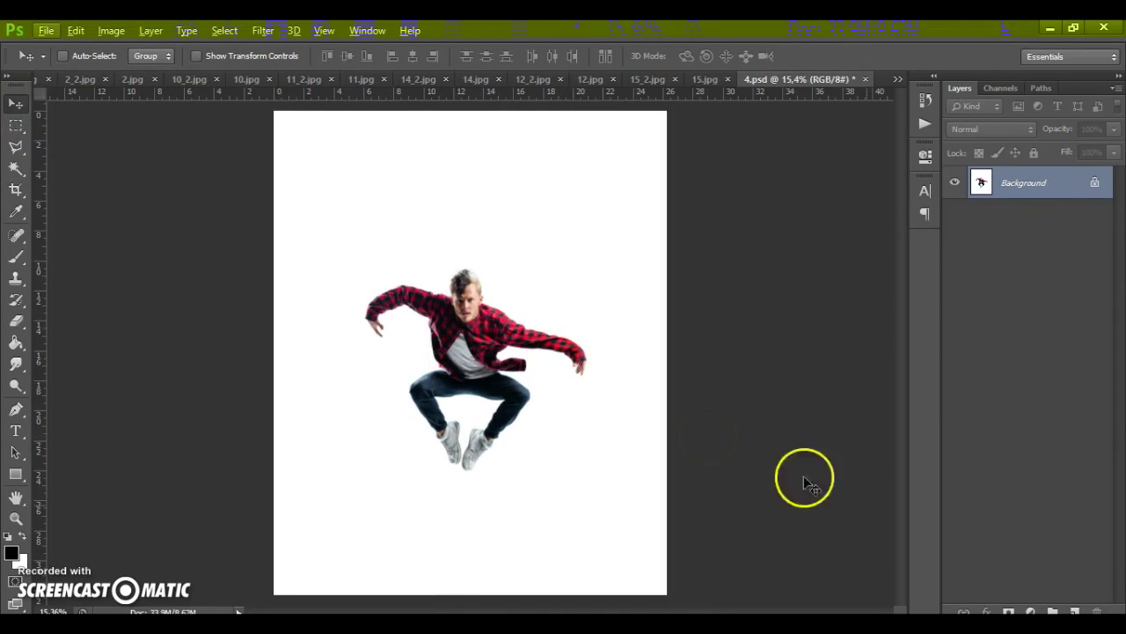
Create a new empty layer named 'area' above the Background
click(1074, 610)
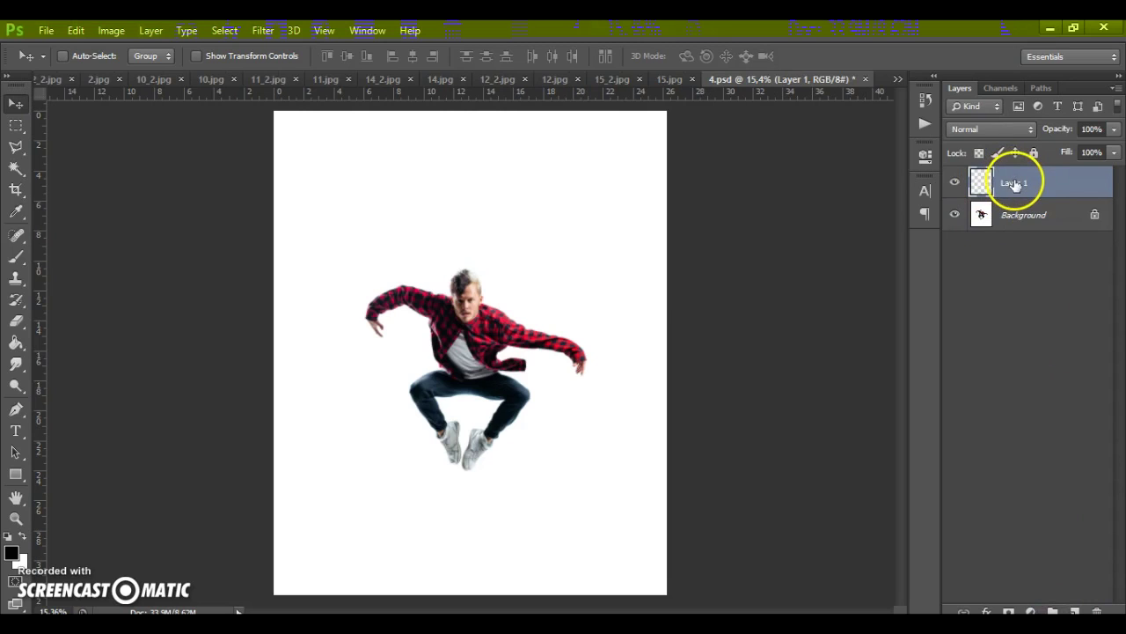
text(area)
key(Return)
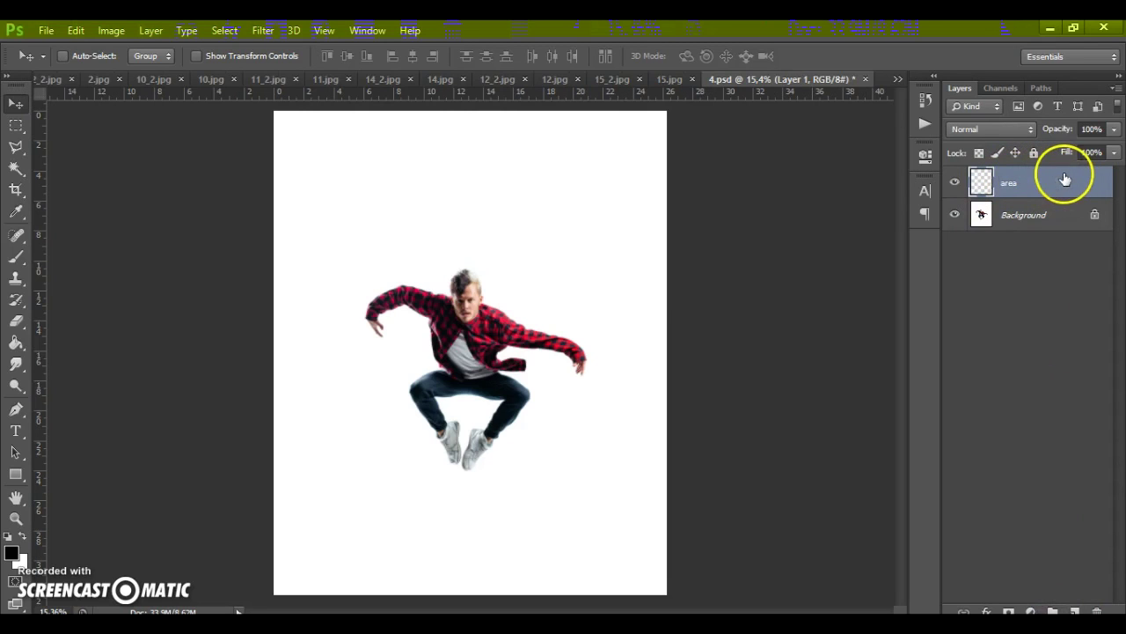
scroll(483, 422, up, 3)
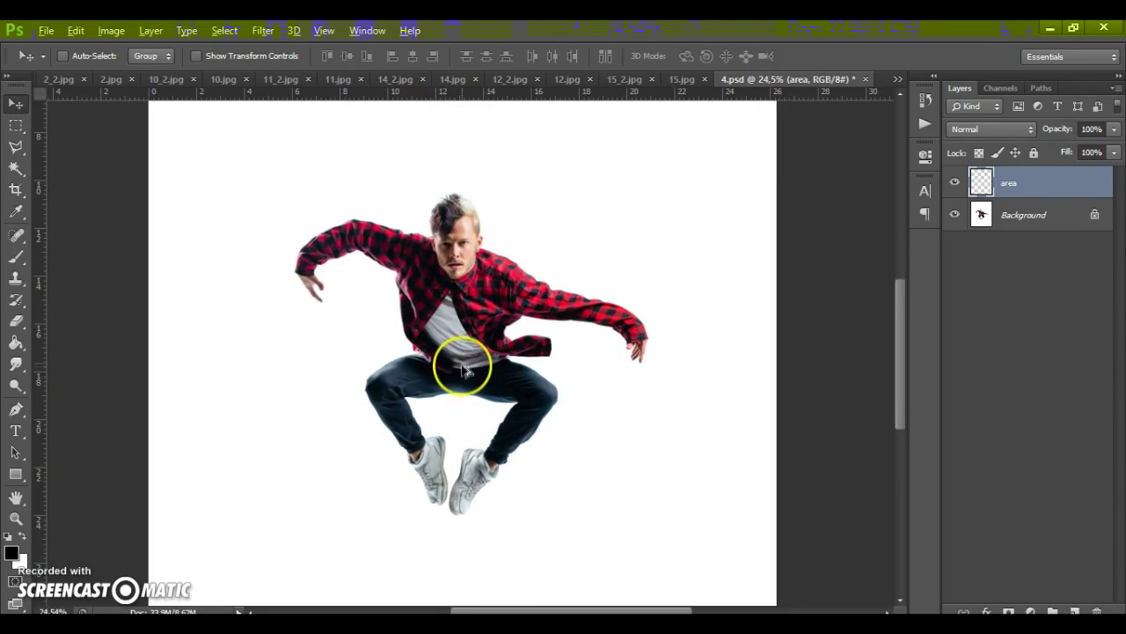
key(alt)
scroll(466, 368, up, 1)
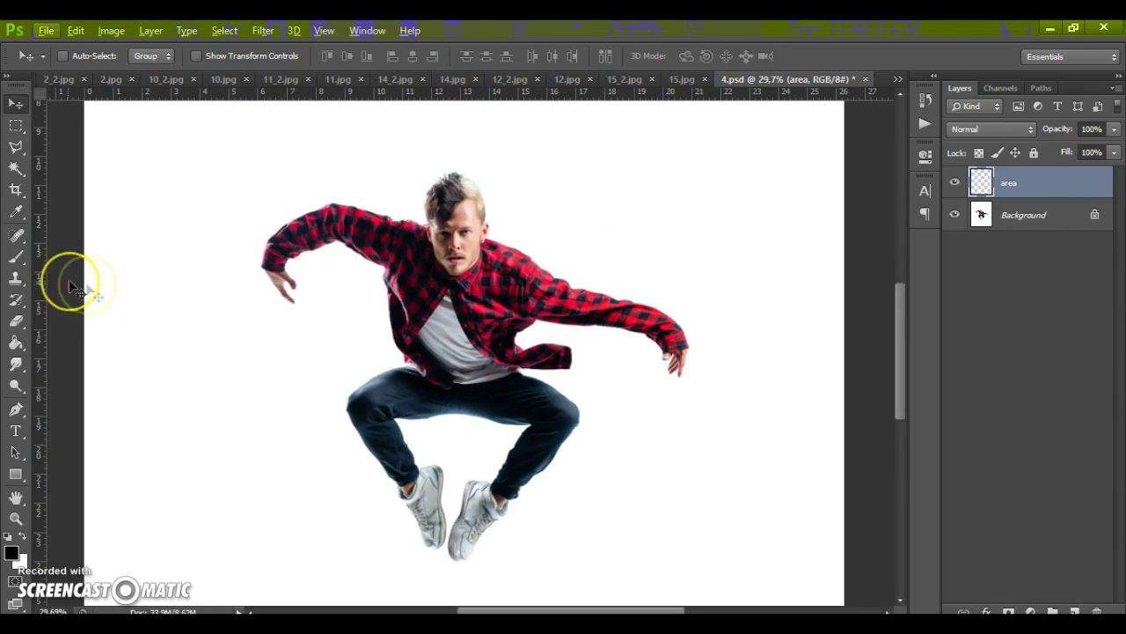
click(18, 262)
Set the foreground colour to pure red #ff0000
click(11, 552)
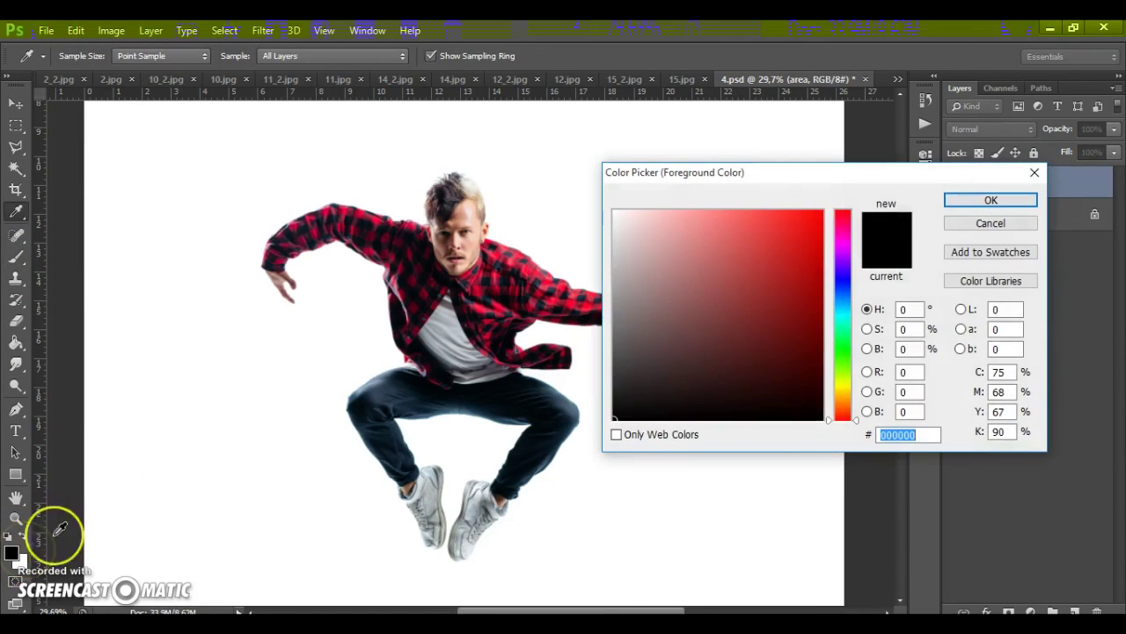
drag(755, 294, 910, 171)
click(959, 200)
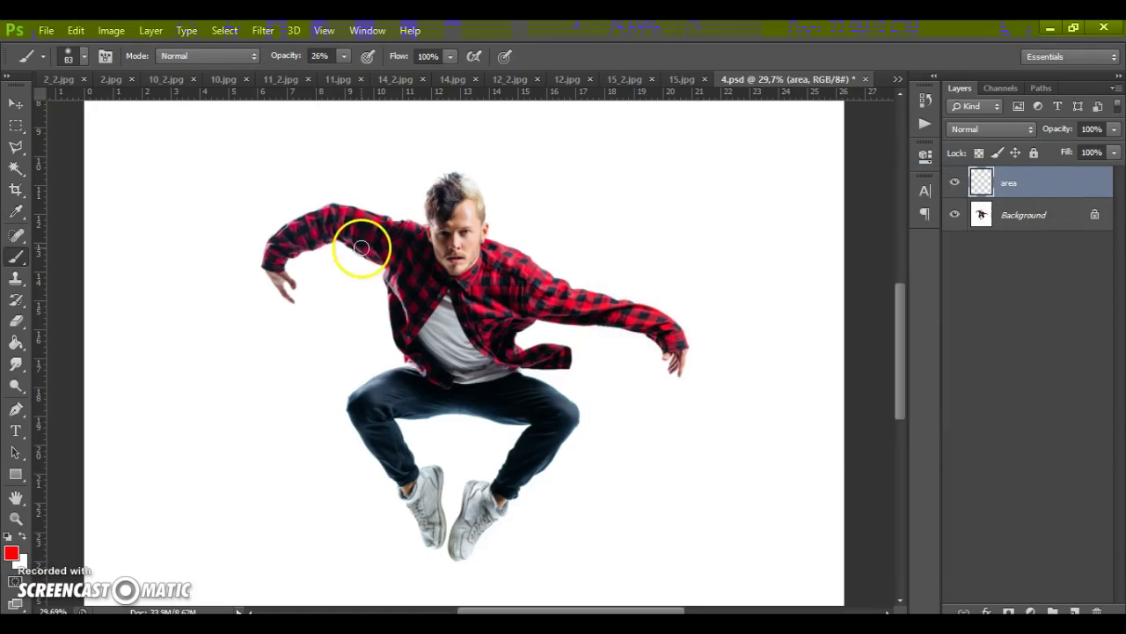
scroll(462, 282, up, 2)
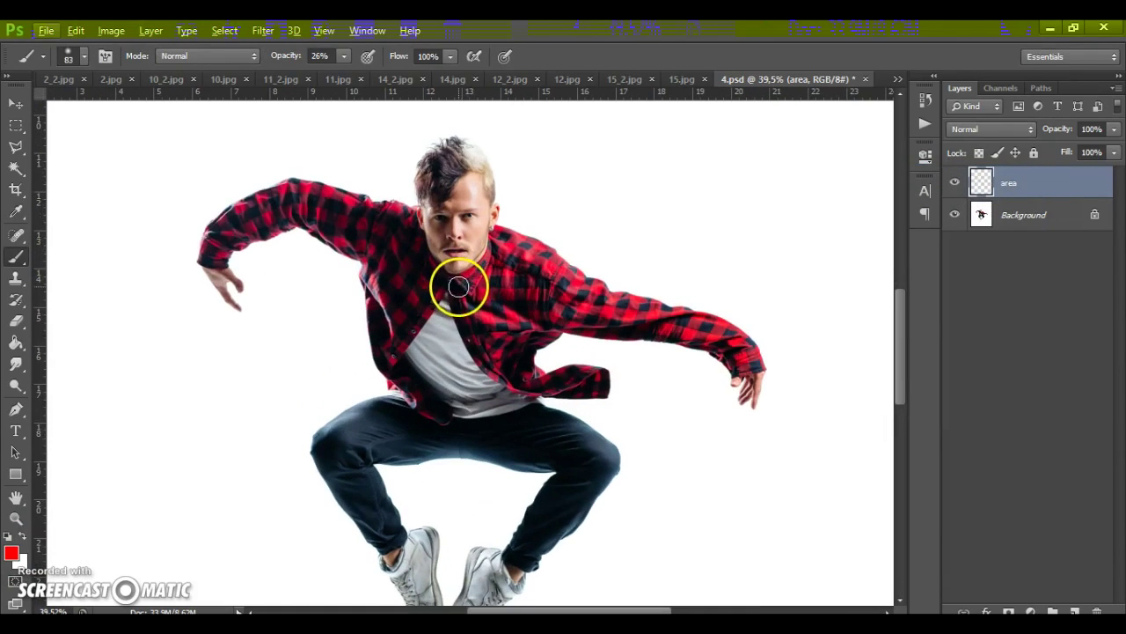
scroll(461, 277, down, 1)
scroll(452, 133, up, 4)
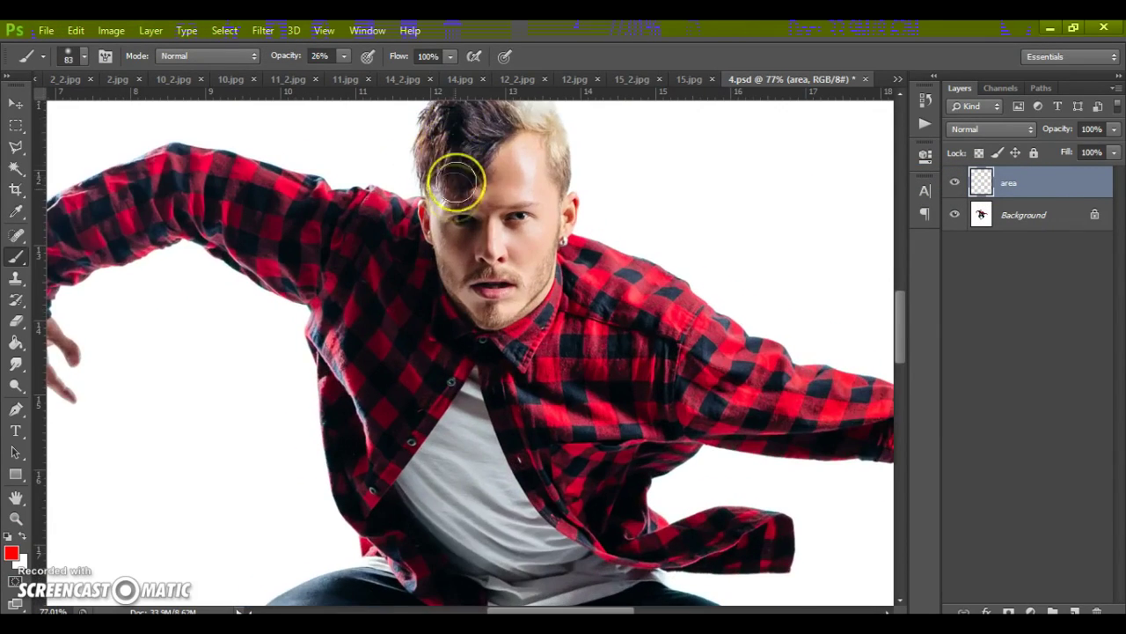
scroll(457, 182, down, 1)
scroll(491, 235, up, 1)
Adjust the brush size, raise opacity to 100%, and paint red over the hair
right_click(504, 236)
drag(569, 280, 574, 286)
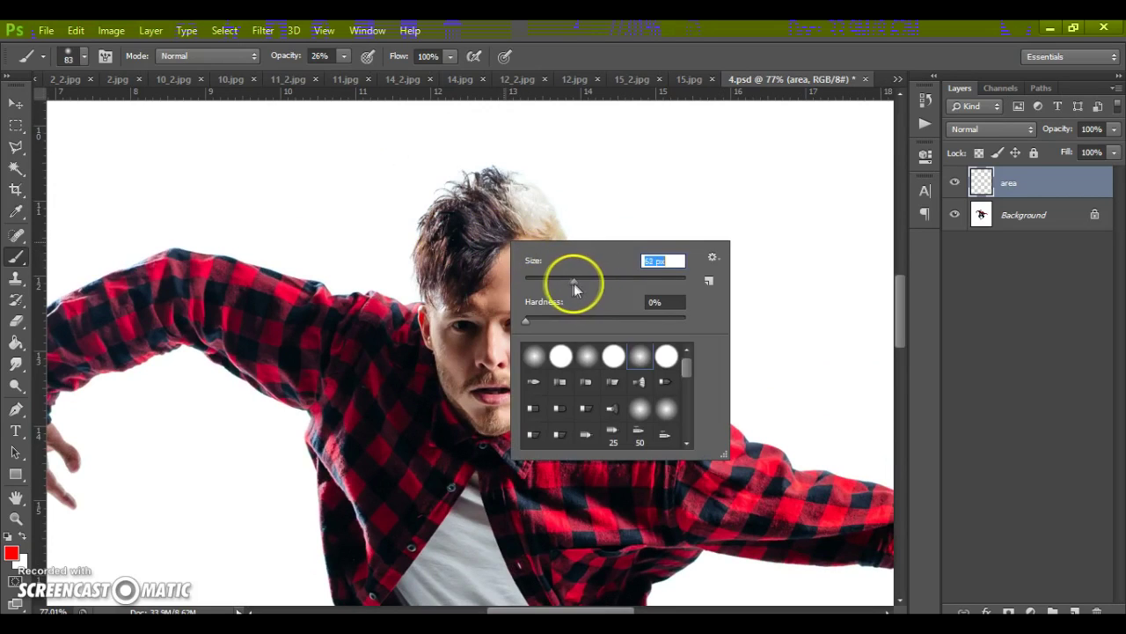
click(448, 234)
drag(448, 234, 443, 244)
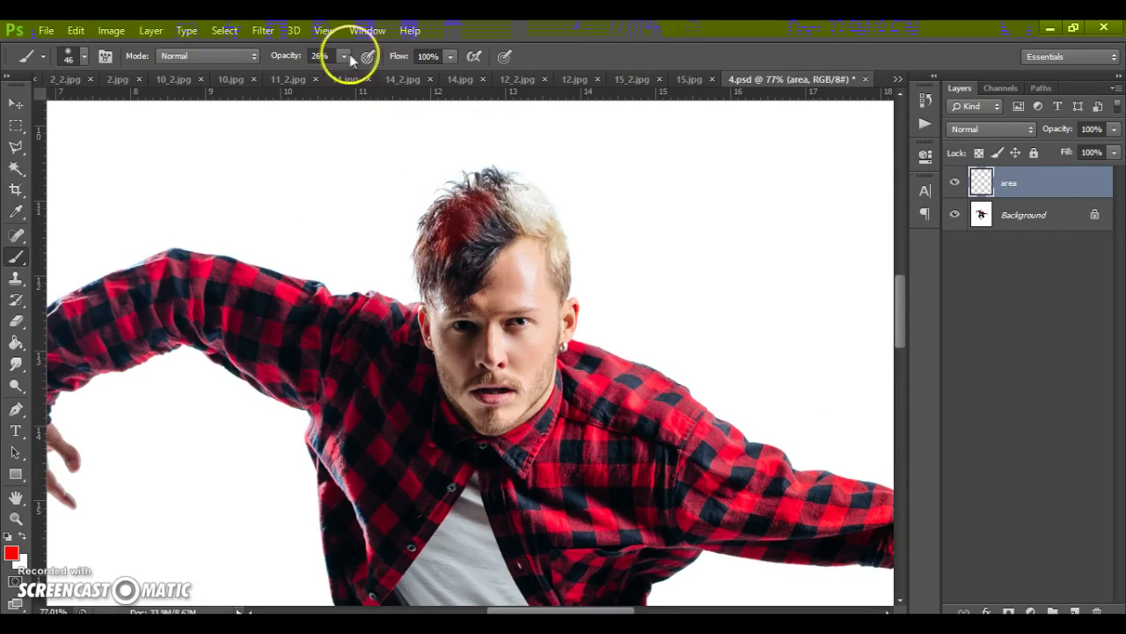
mouse_move(350, 65)
mouse_down()
mouse_move(422, 74)
mouse_move(349, 76)
mouse_up()
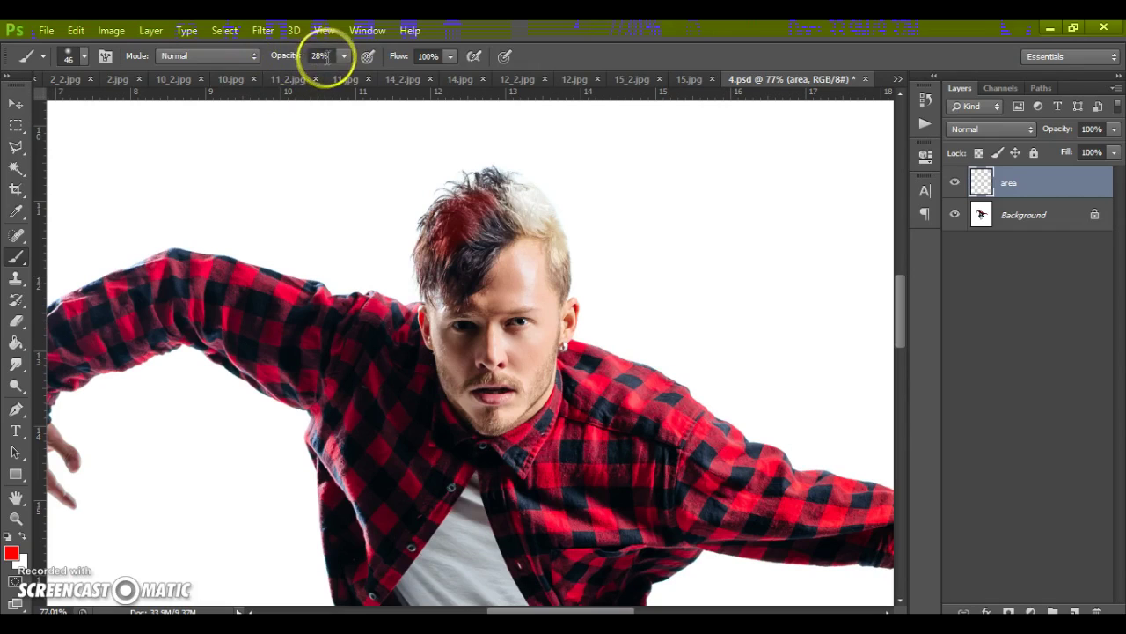
click(344, 57)
drag(343, 72, 407, 77)
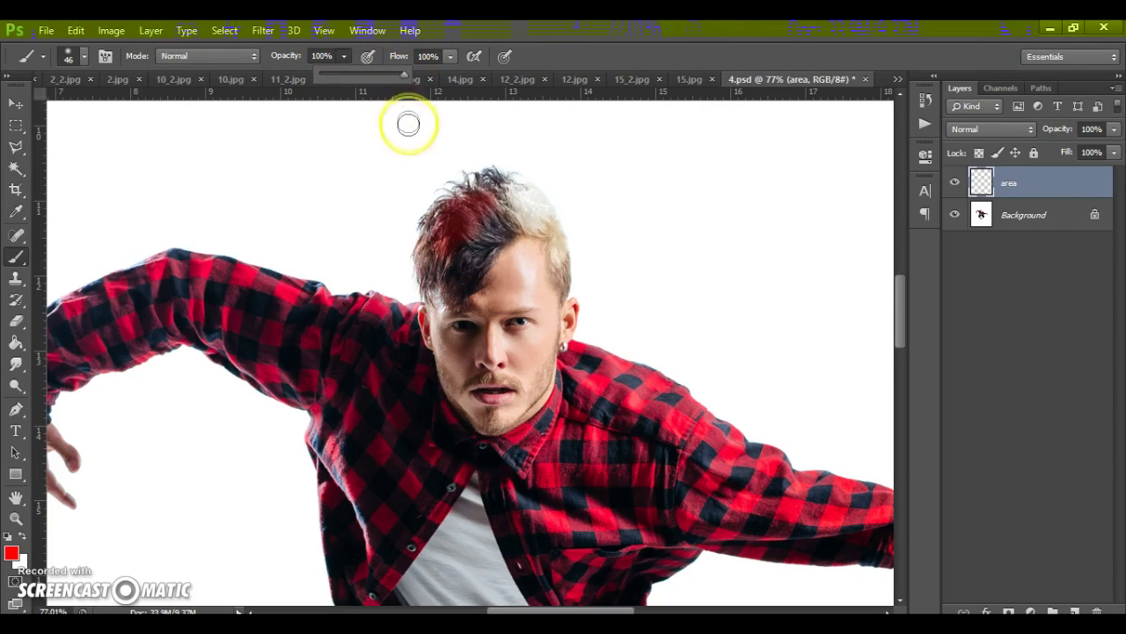
mouse_move(495, 206)
mouse_down()
mouse_move(491, 234)
mouse_move(473, 211)
mouse_move(476, 227)
mouse_move(449, 265)
mouse_move(444, 236)
mouse_move(447, 302)
mouse_move(494, 279)
mouse_move(484, 308)
mouse_move(510, 264)
mouse_up()
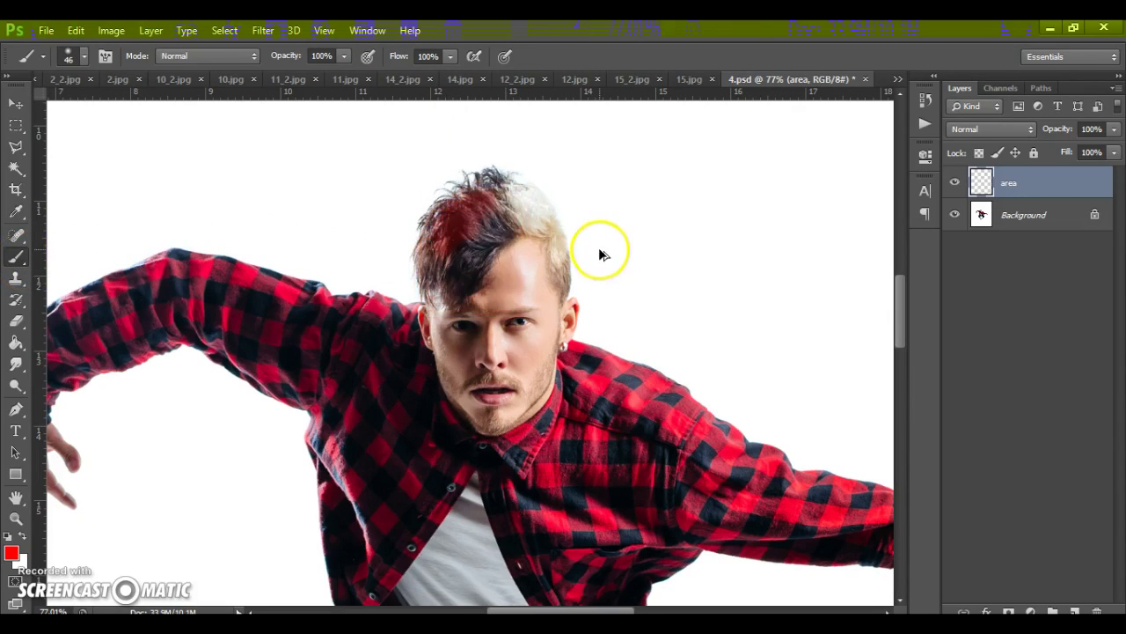
key(shift+alt+o)
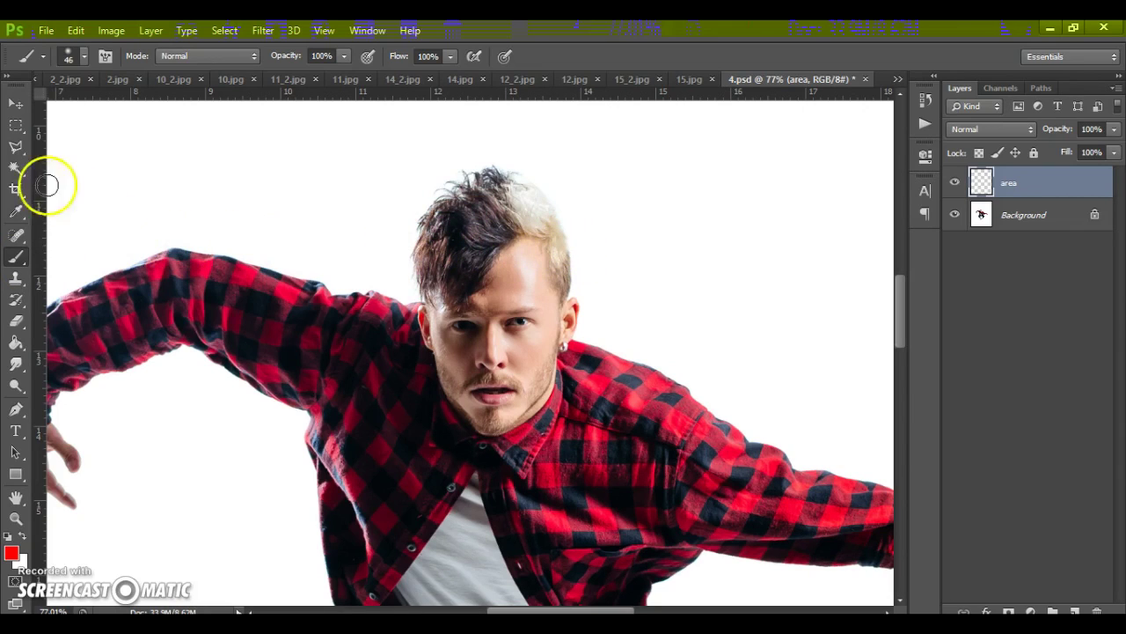
Use the Magic Wand to select the white background on the Background layer
click(18, 161)
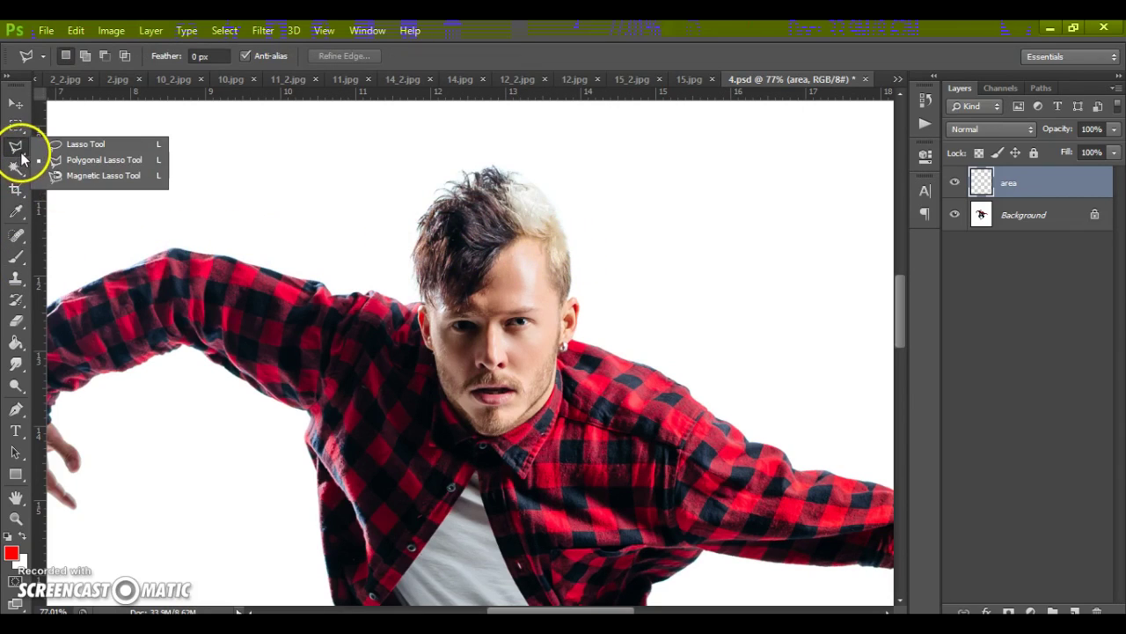
click(16, 167)
right_click(19, 165)
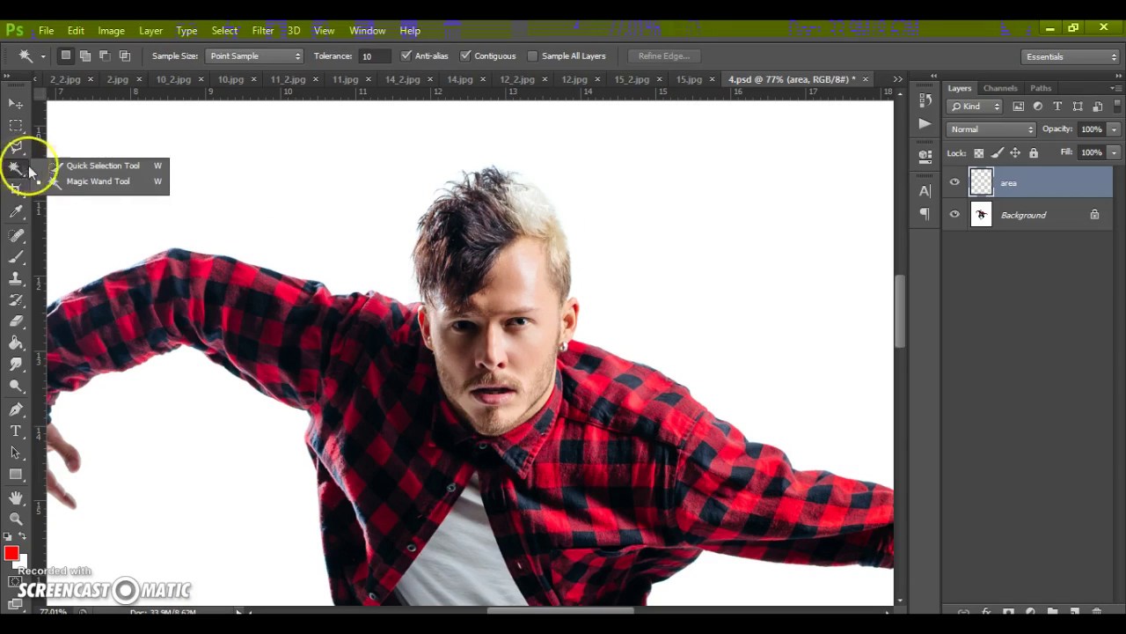
click(86, 183)
scroll(383, 222, down, 5)
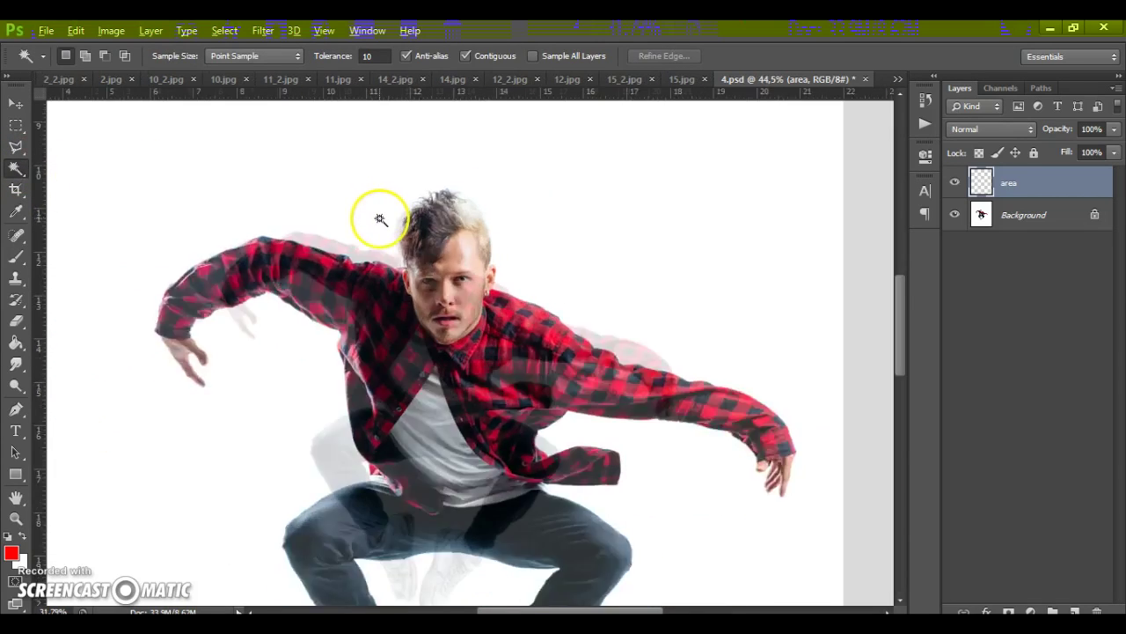
scroll(385, 223, up, 1)
click(985, 211)
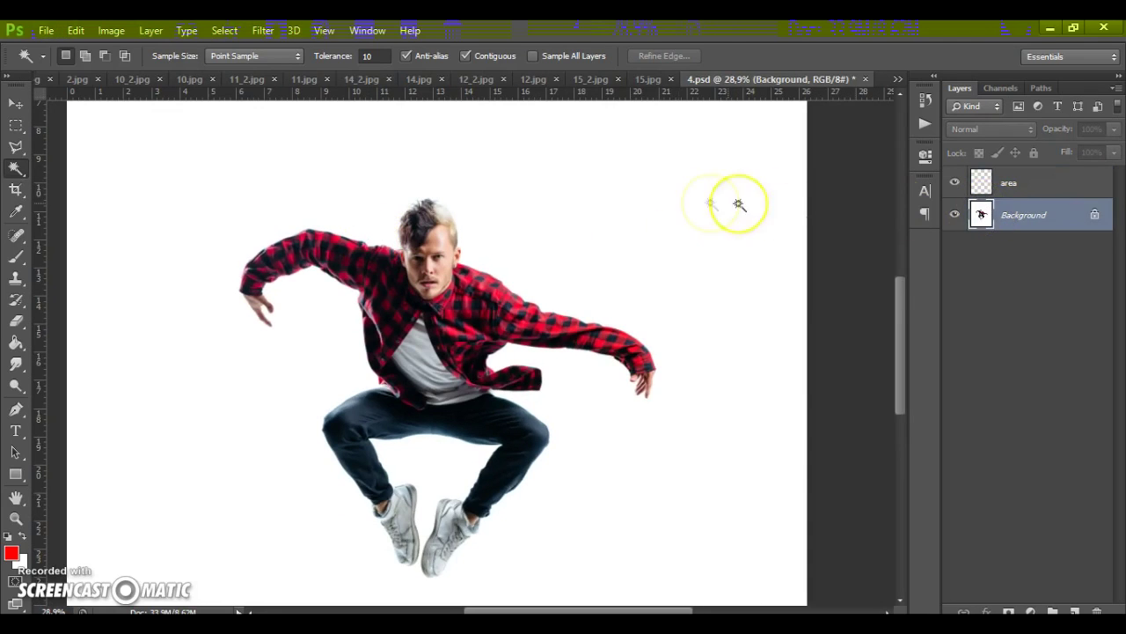
click(550, 197)
scroll(550, 197, up, 1)
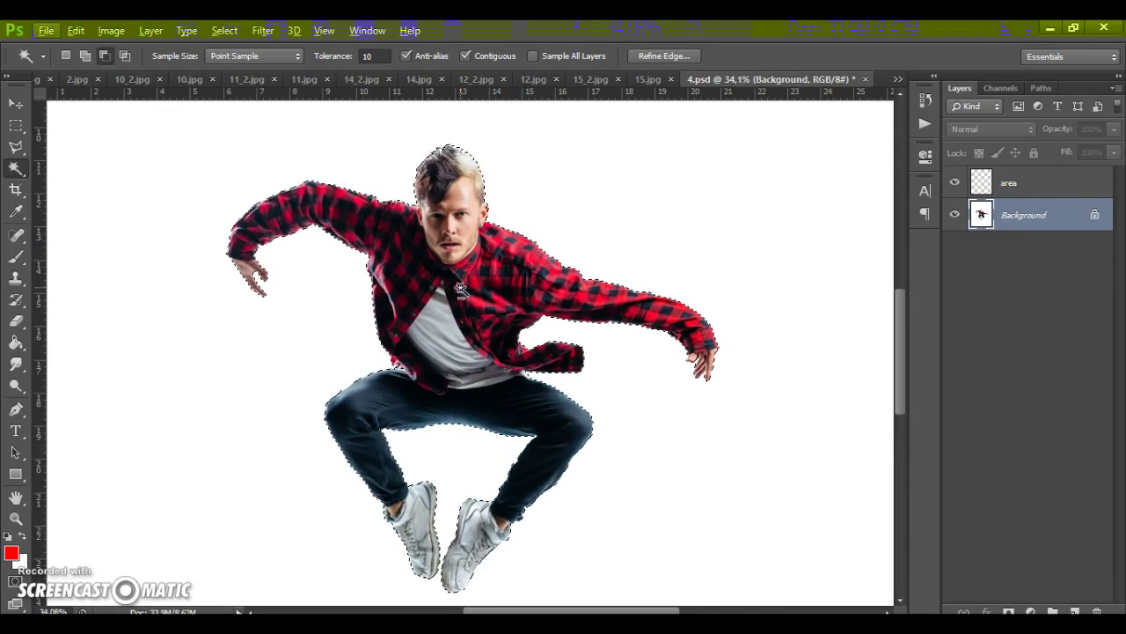
Invert the selection and Paint Bucket the figure red on the area layer
click(225, 30)
click(250, 95)
click(981, 181)
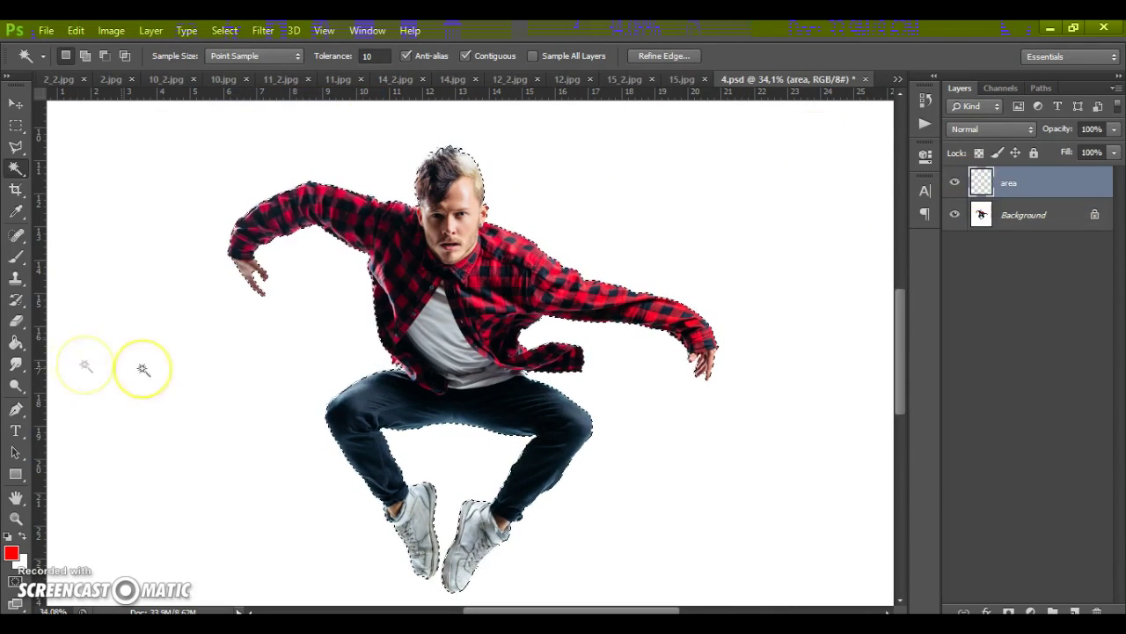
click(18, 344)
click(189, 352)
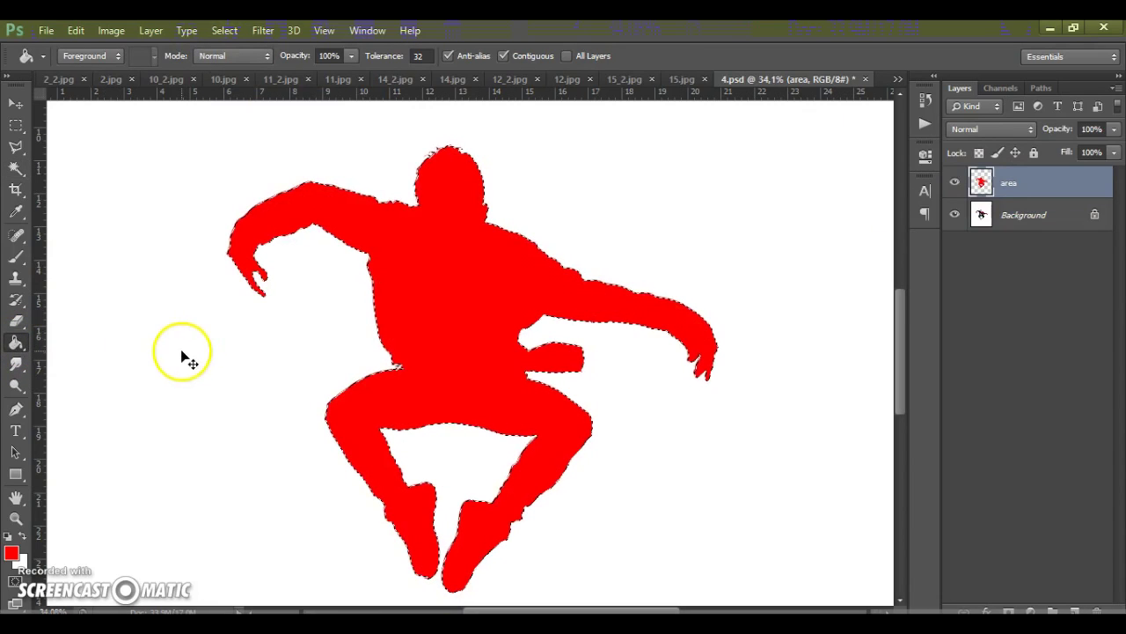
scroll(392, 150, up, 6)
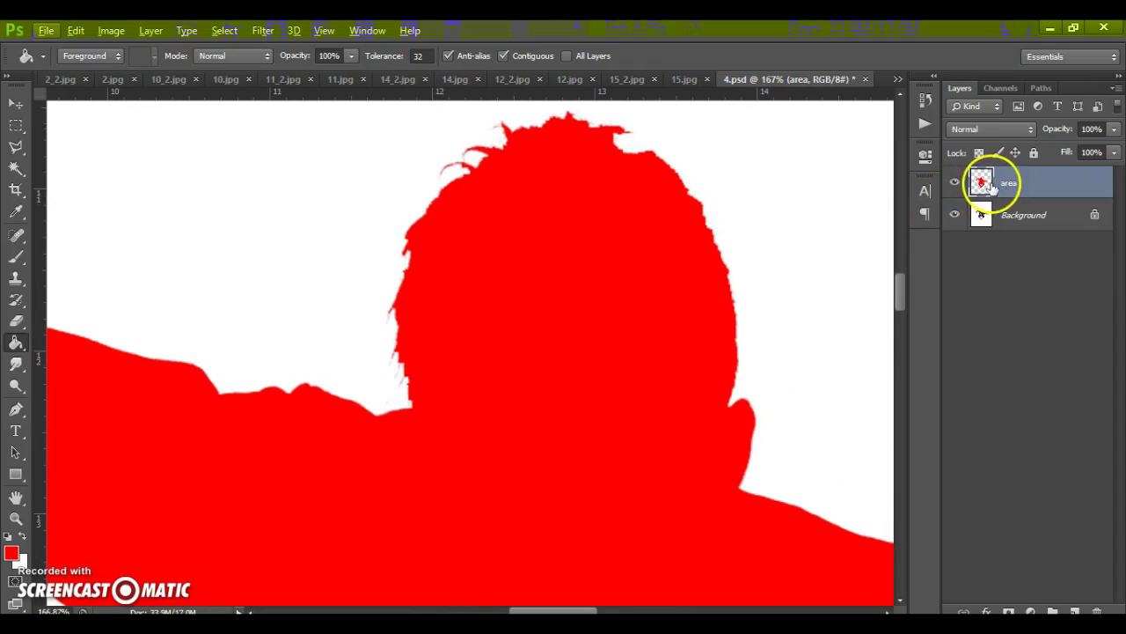
Gaussian Blur the red silhouette slightly, duplicate it twice, and merge the three layers
click(266, 32)
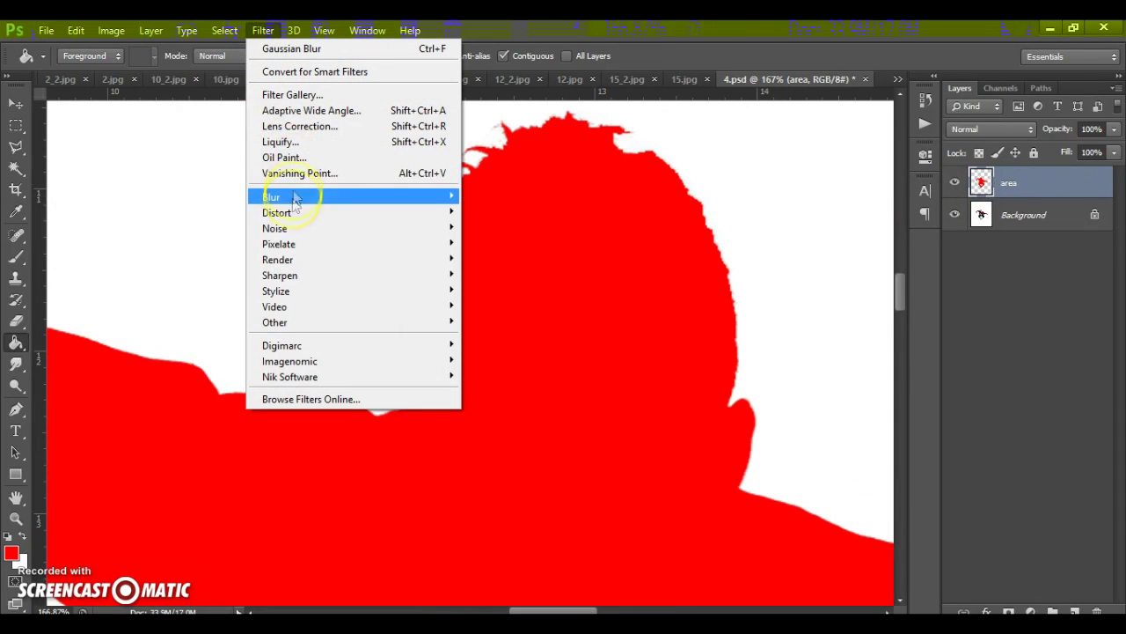
mouse_move(290, 201)
click(506, 313)
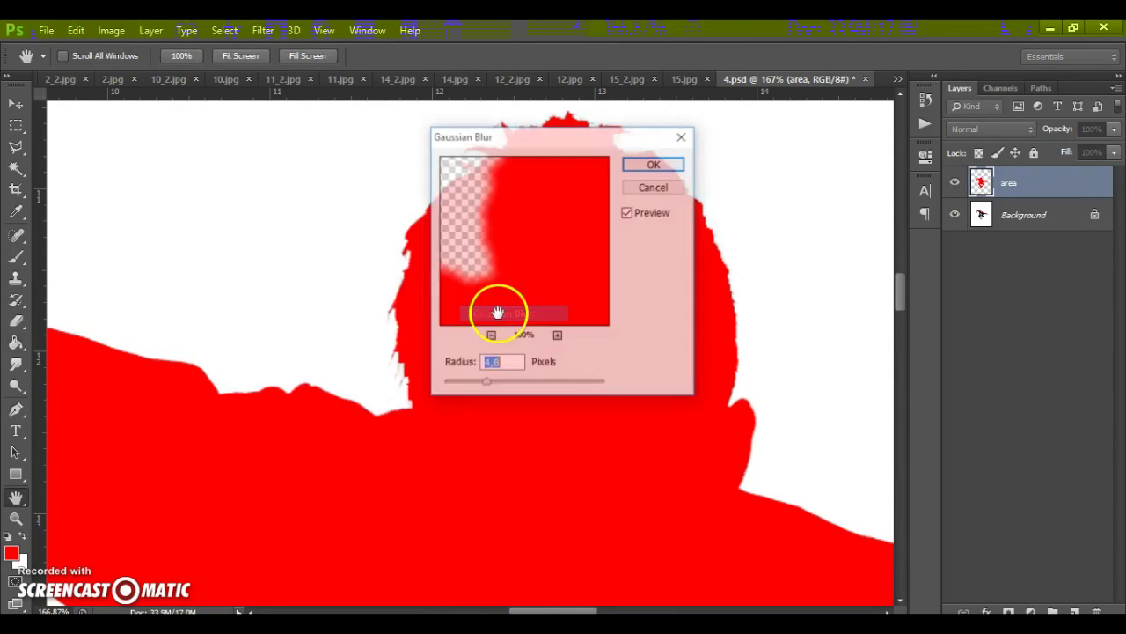
drag(491, 387, 478, 387)
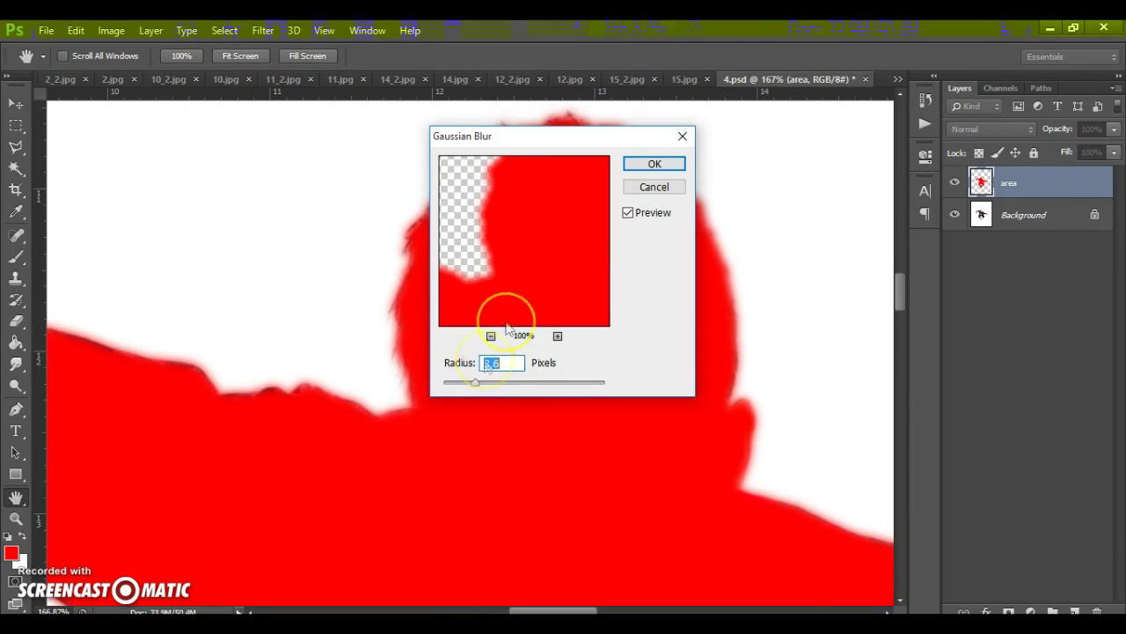
click(652, 164)
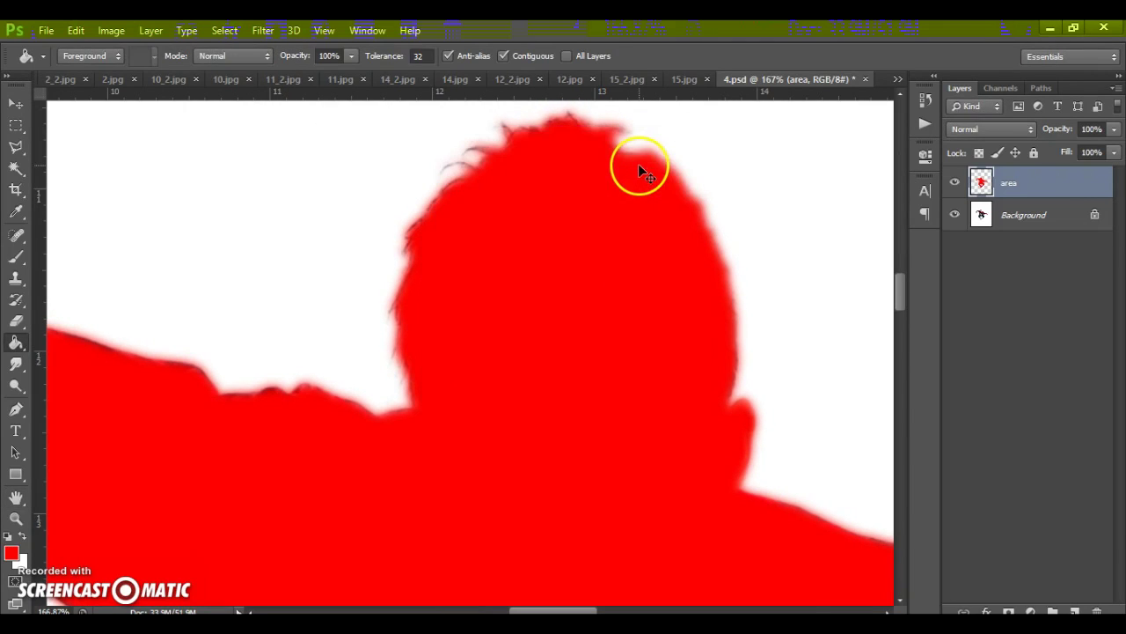
key(ctrl+j)
key(ctrl+j)
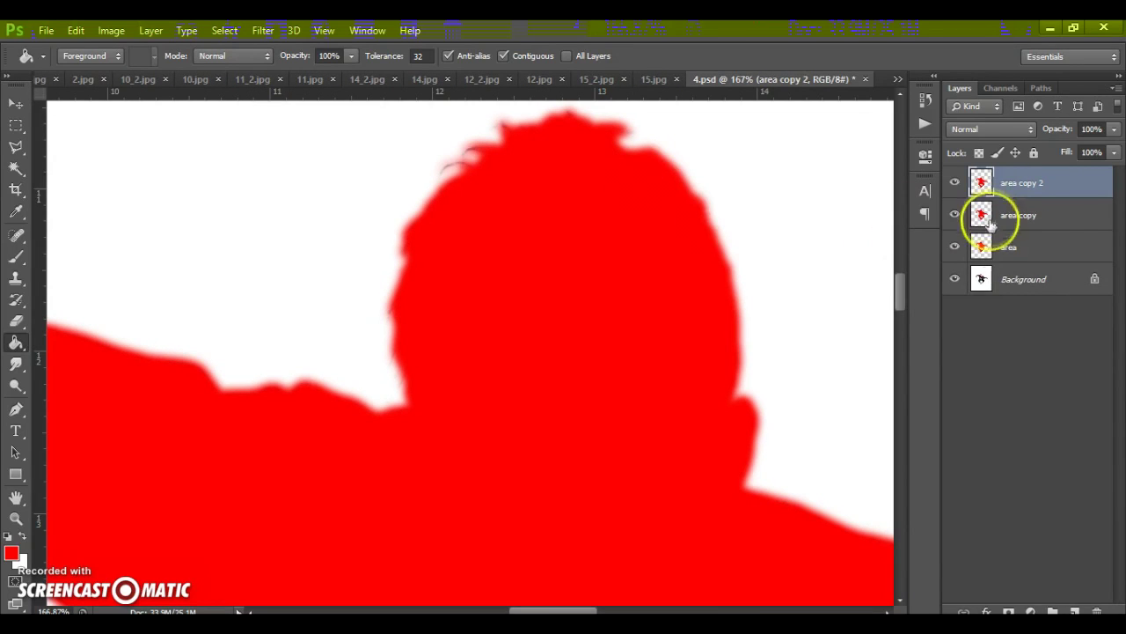
shift+click(975, 250)
key(ctrl+e)
Select the silhouette's pixels, invert, delete the outer halo, and deselect
ctrl+click(981, 183)
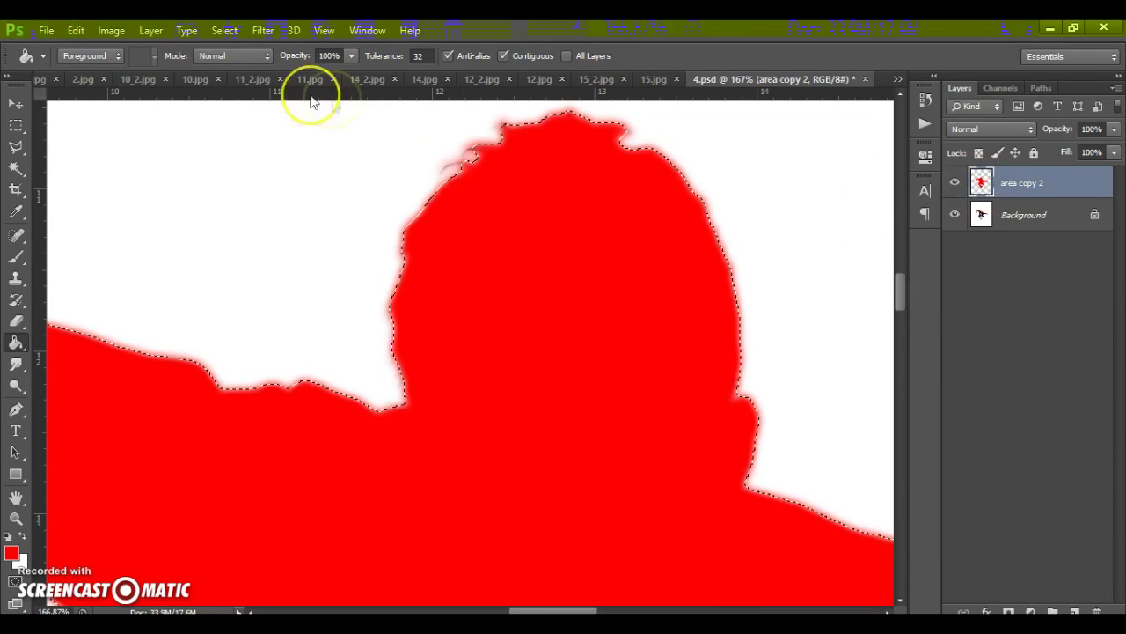
click(224, 30)
click(231, 93)
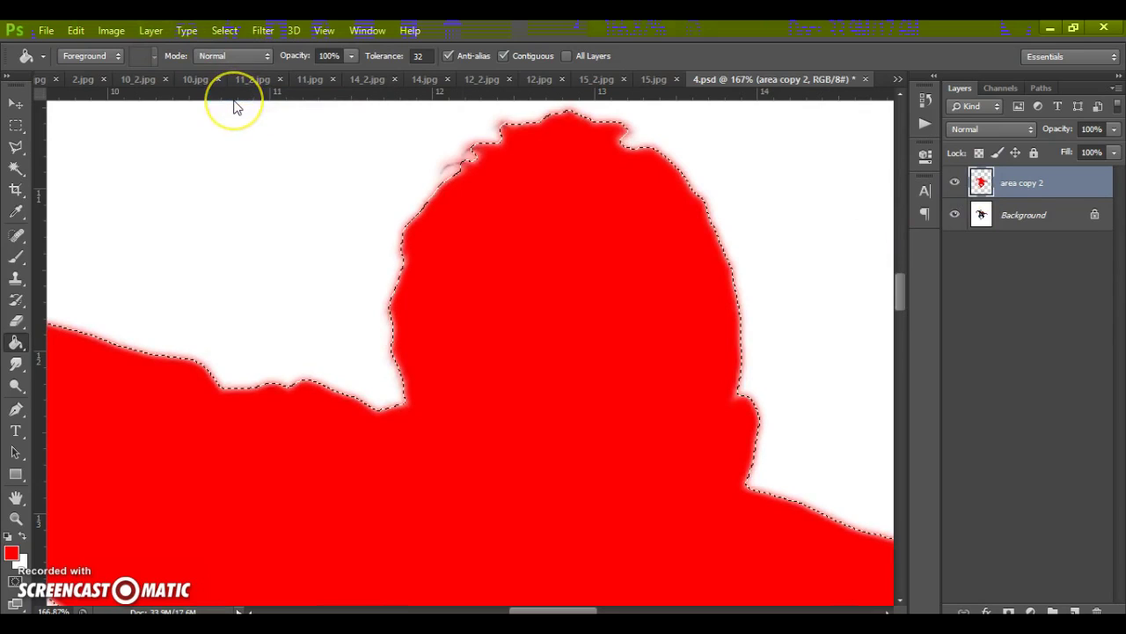
key(Delete)
key(Delete)
key(Delete)
key(Delete)
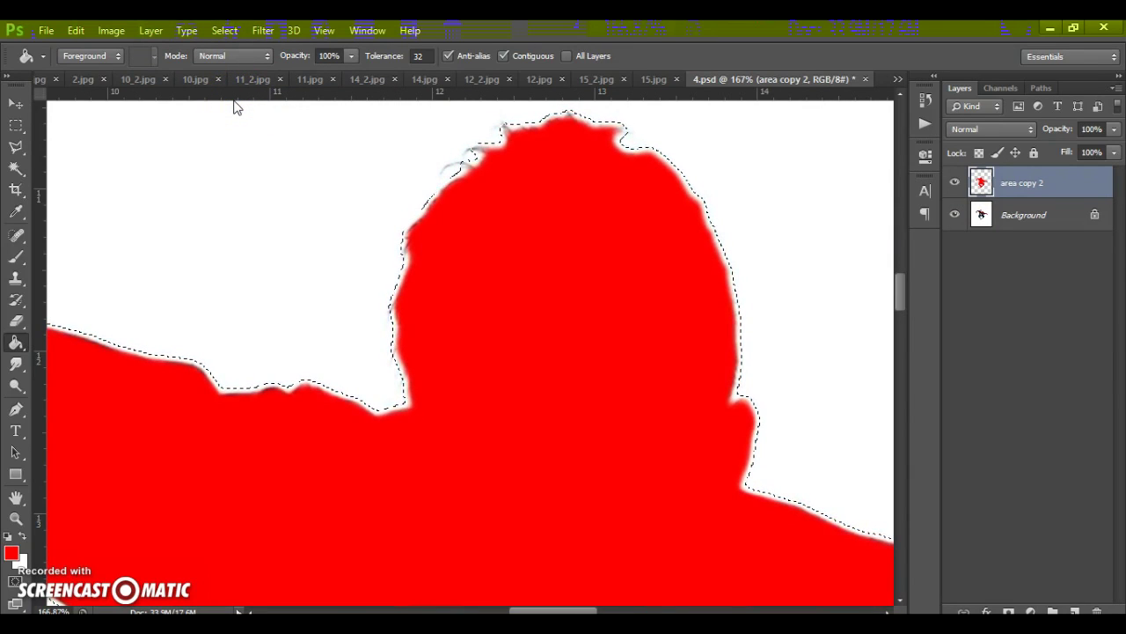
key(ctrl+d)
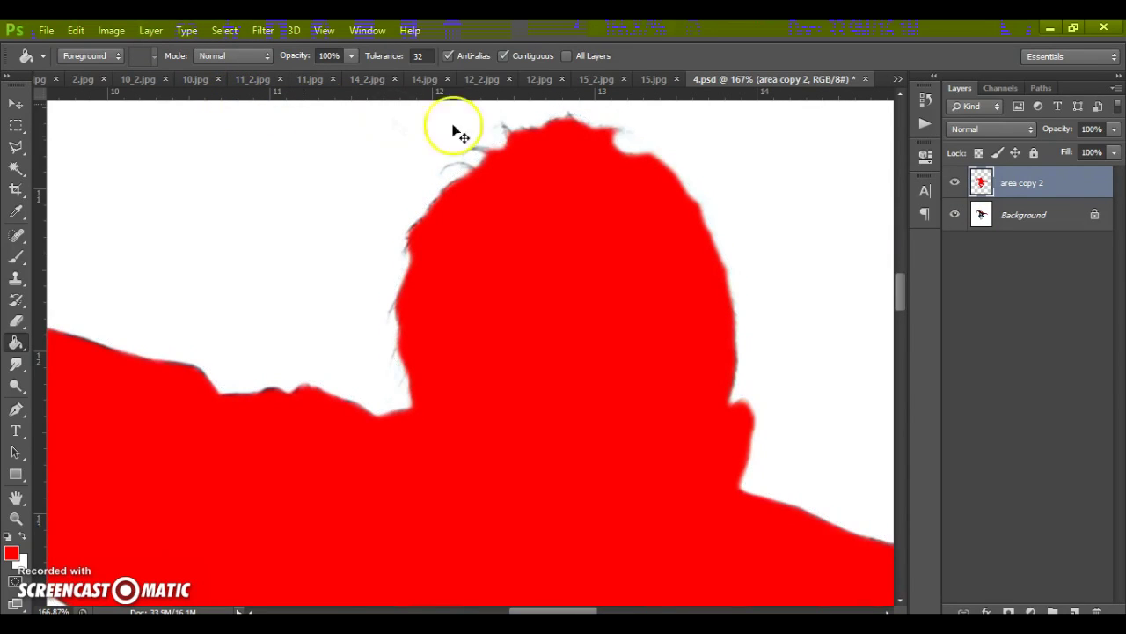
Rename the merged layer from 'area copy 2' to 'area'
click(1025, 180)
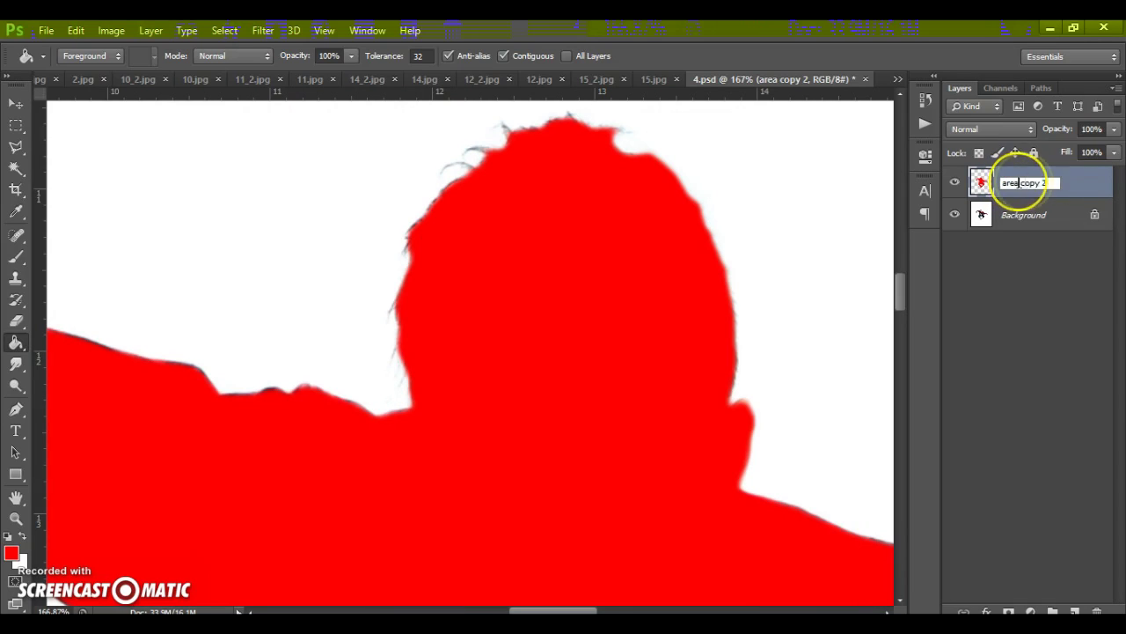
drag(1019, 182, 1089, 185)
key(Delete)
key(Return)
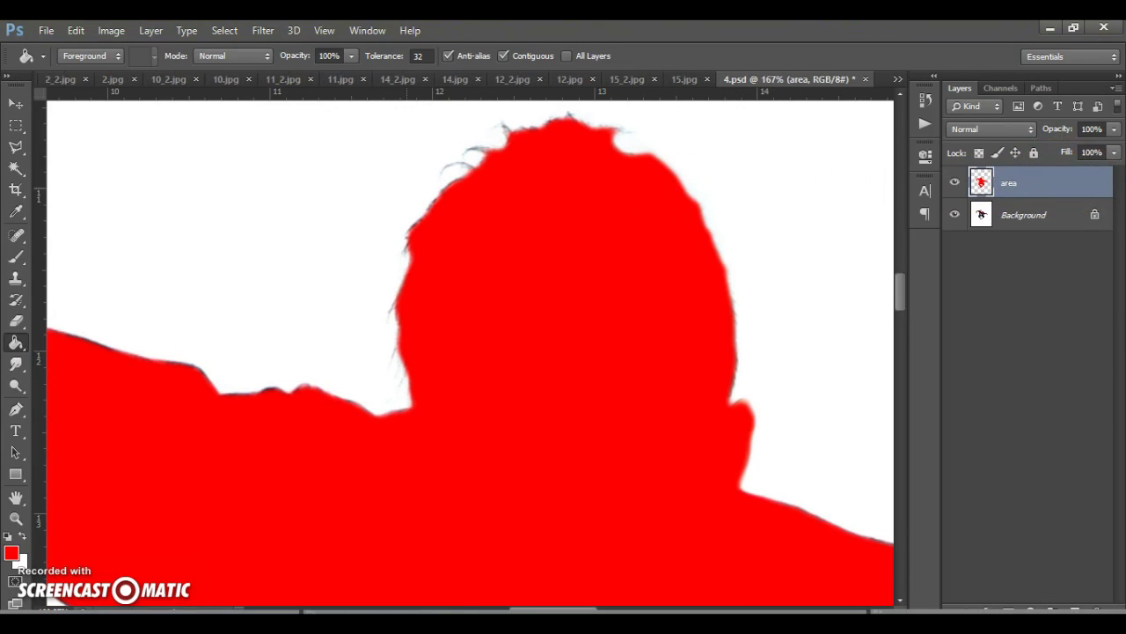
click(15, 104)
scroll(410, 268, down, 10)
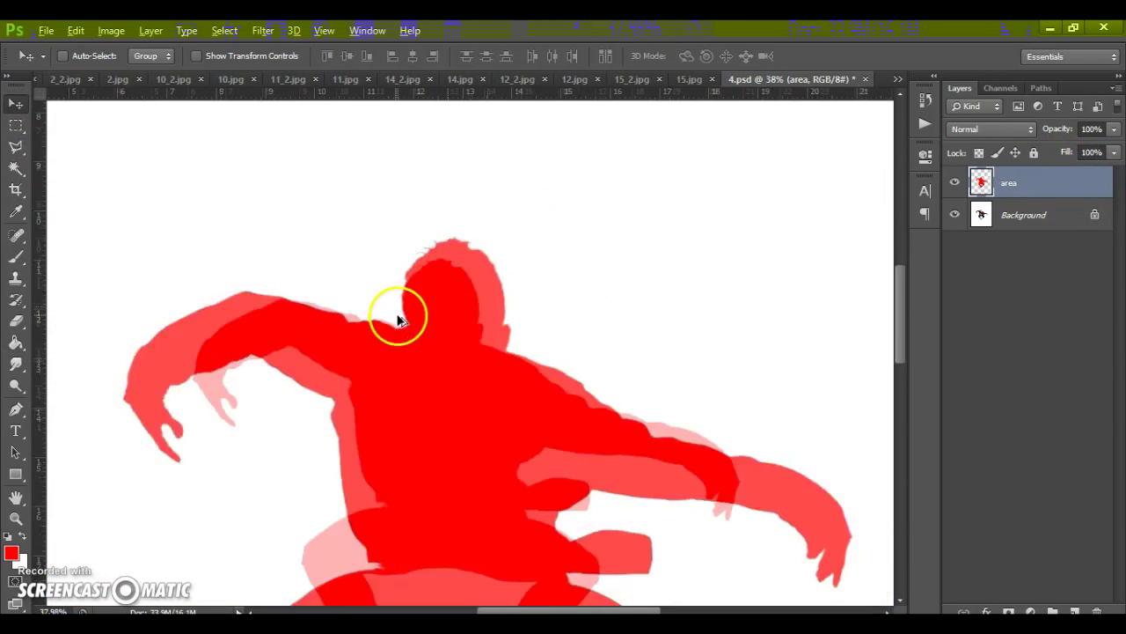
scroll(391, 458, up, 2)
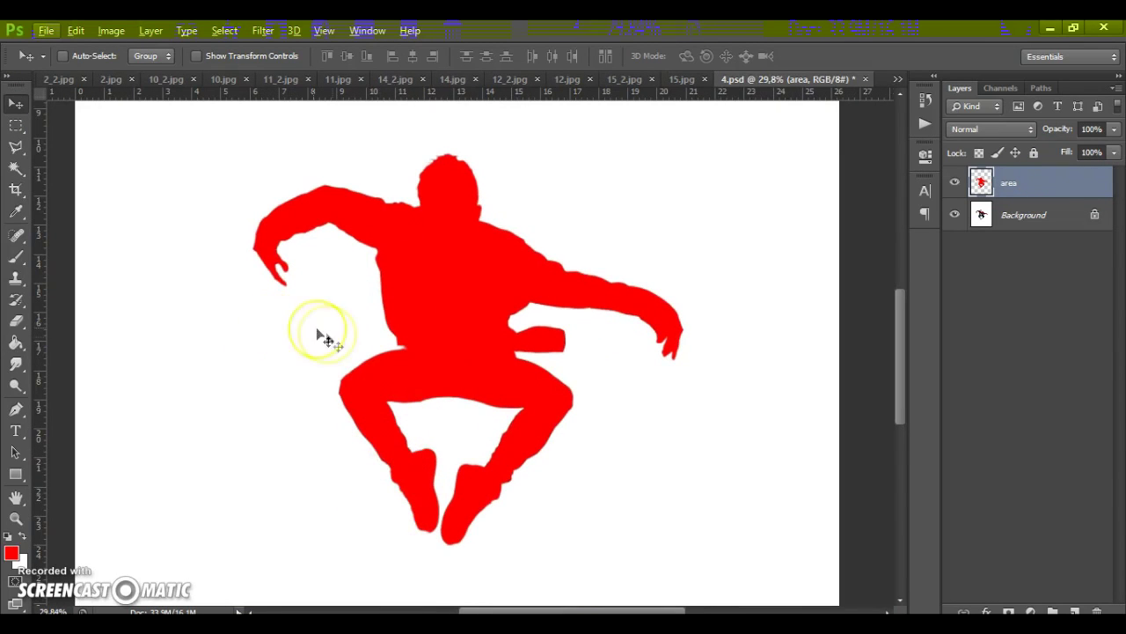
scroll(388, 359, up, 1)
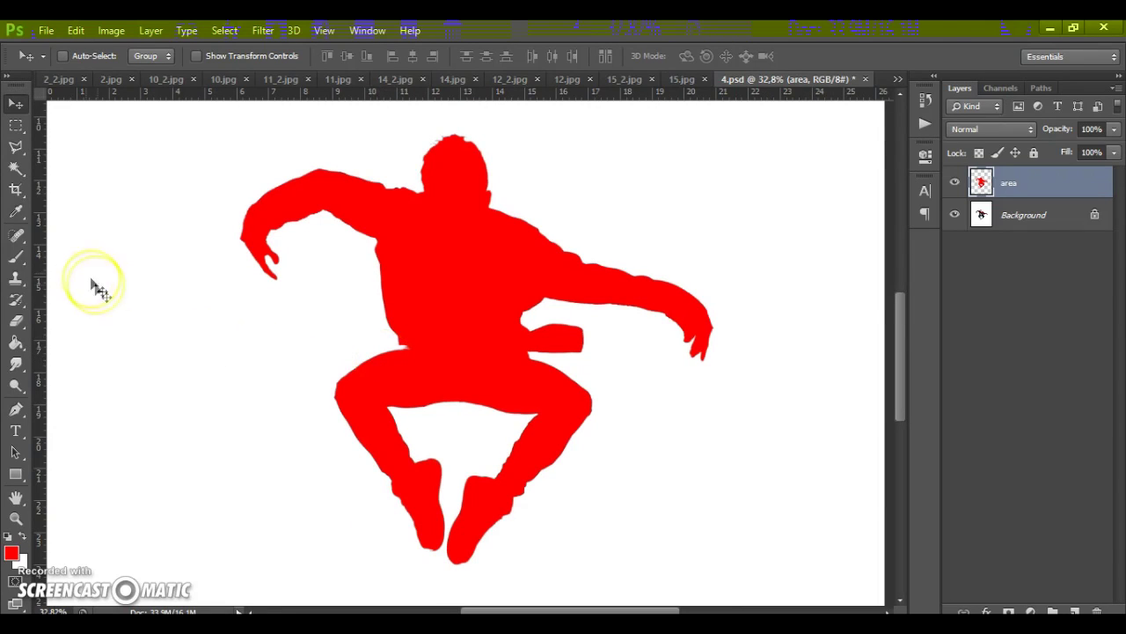
Load the Sand Dust Brushes (.ABR) file into the Brush tool's presets
click(15, 257)
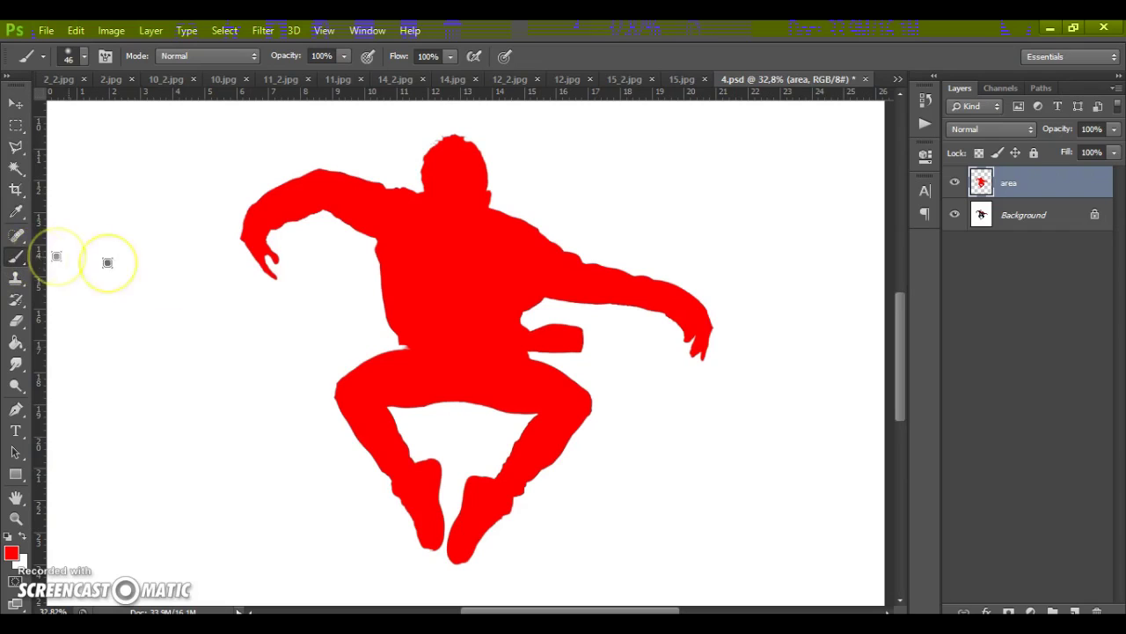
right_click(493, 262)
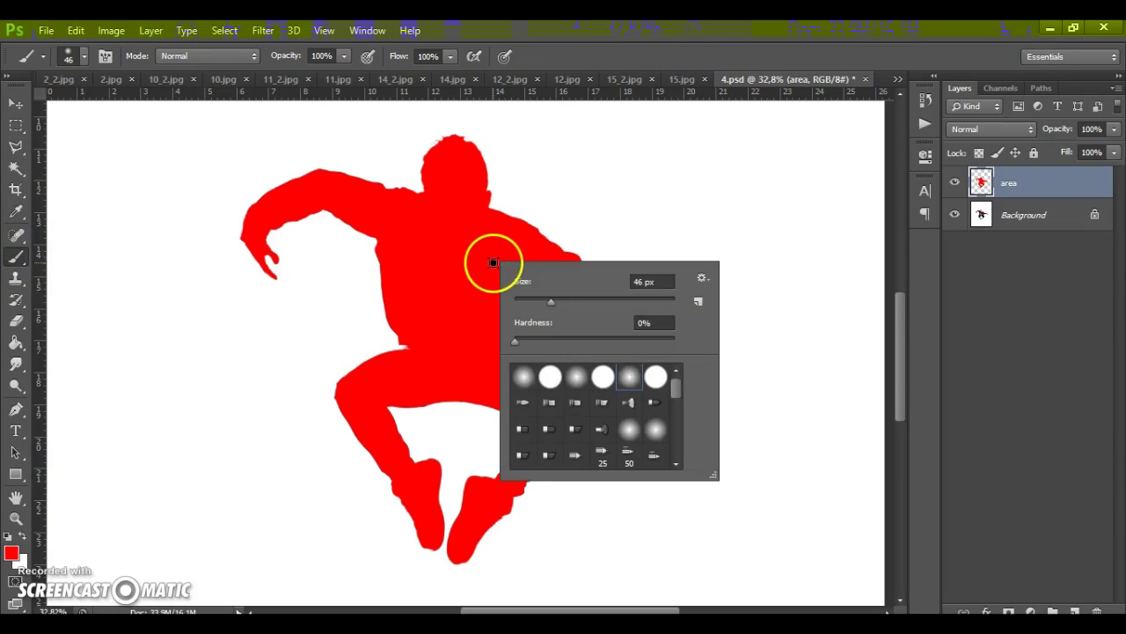
click(702, 280)
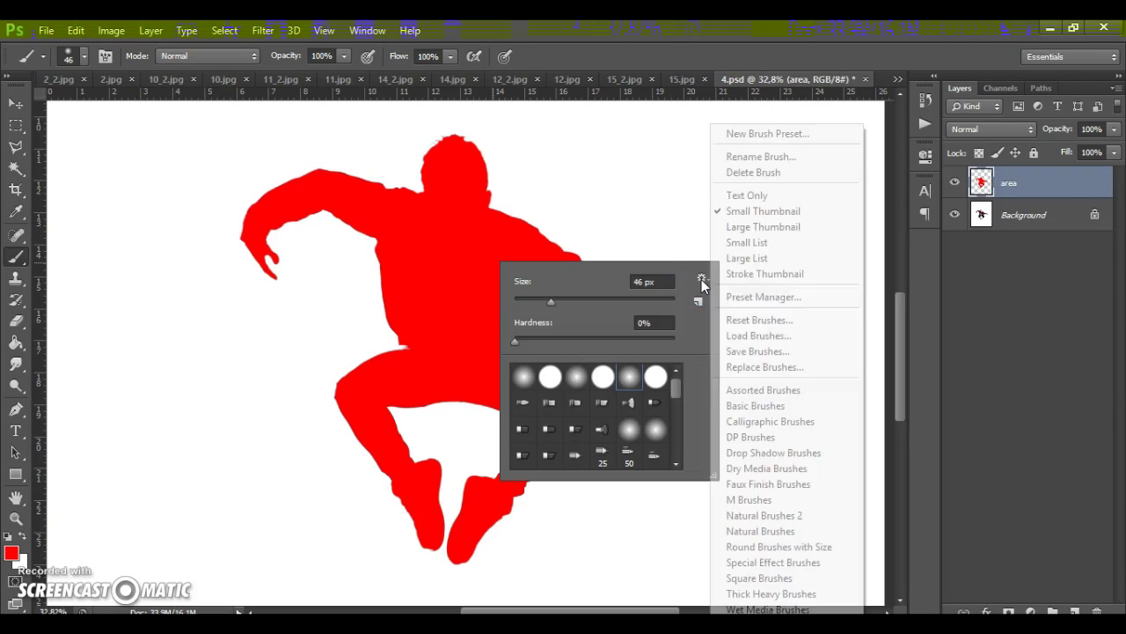
click(758, 344)
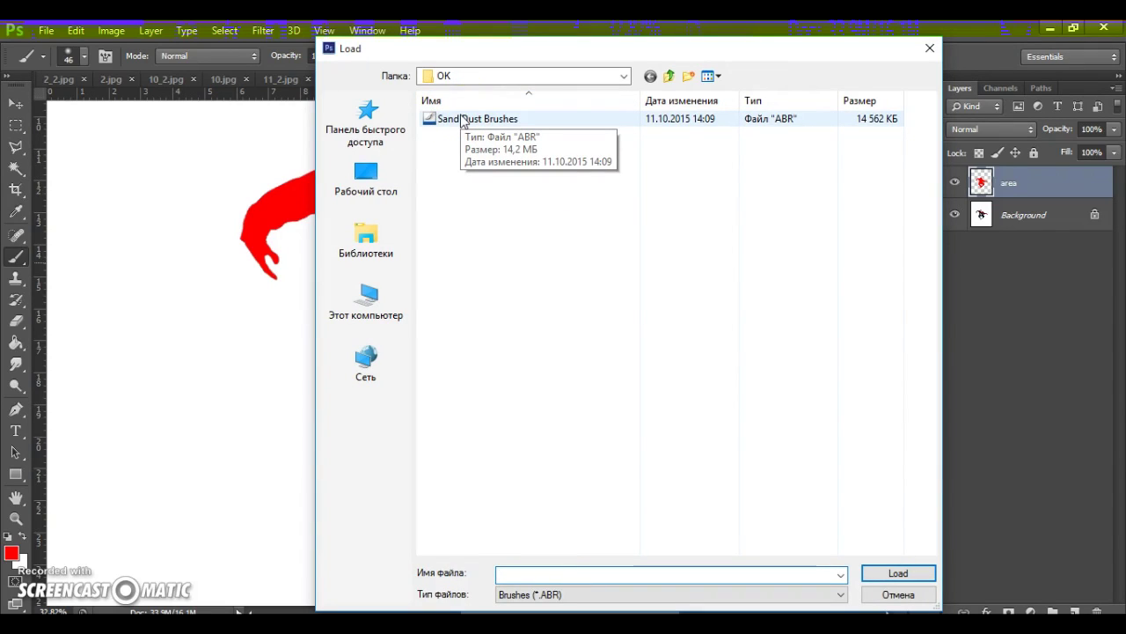
double_click(474, 123)
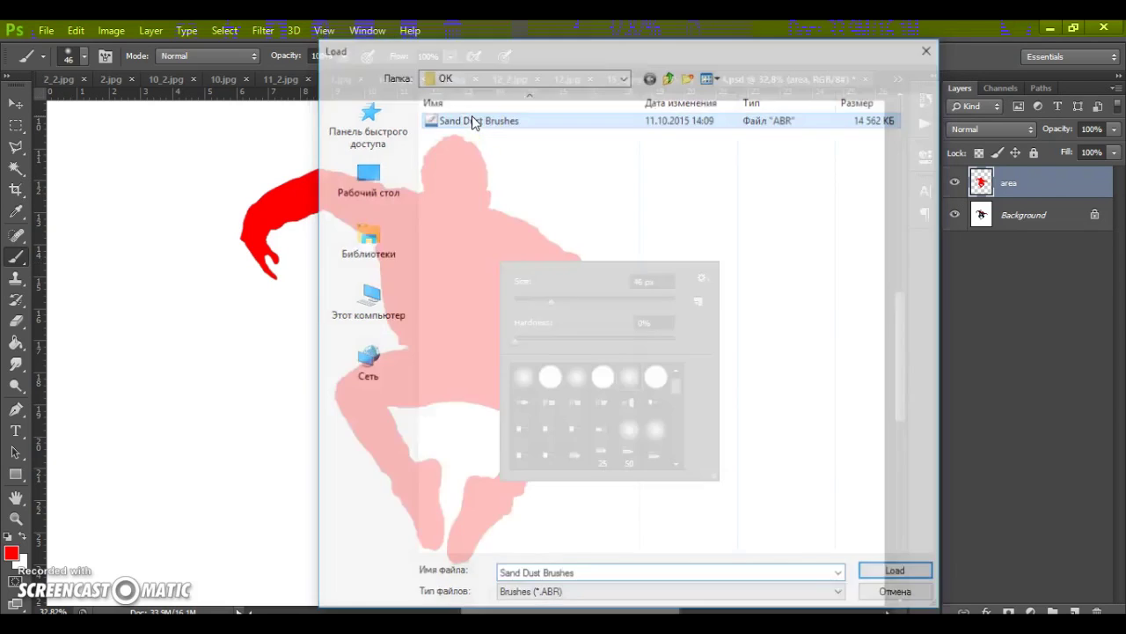
click(16, 103)
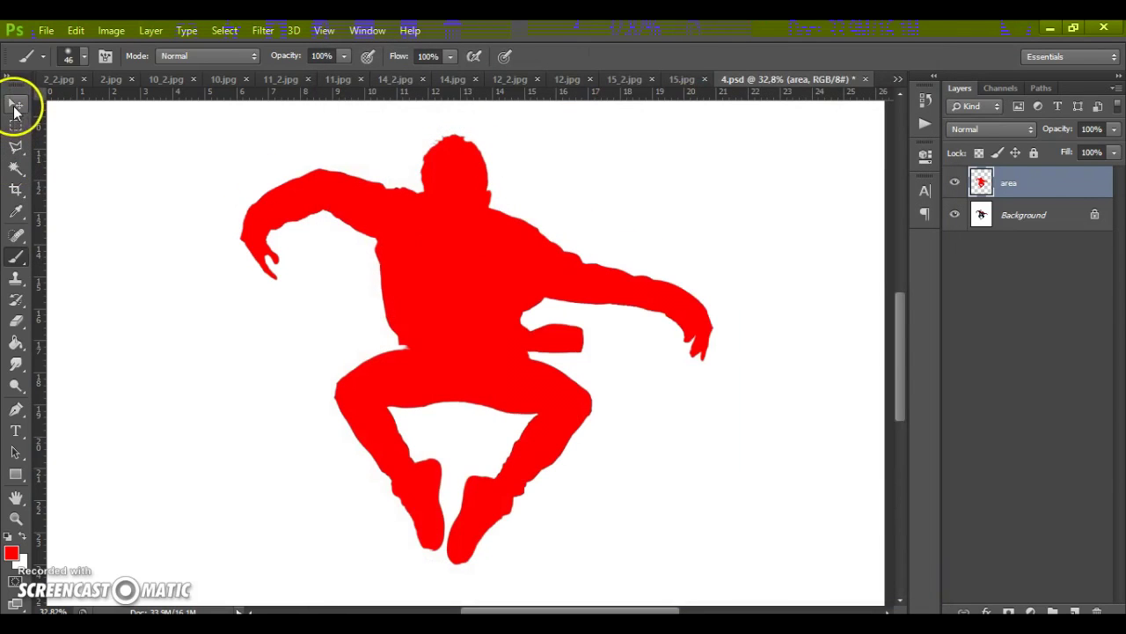
click(16, 103)
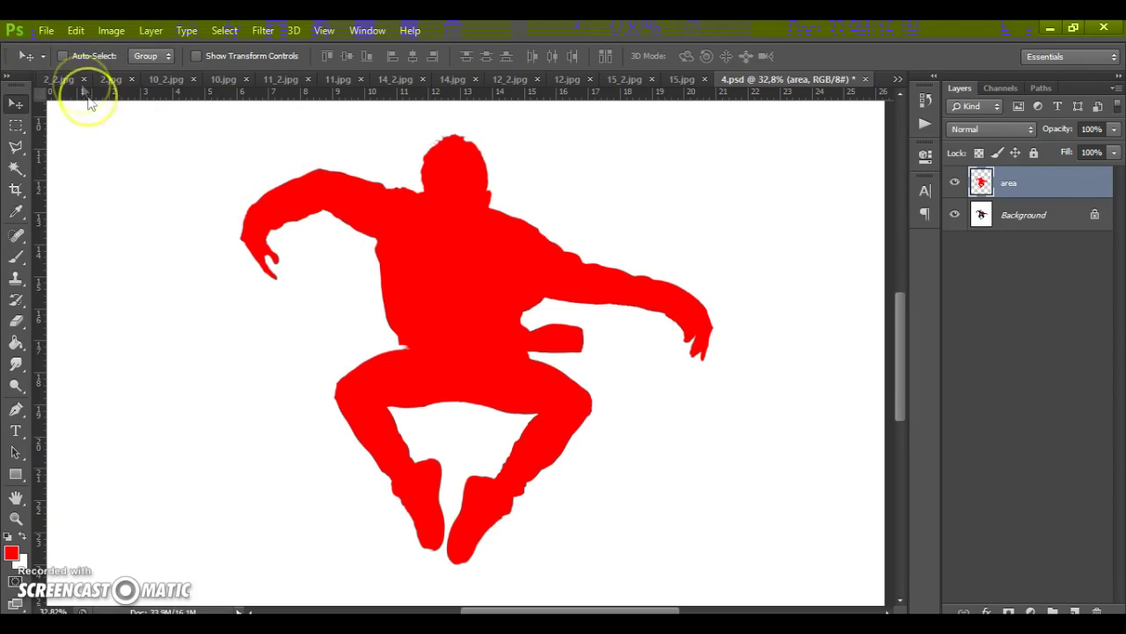
Open the Sand Dust Patterns file from the OK folder to load its patterns
click(46, 29)
click(56, 67)
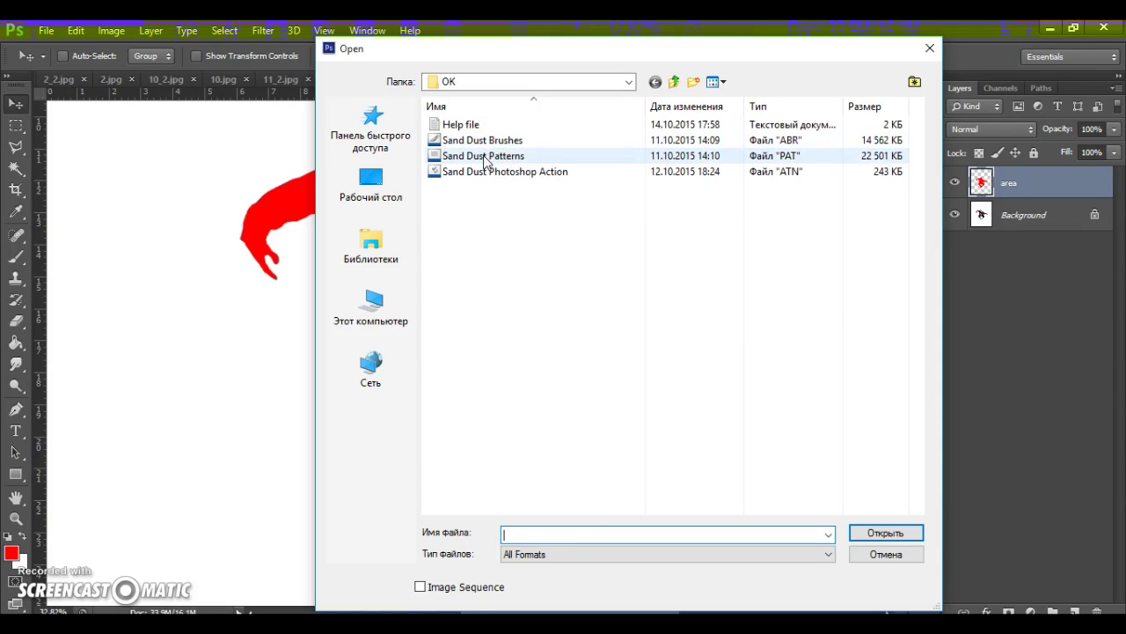
double_click(484, 159)
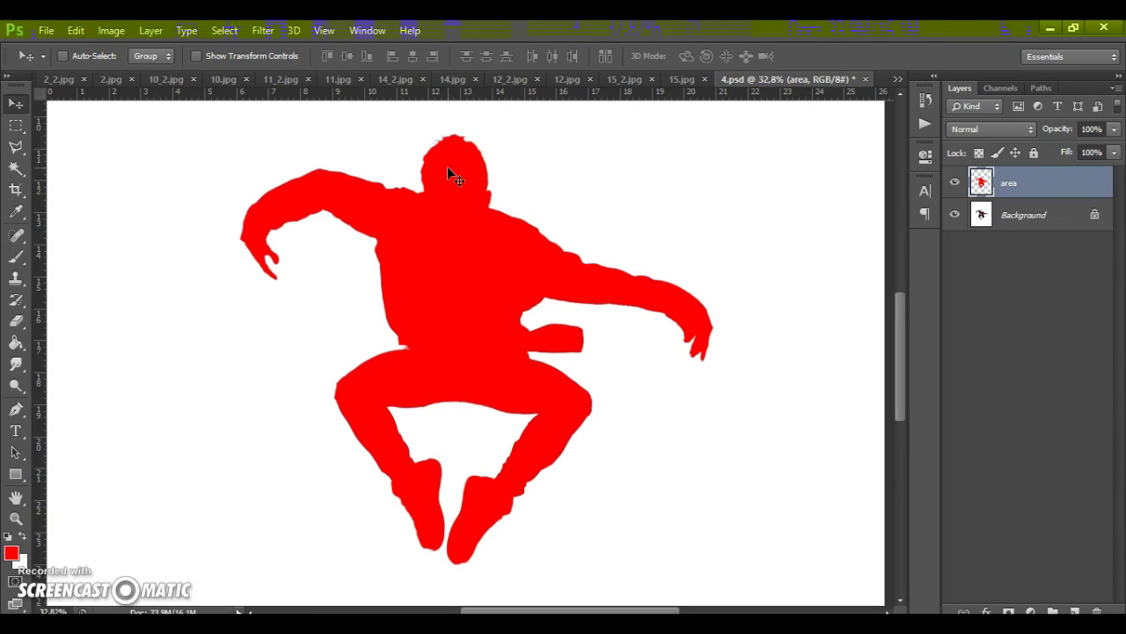
Show the Actions panel and load the Sand Dust Photoshop Action set from file
click(373, 35)
click(427, 121)
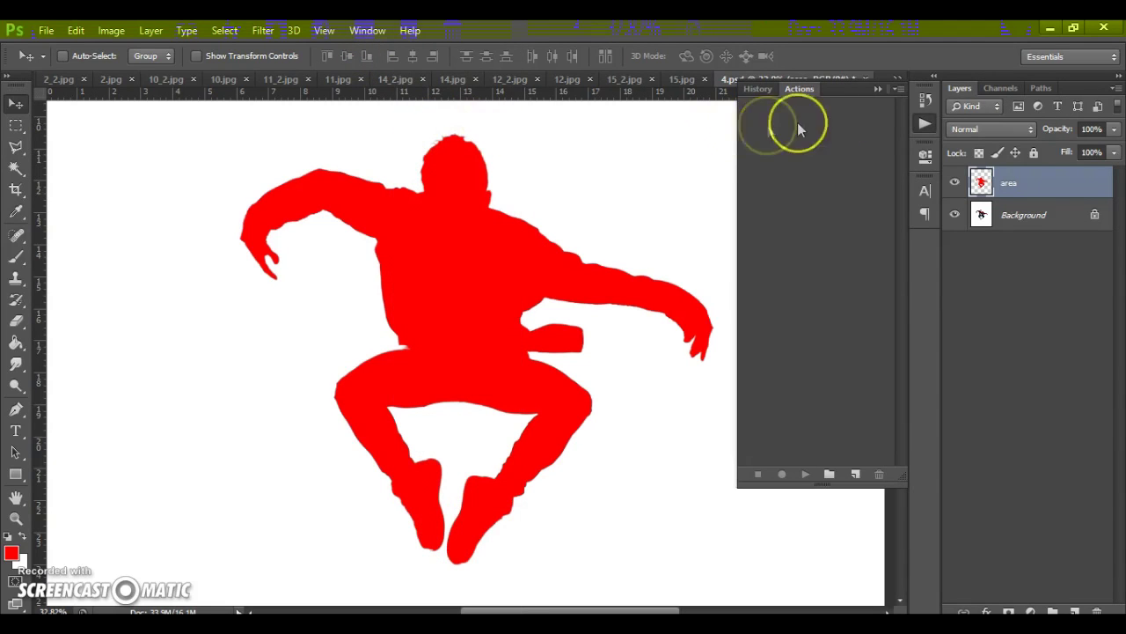
click(899, 90)
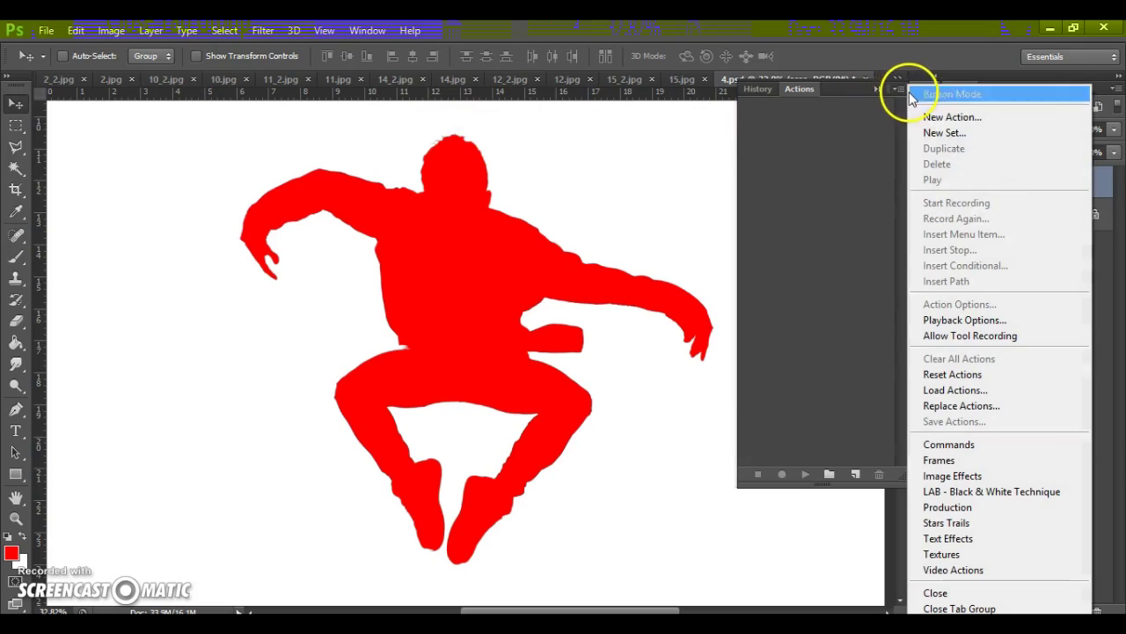
click(959, 392)
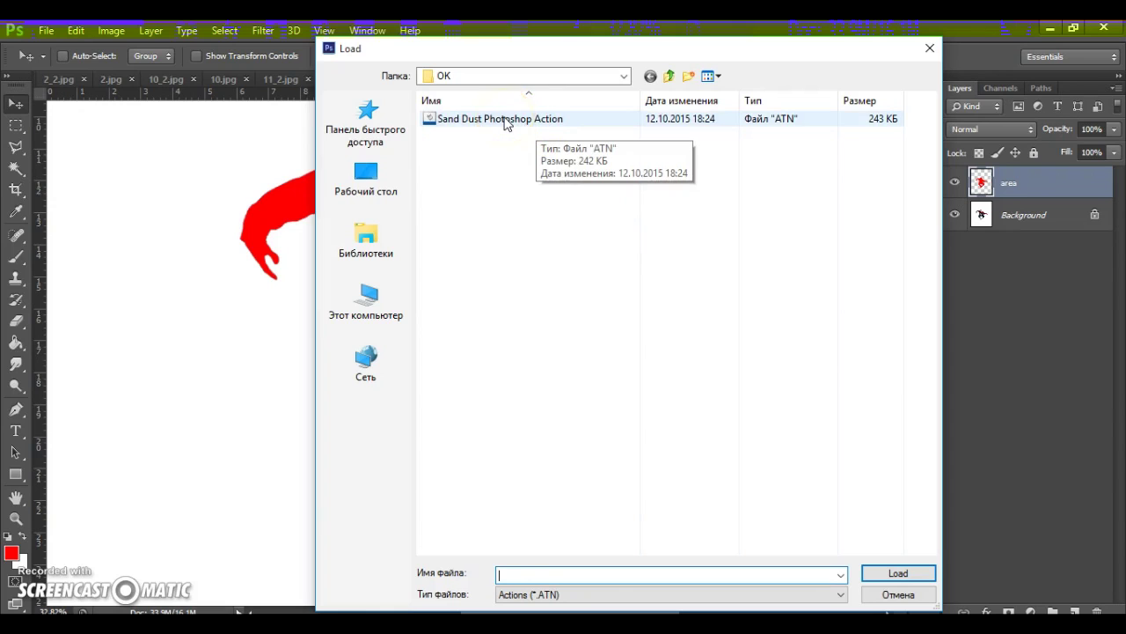
double_click(506, 124)
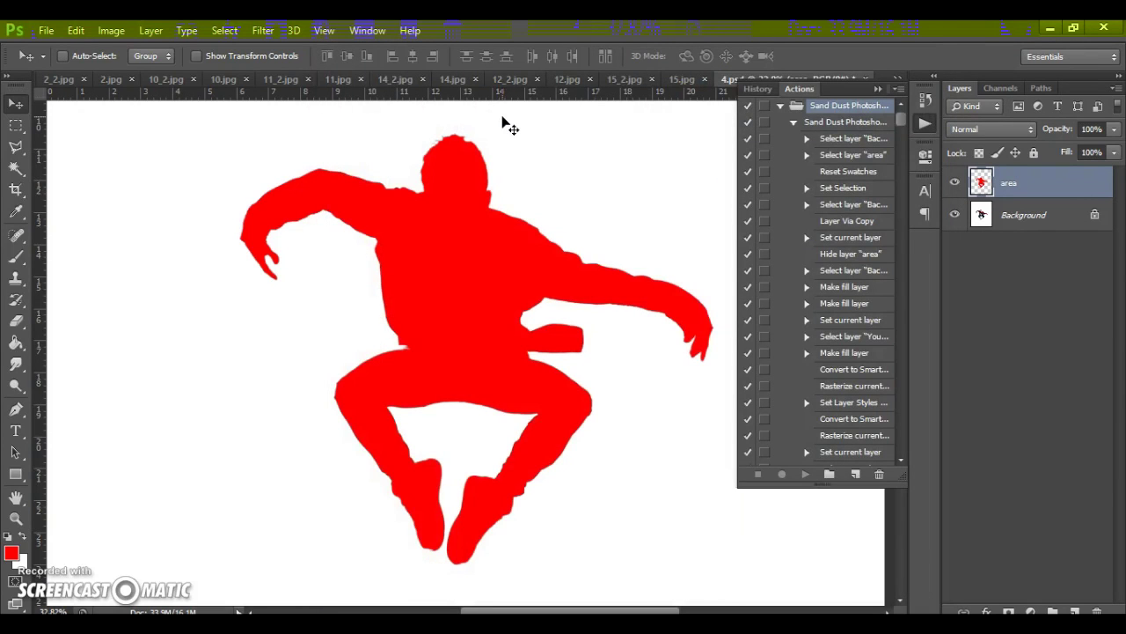
Select the Sand Dust Photoshop Action row, dismissing the rename box
click(811, 120)
click(824, 123)
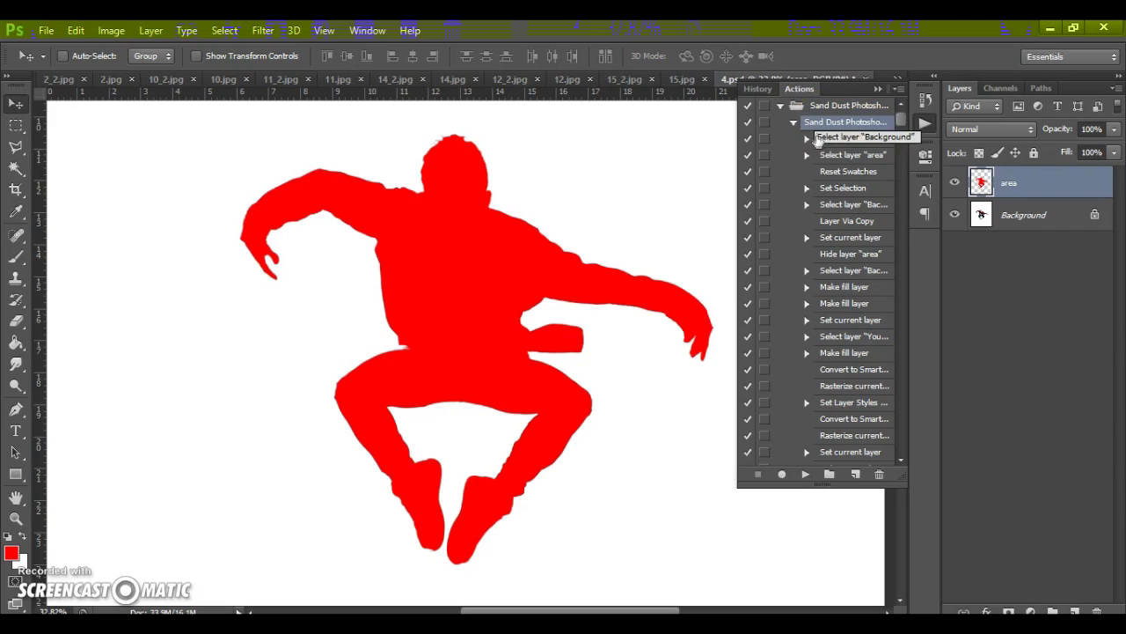
click(819, 132)
click(798, 129)
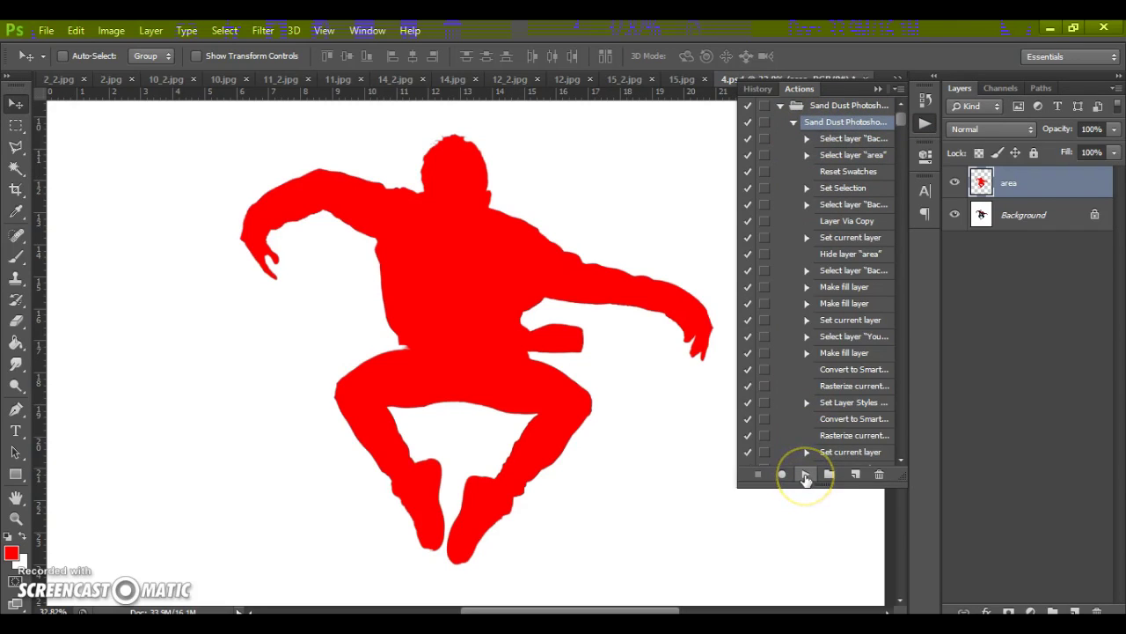
Play the Sand Dust action, then collapse the Front light, Back Sand Dust and Background elements groups
click(805, 475)
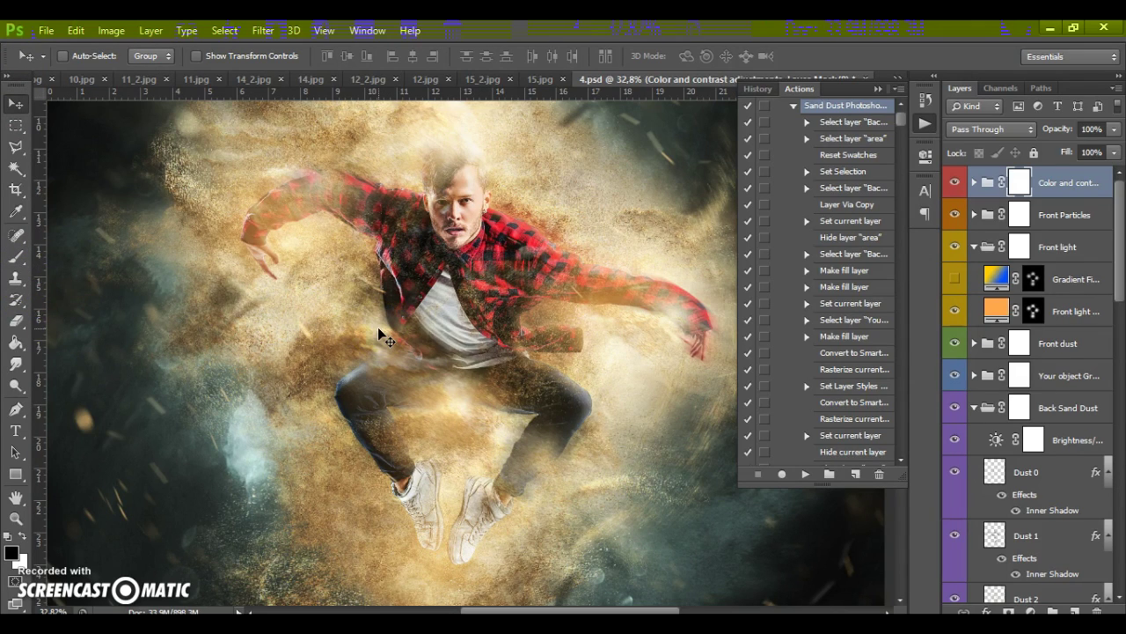
click(974, 247)
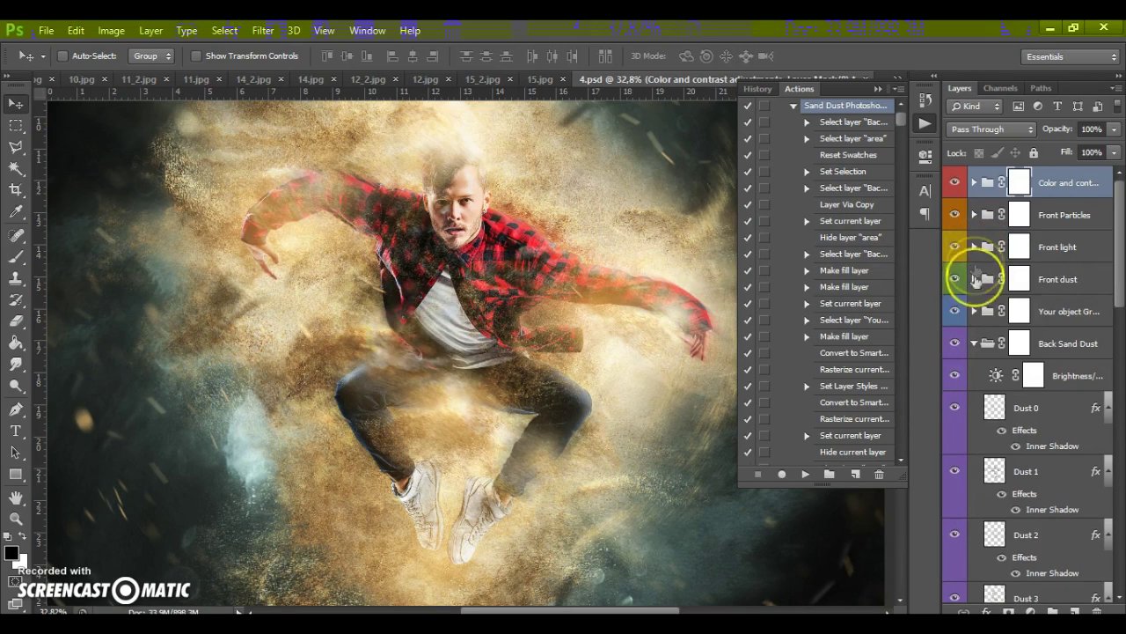
click(975, 343)
click(974, 407)
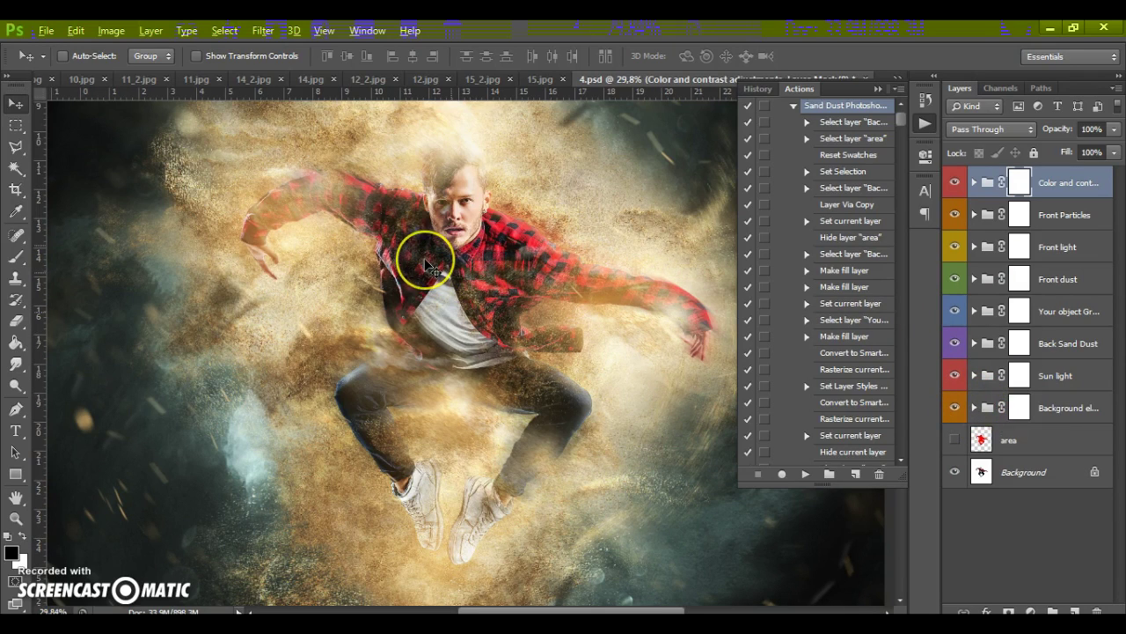
Collapse the History/Actions panel to icons and widen the Layers panel to show full group names
scroll(431, 264, down, 2)
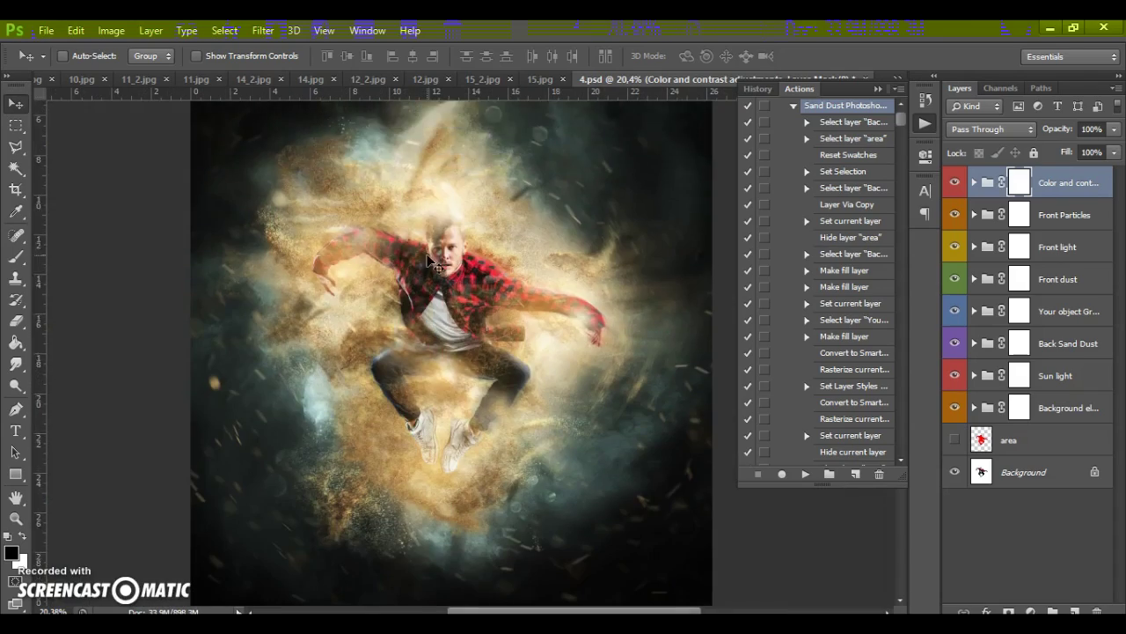
scroll(436, 311, up, 3)
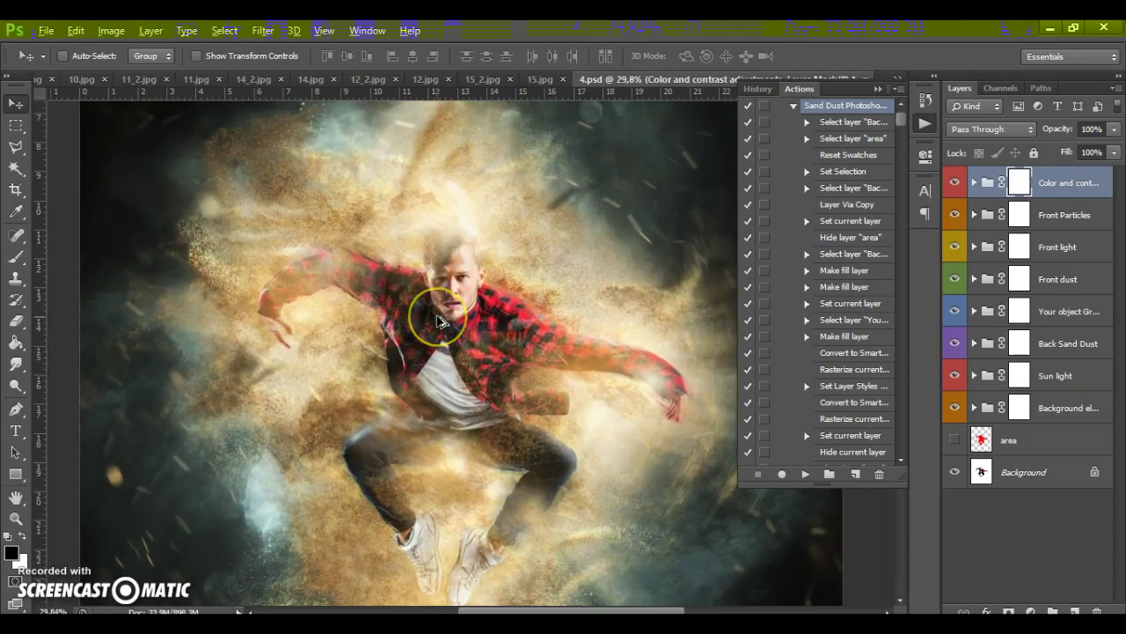
scroll(444, 320, down, 2)
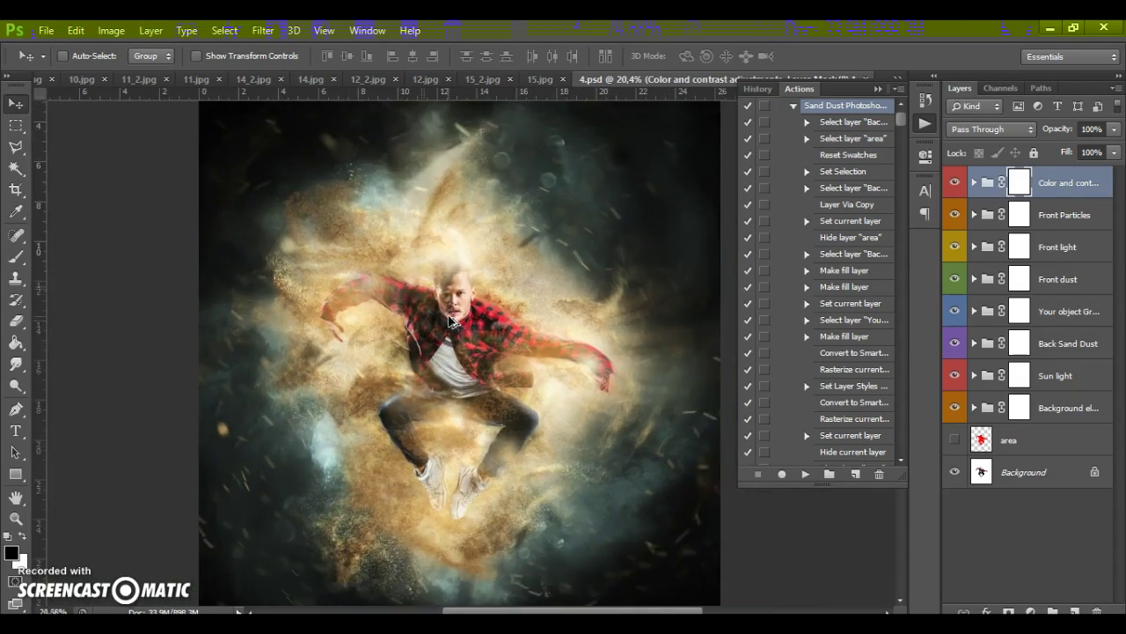
scroll(445, 320, up, 1)
click(877, 89)
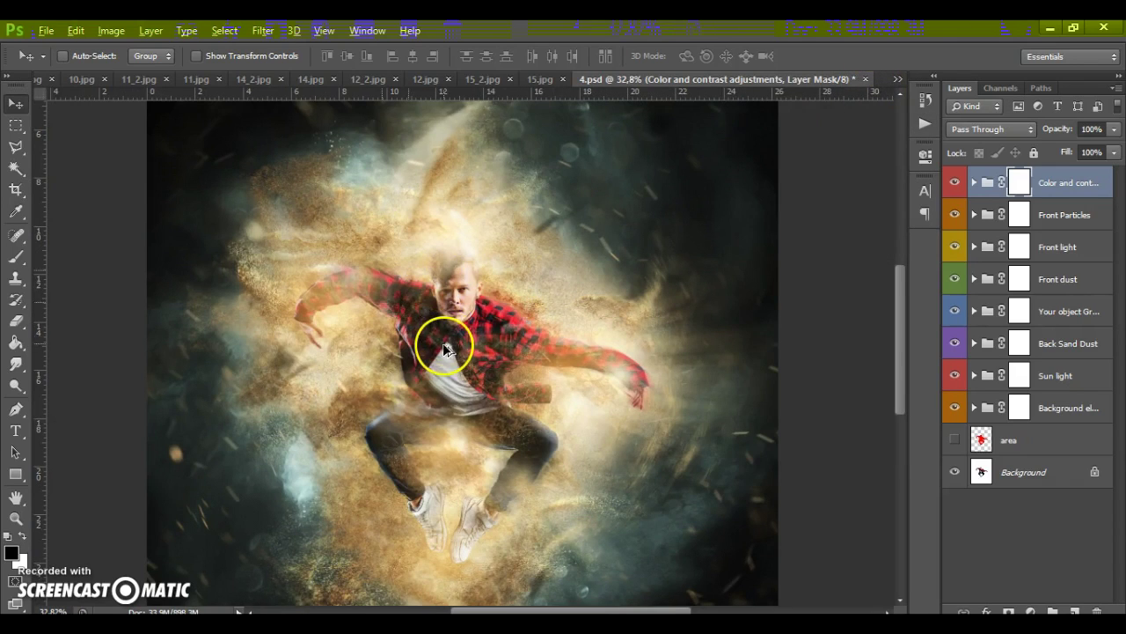
scroll(444, 346, up, 1)
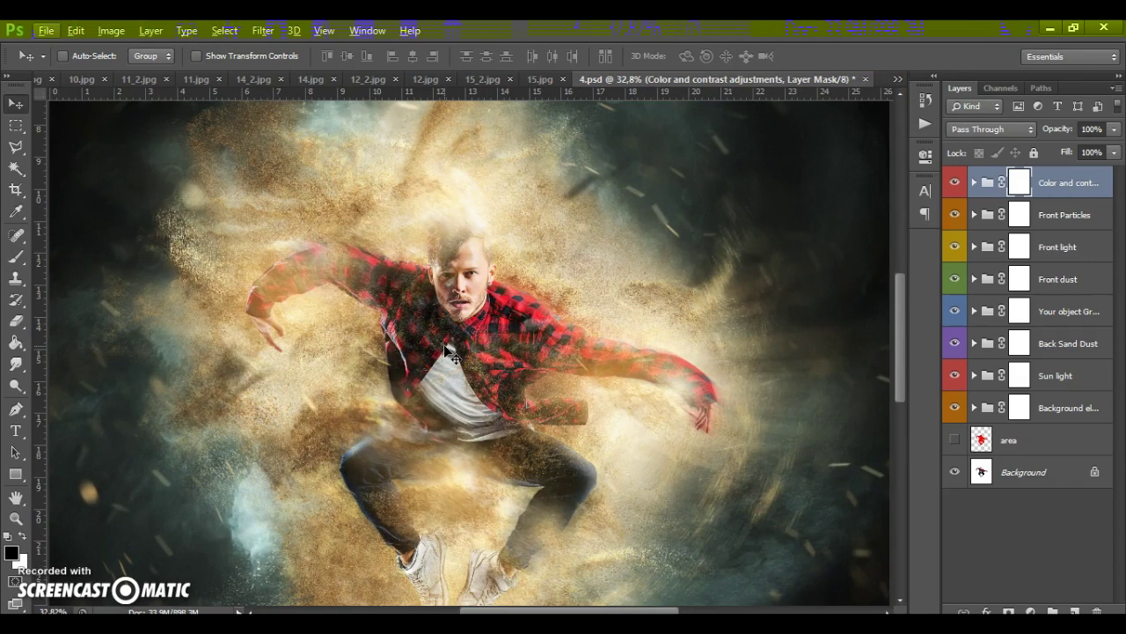
scroll(447, 352, down, 2)
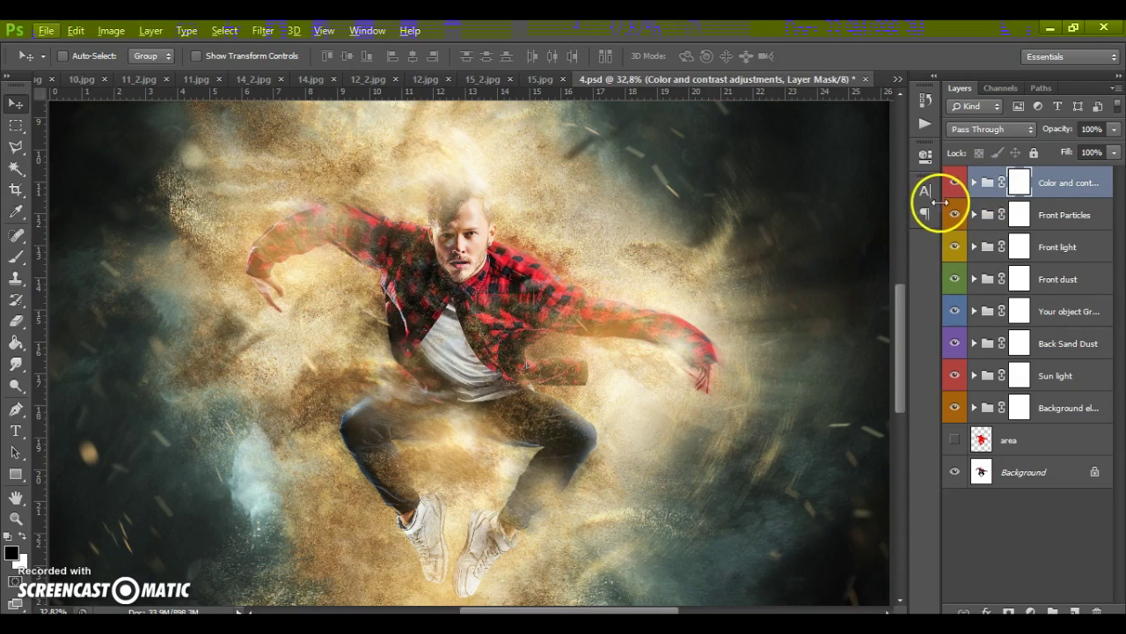
drag(938, 204, 867, 209)
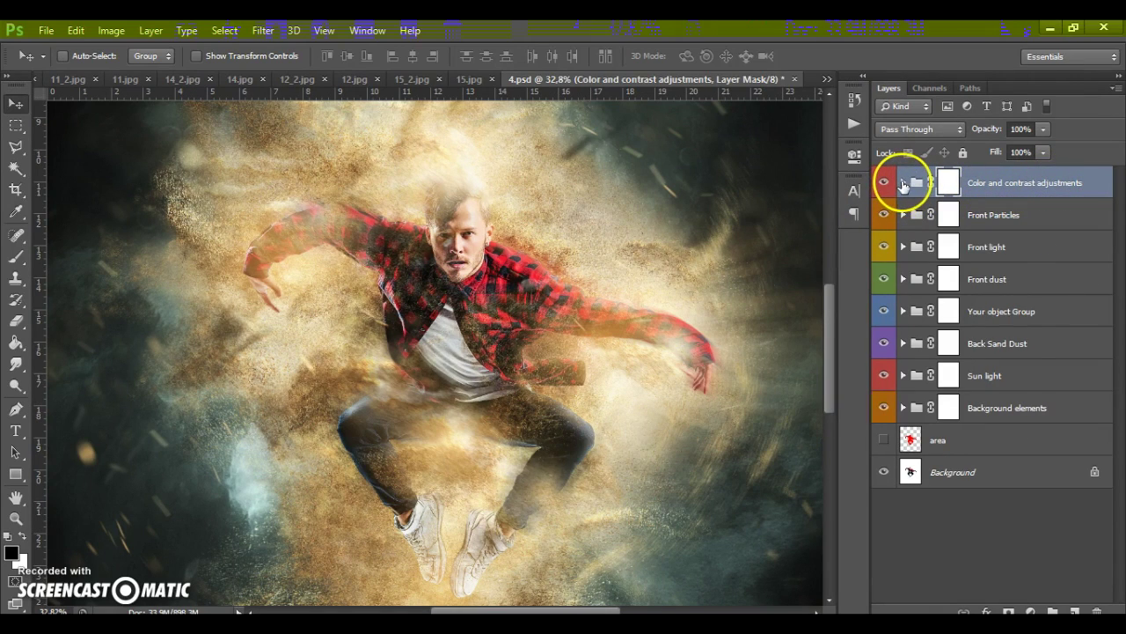
Set the Brightness/Contrast adjustment in Color and contrast adjustments to Brightness -22, Contrast 35
click(903, 183)
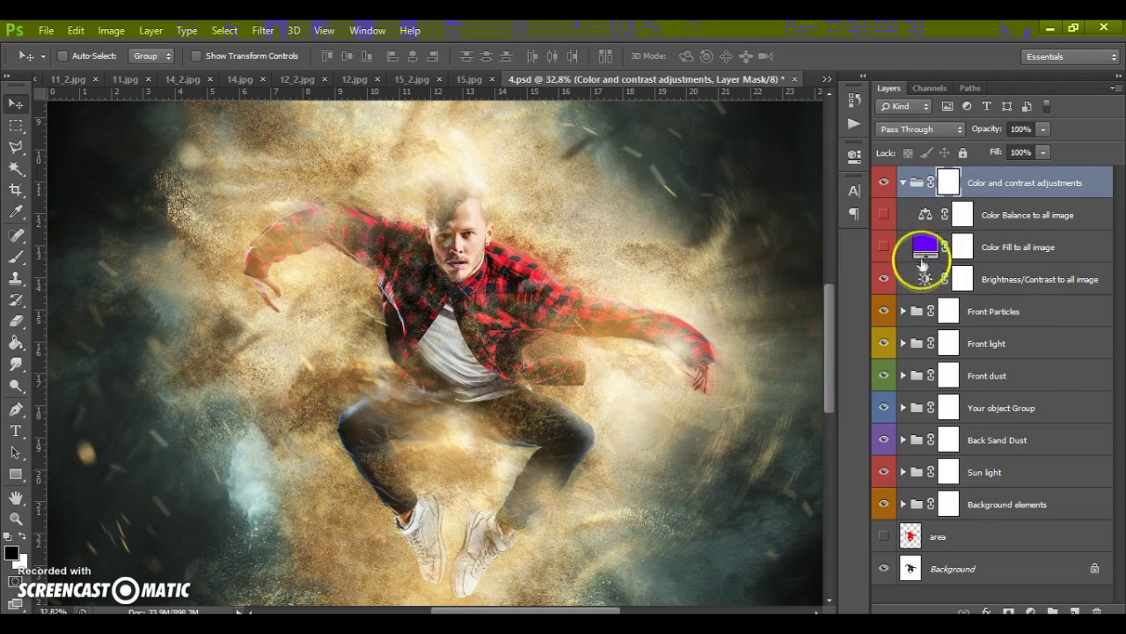
double_click(925, 279)
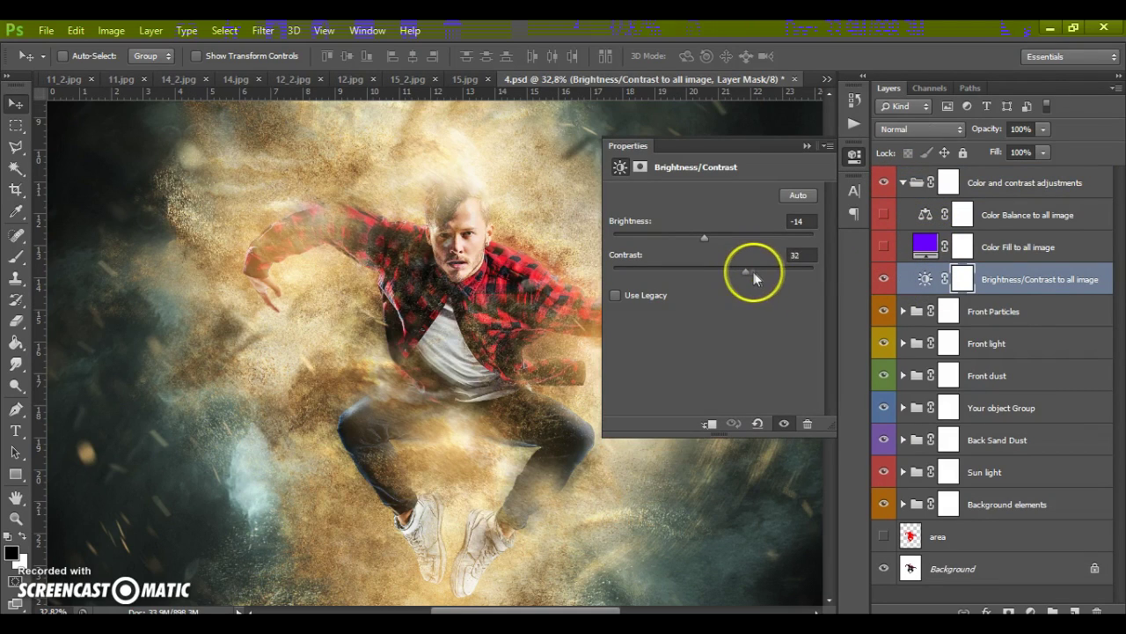
drag(773, 271, 746, 271)
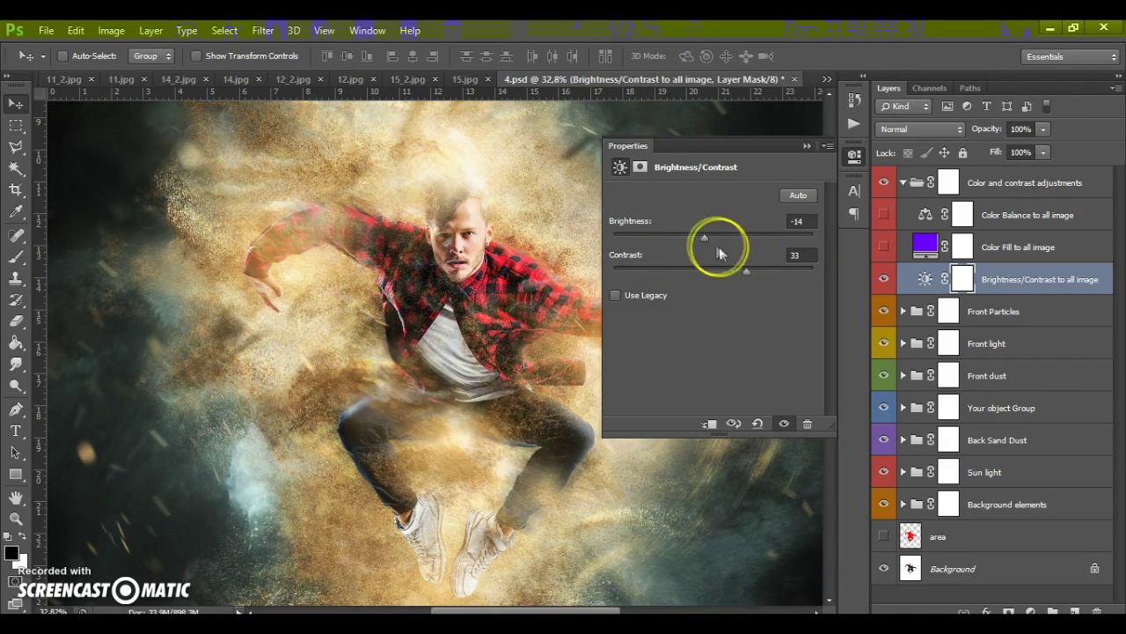
drag(704, 237, 697, 239)
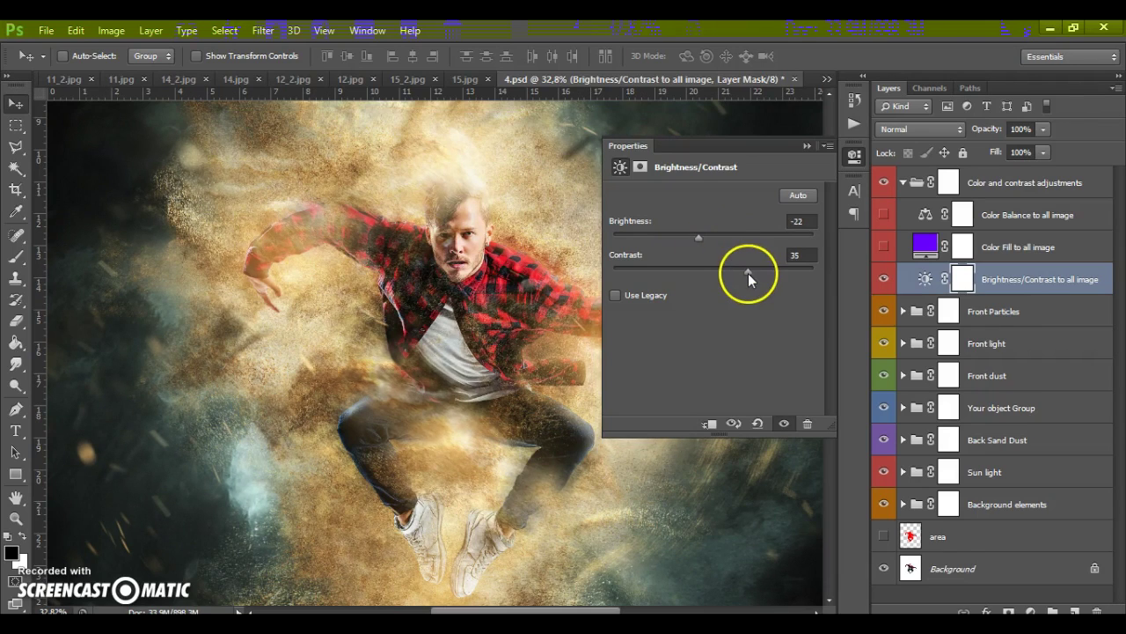
click(805, 146)
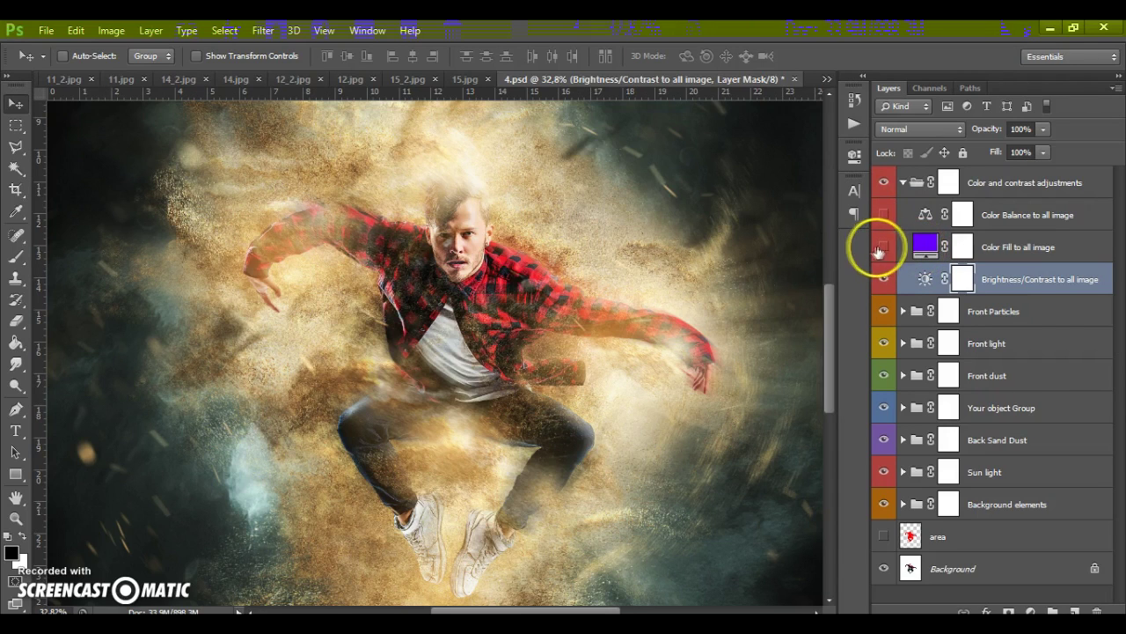
Try a new colour on the Color Fill to all image layer, cancel it, and hide the layer
click(882, 249)
double_click(924, 244)
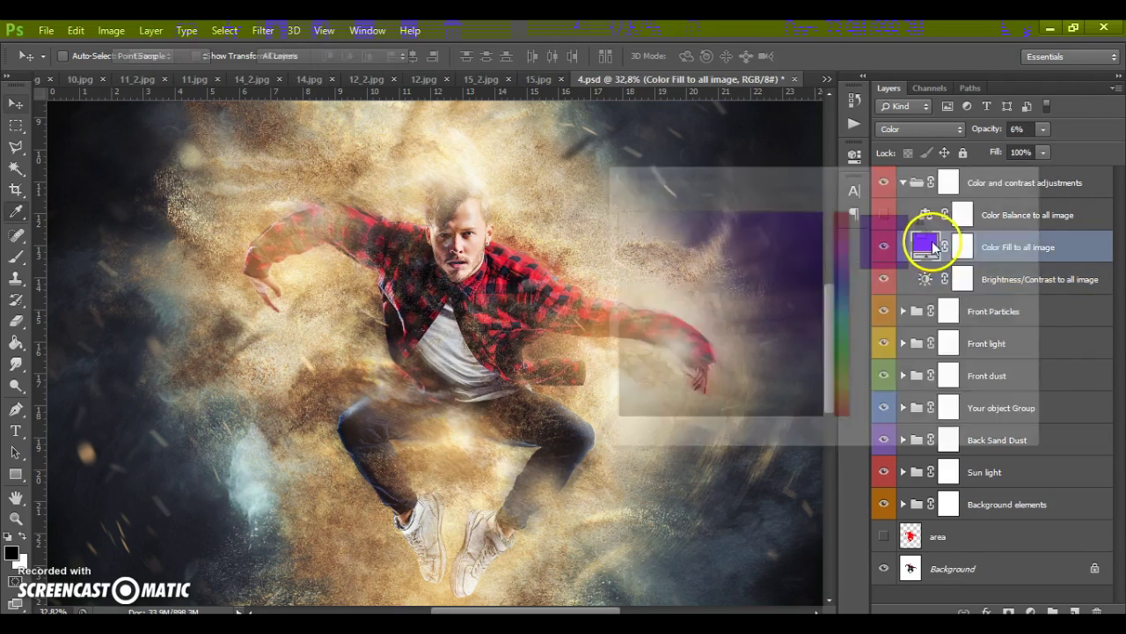
drag(849, 230, 844, 413)
click(990, 223)
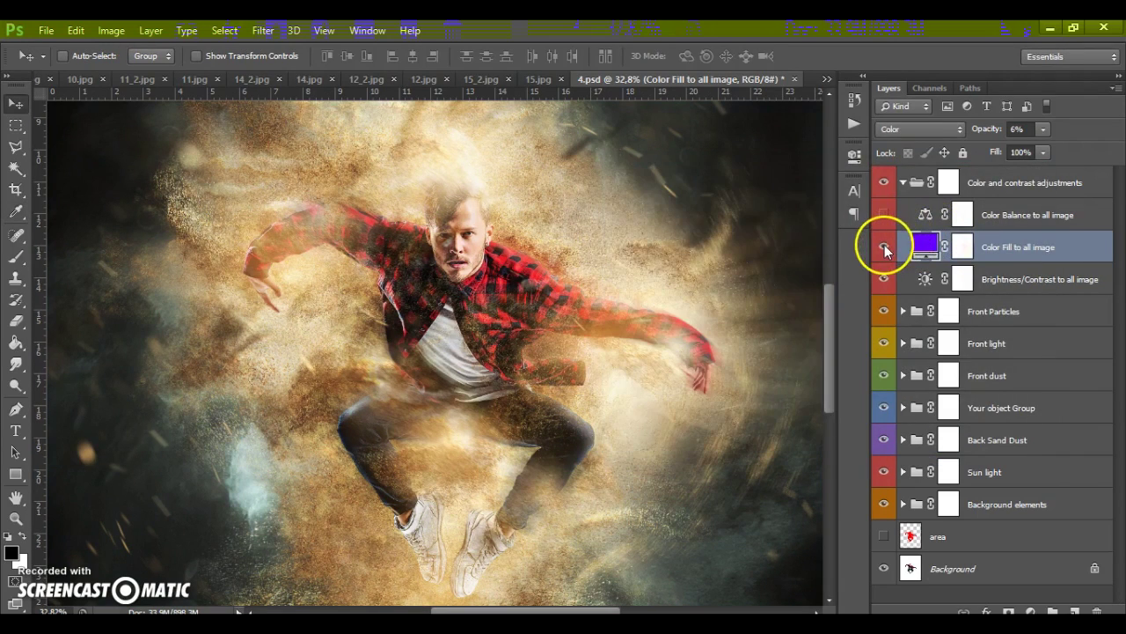
click(882, 249)
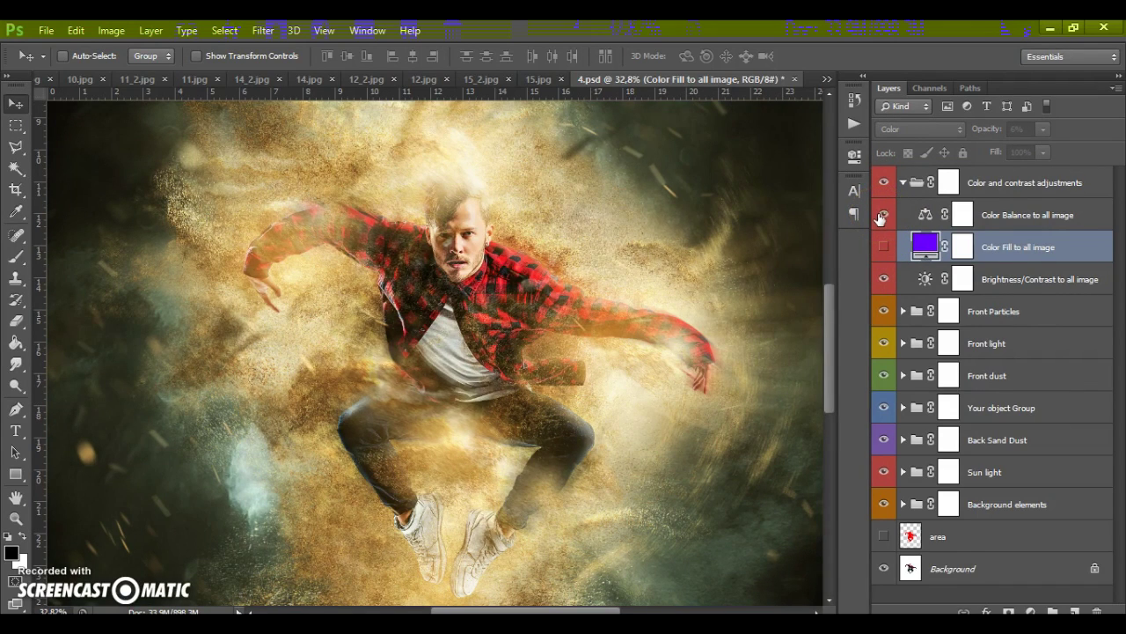
Set the Color Balance midtones to +43 red, -26 magenta and +20 blue
double_click(925, 214)
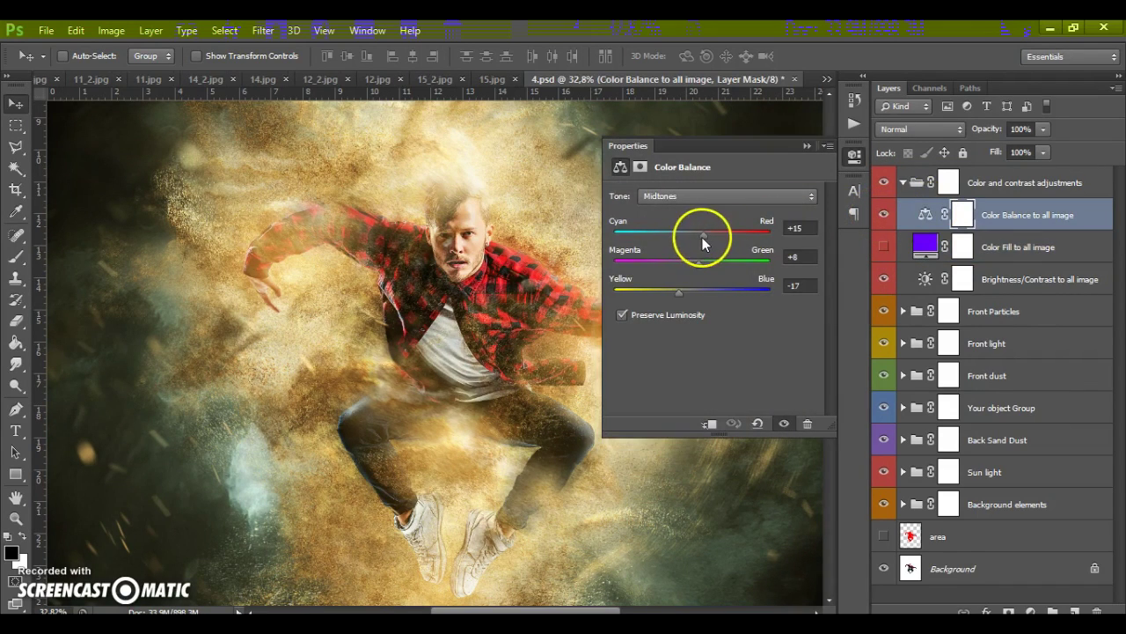
drag(702, 237, 722, 291)
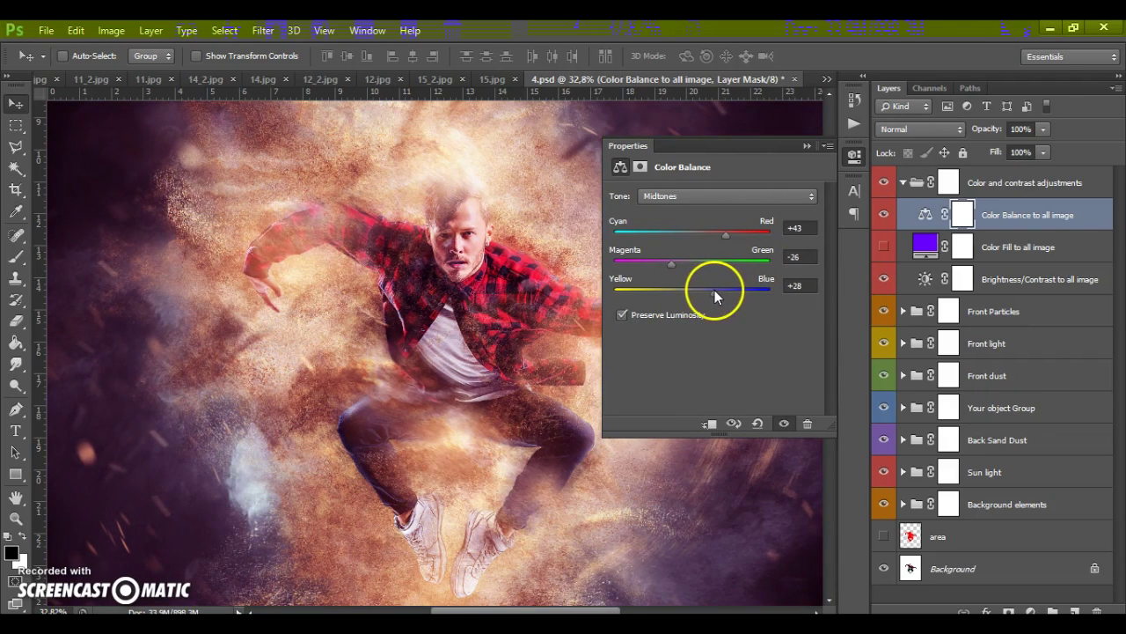
click(807, 145)
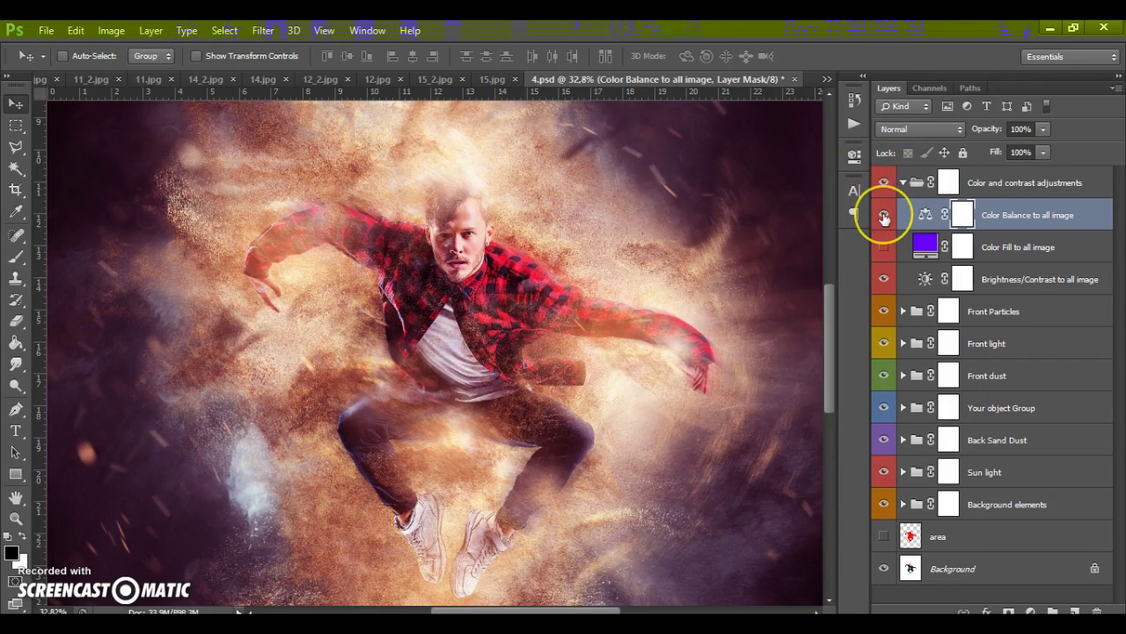
click(904, 183)
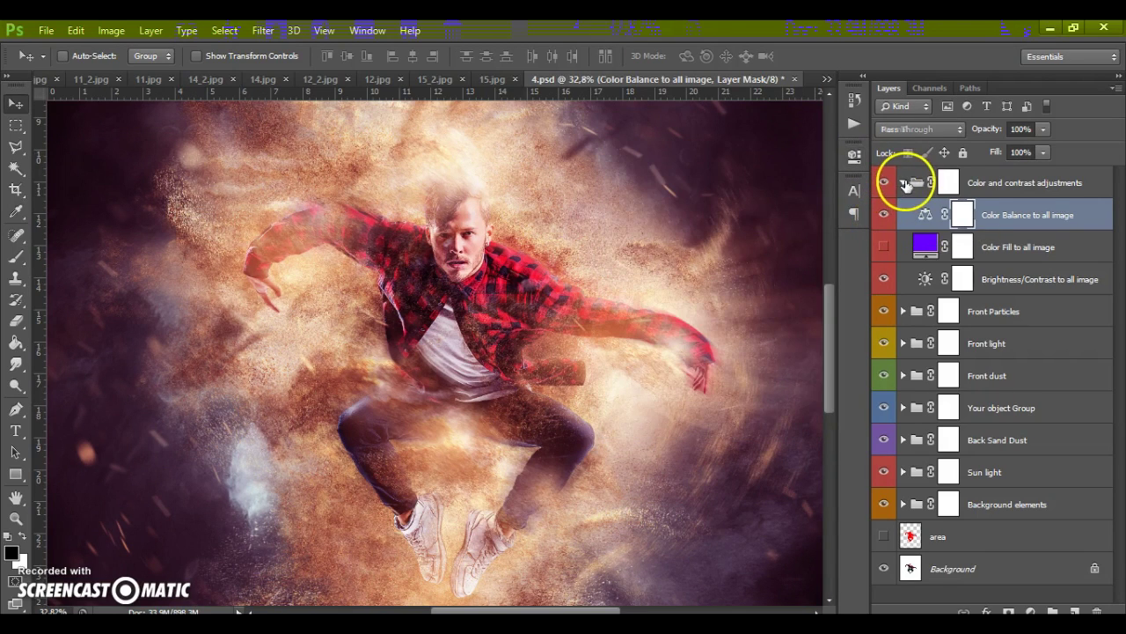
Turn the Front Particles group back on and nudge its particles slightly upward on the canvas
click(904, 183)
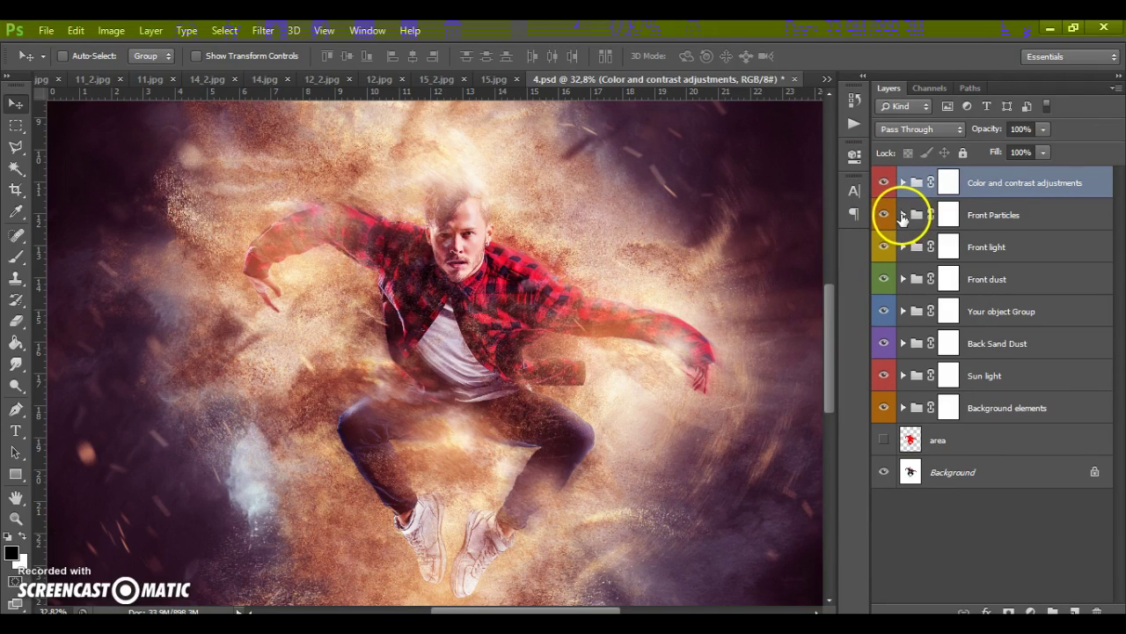
scroll(445, 284, down, 1)
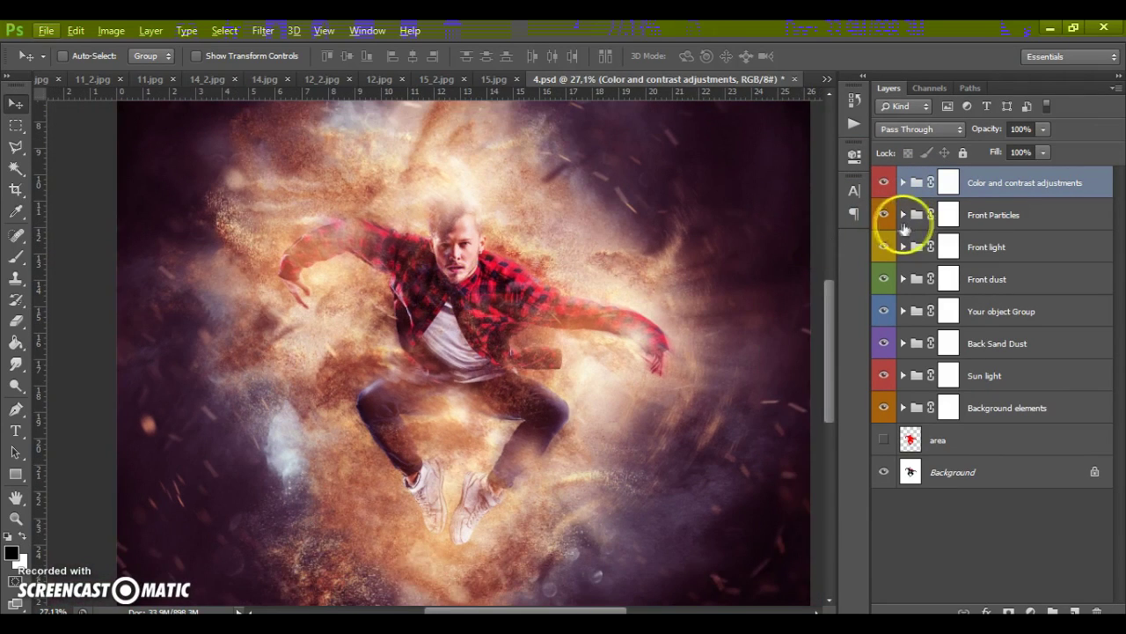
click(903, 215)
click(897, 218)
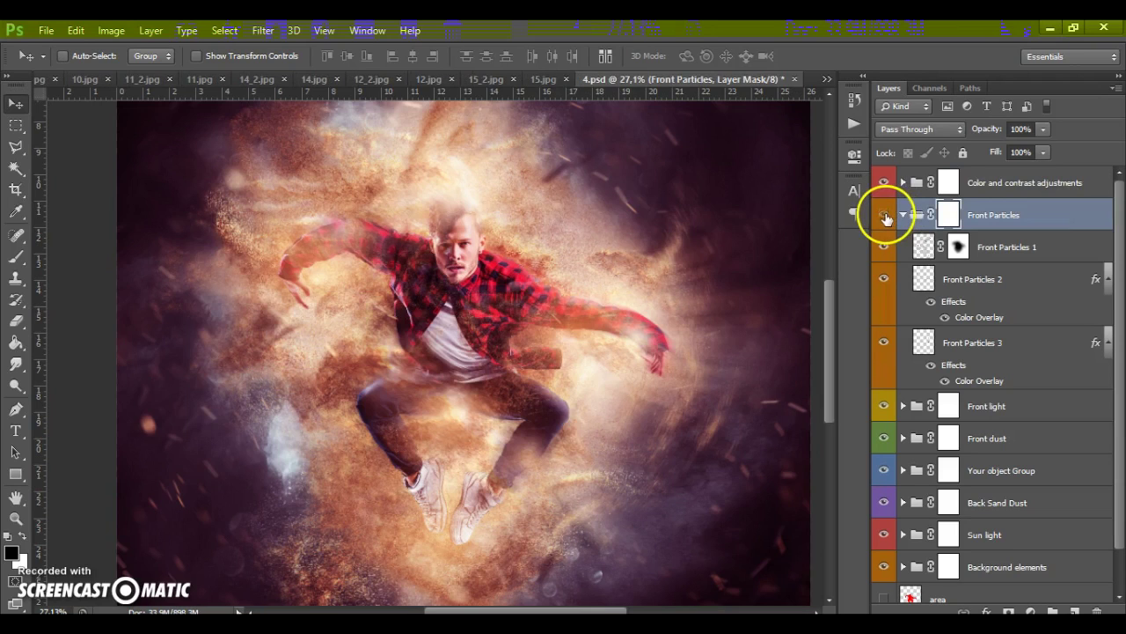
click(883, 215)
click(884, 216)
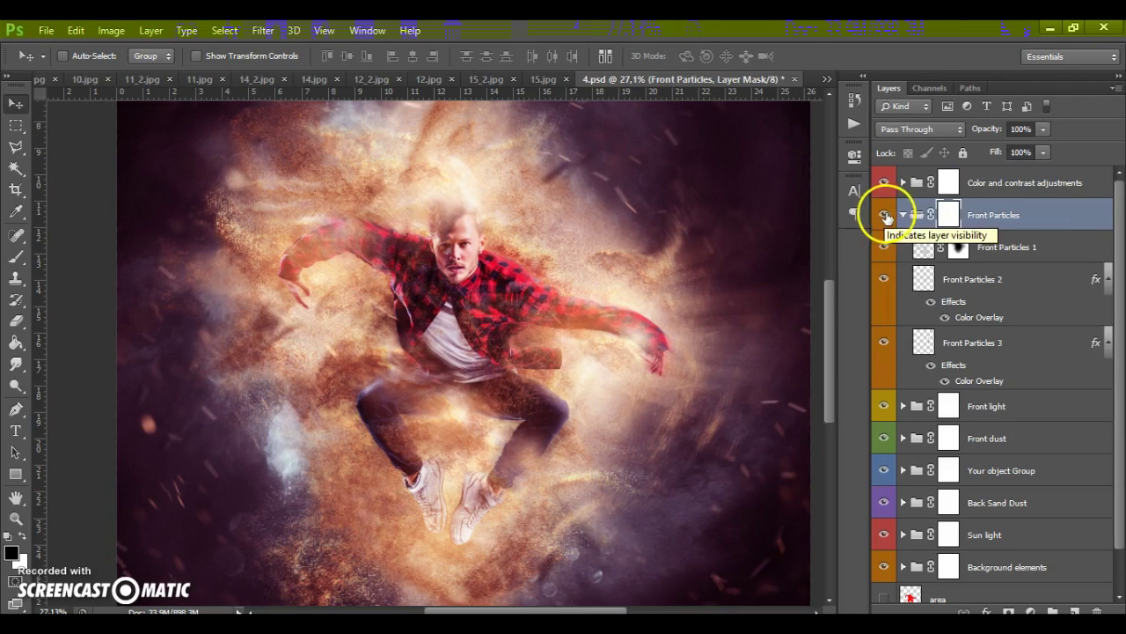
click(916, 215)
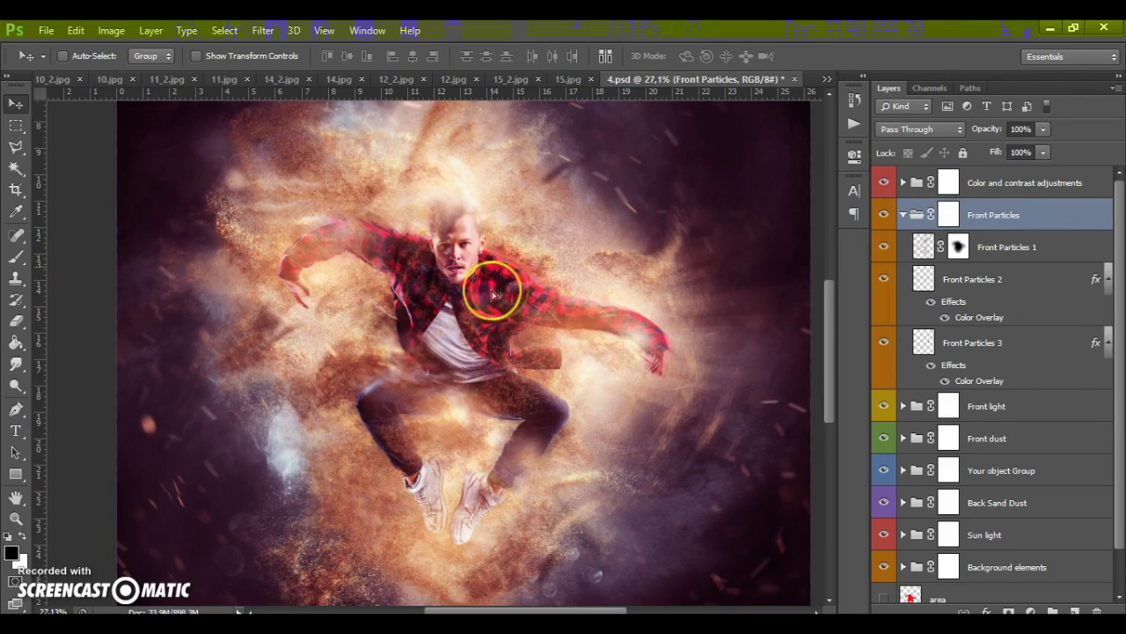
drag(496, 294, 484, 258)
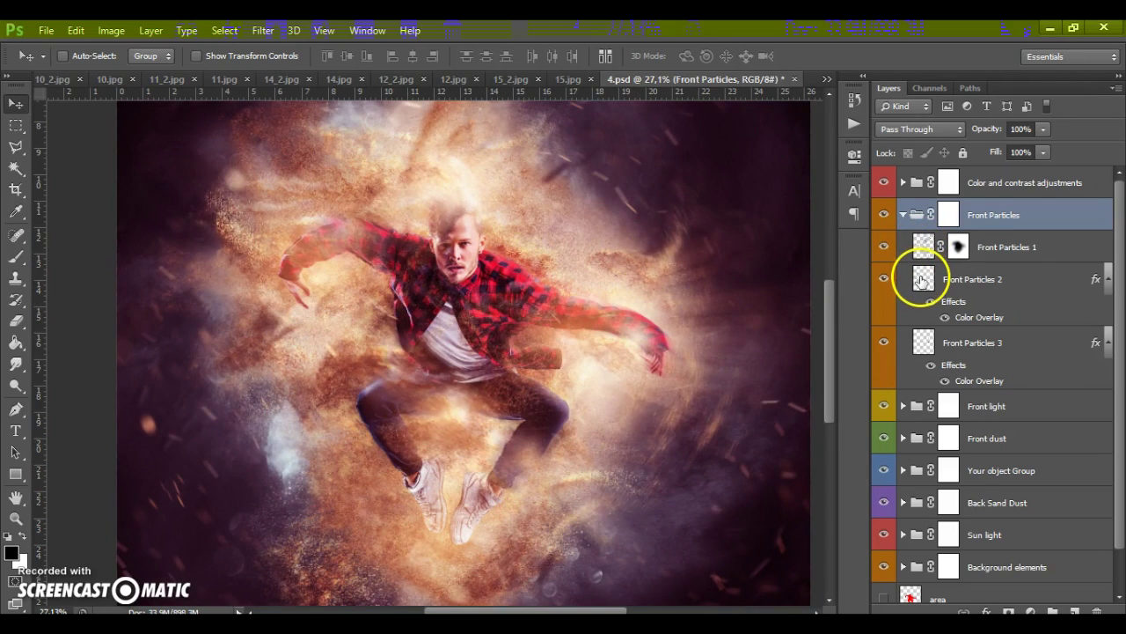
click(921, 279)
scroll(455, 341, up, 1)
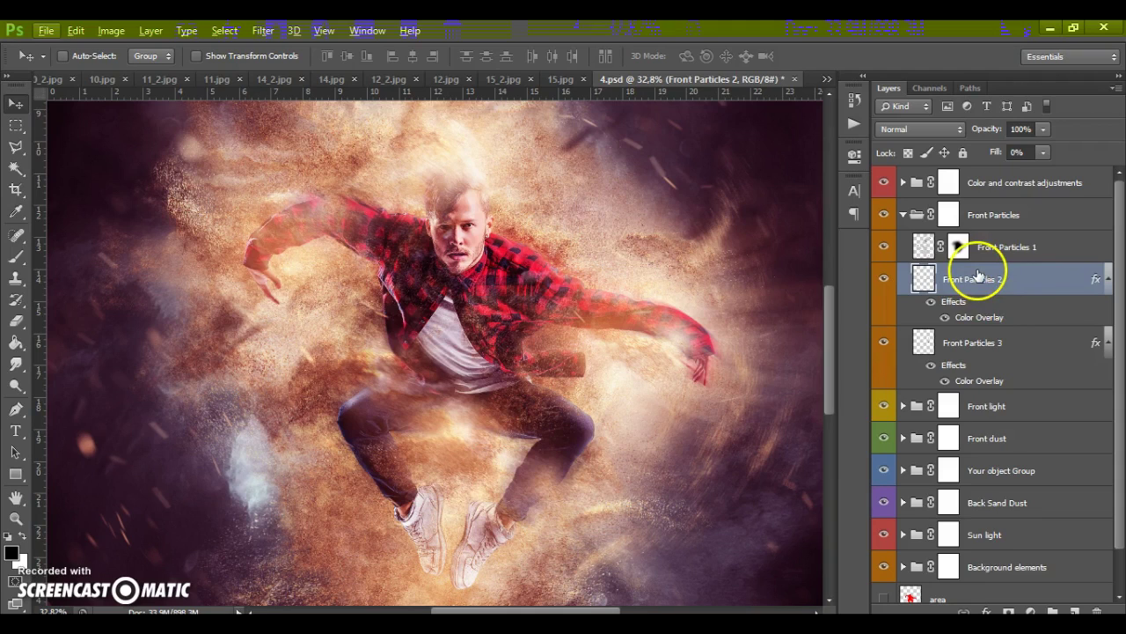
double_click(977, 319)
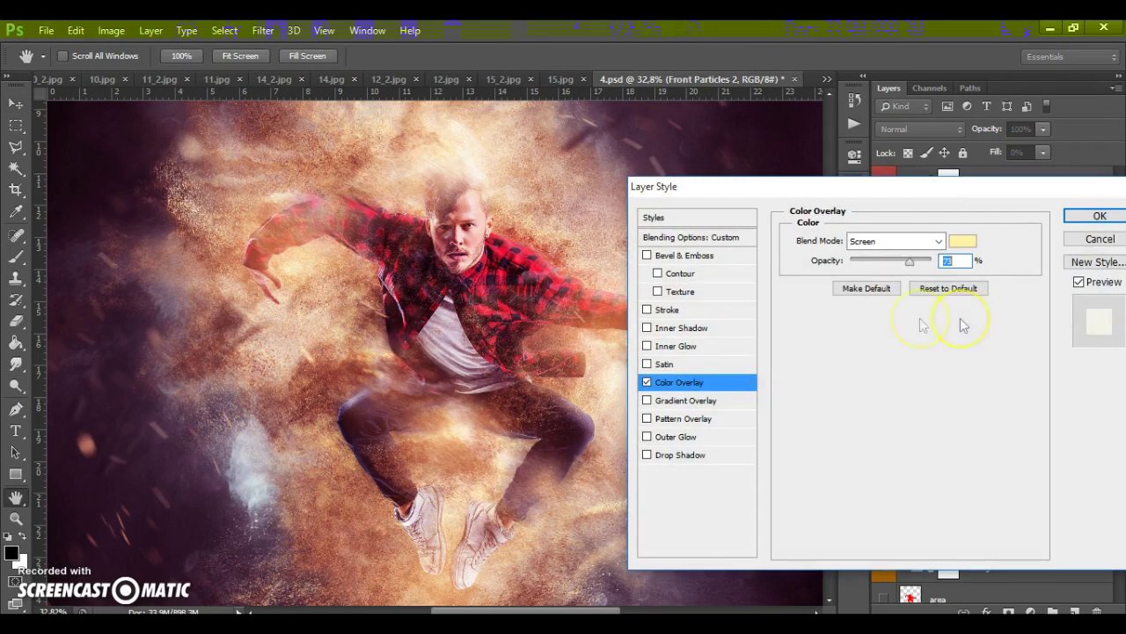
click(963, 242)
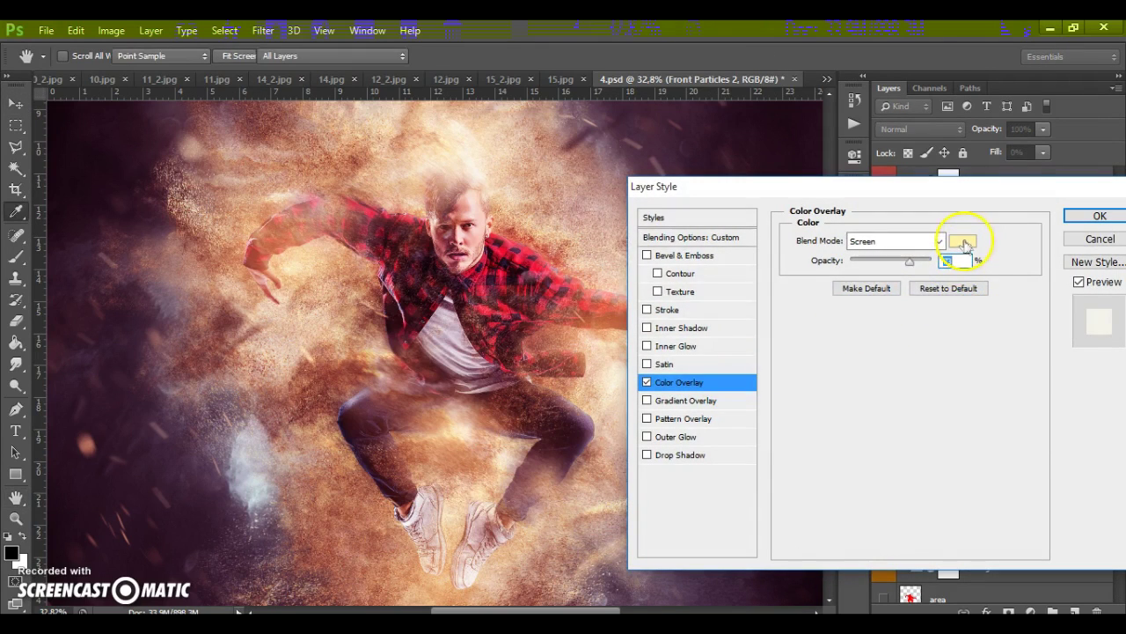
drag(847, 234, 856, 400)
click(1006, 231)
click(1082, 238)
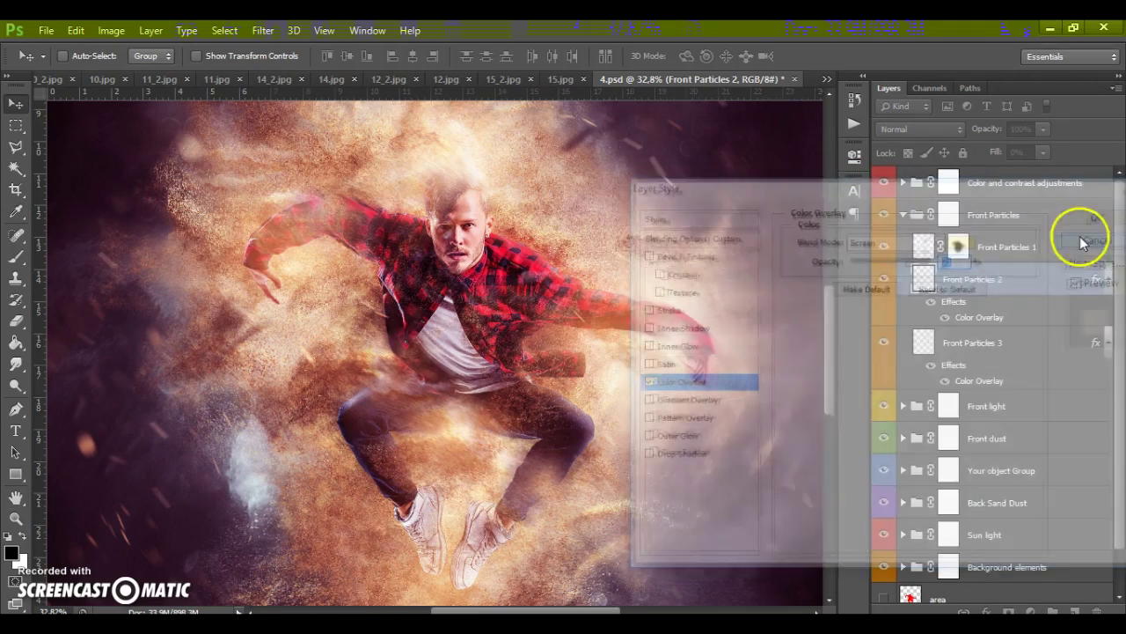
scroll(365, 211, down, 2)
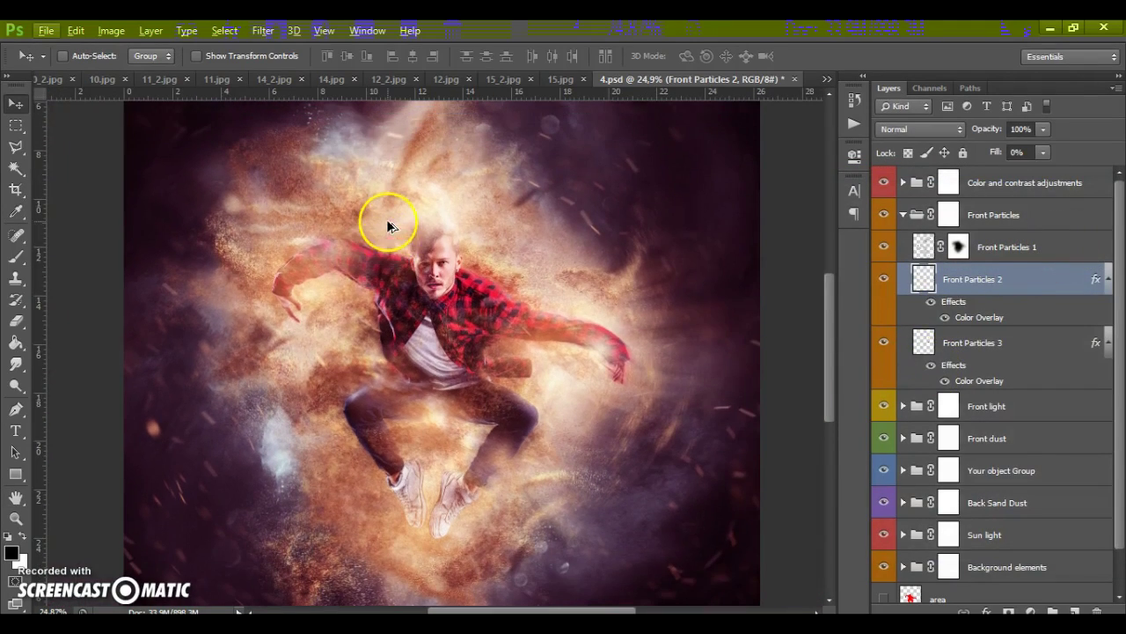
Change Front Particles 3's Color Overlay from orange to light cyan 6ef6ff
double_click(966, 381)
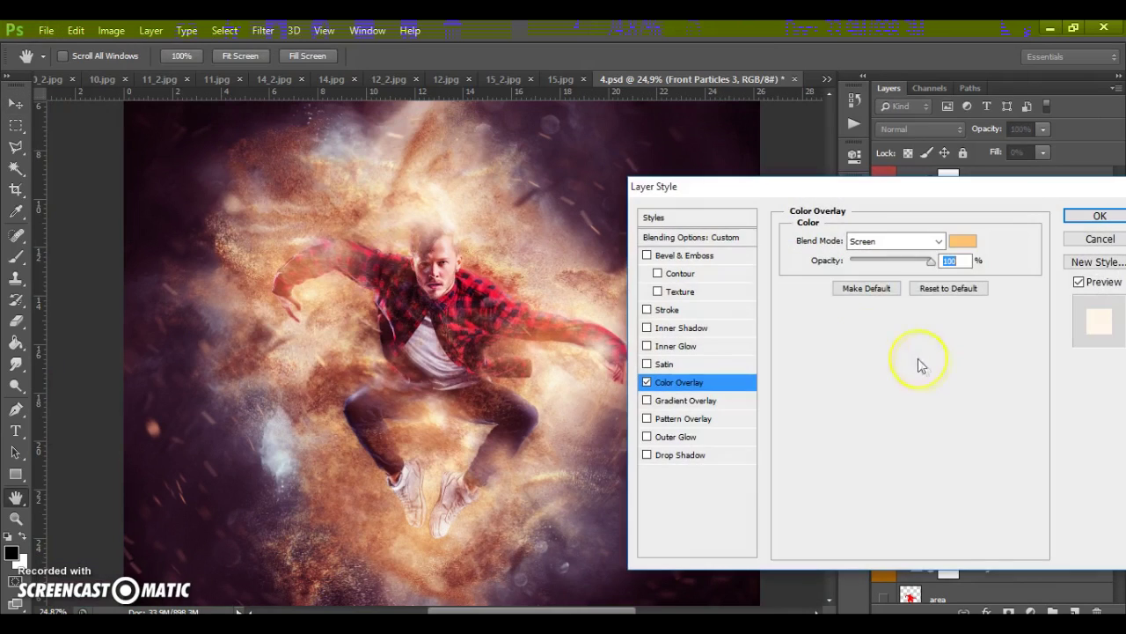
click(962, 241)
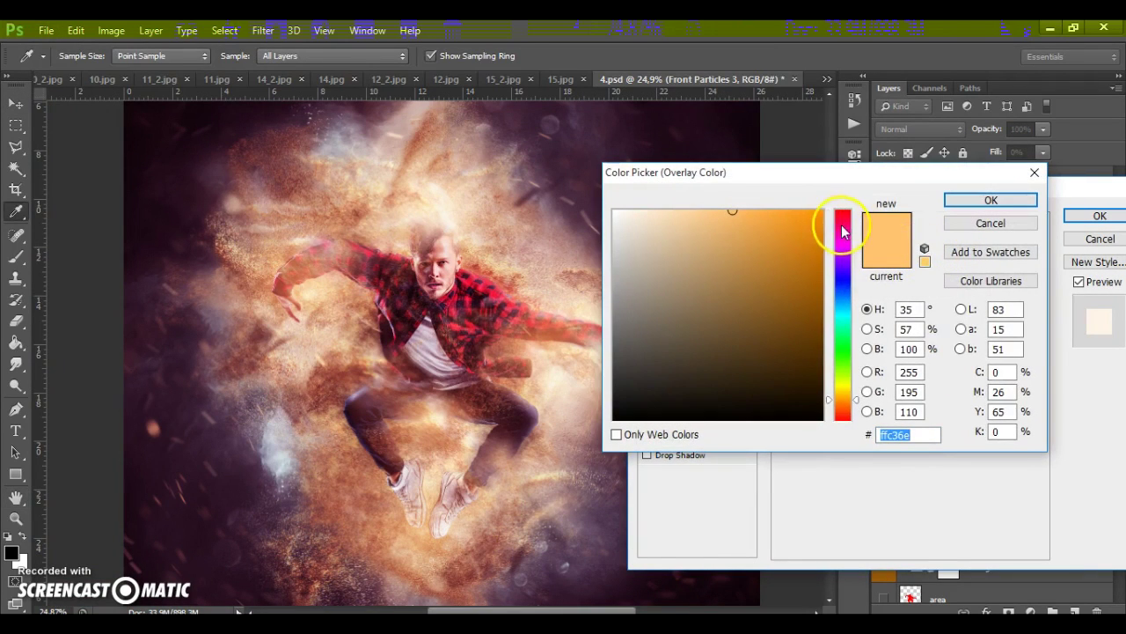
drag(843, 231, 843, 271)
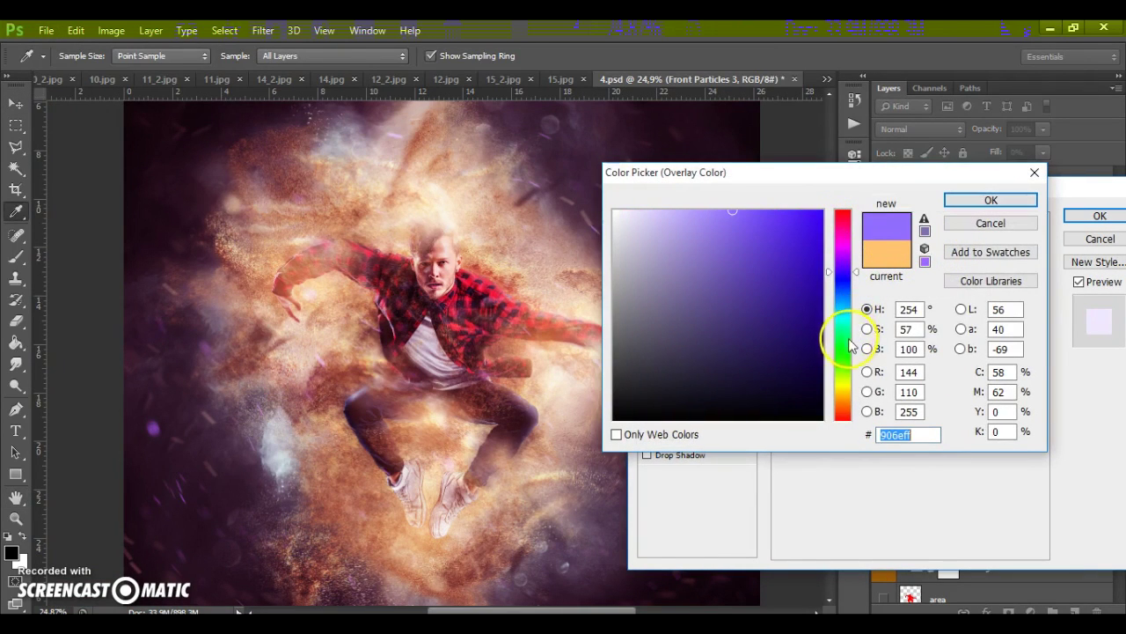
mouse_move(851, 347)
mouse_down()
mouse_move(842, 398)
mouse_move(837, 304)
mouse_move(847, 313)
mouse_up()
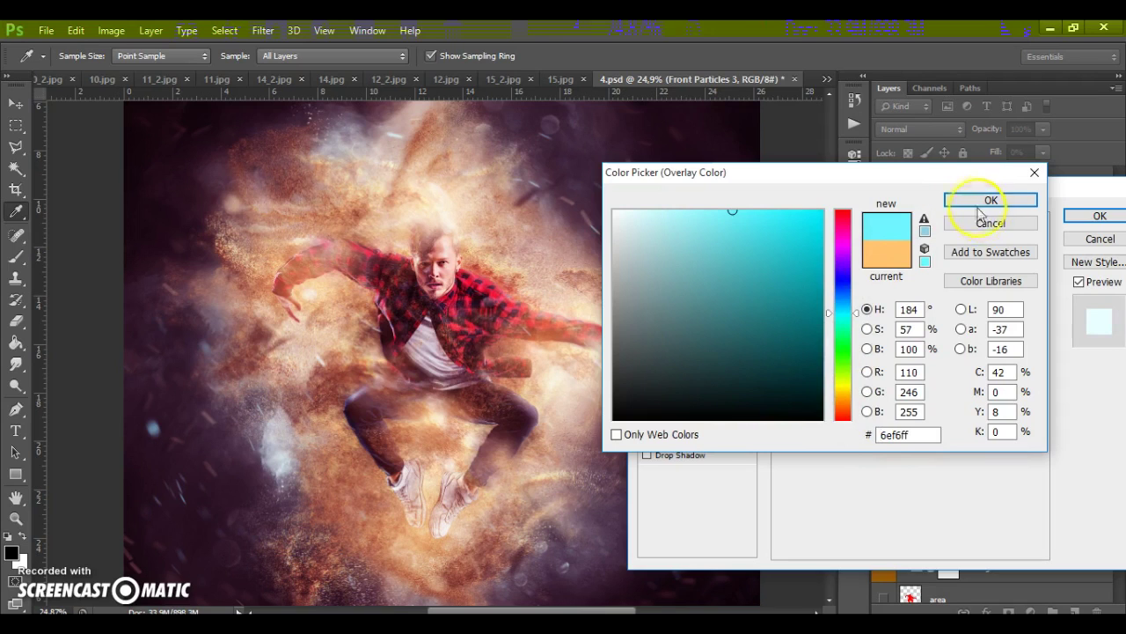
click(971, 208)
click(1099, 215)
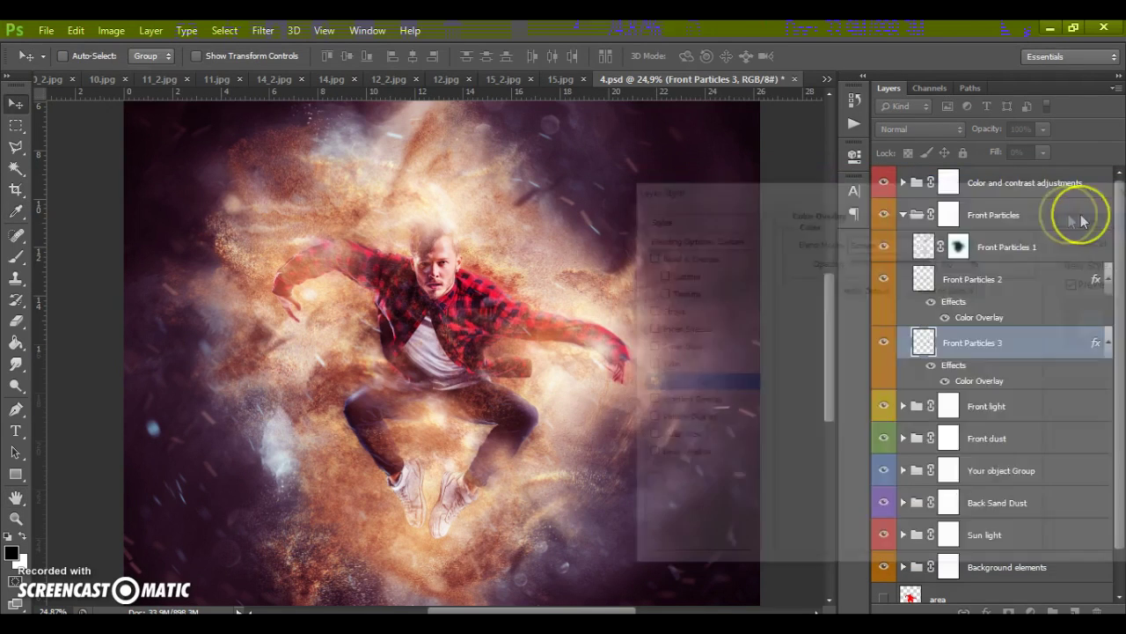
alt+scroll(384, 377, up, 1)
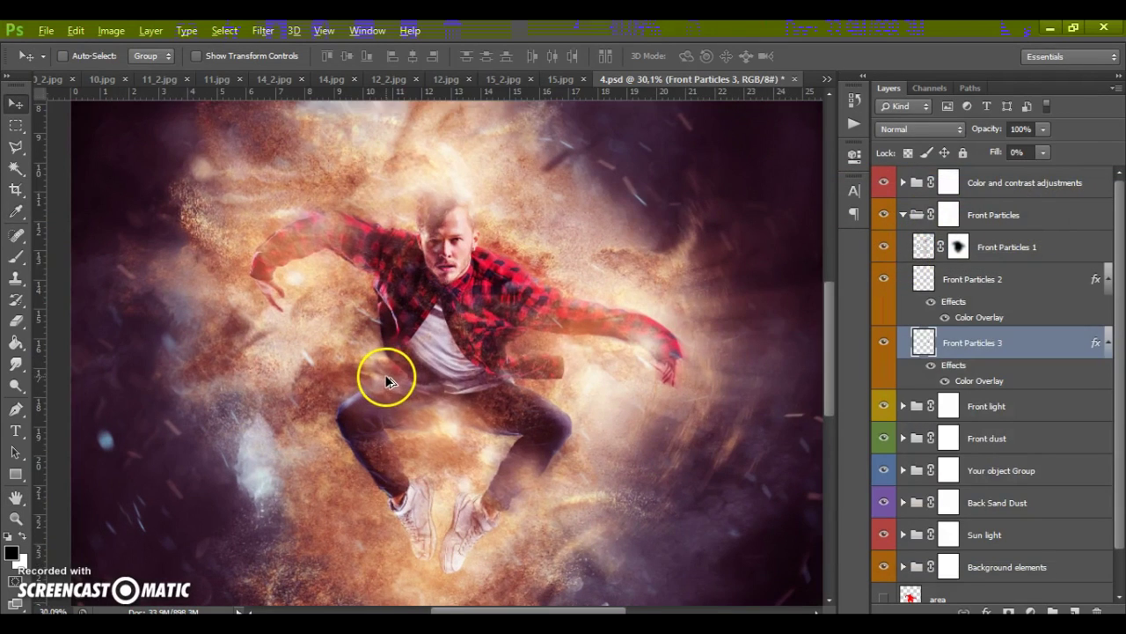
alt+scroll(427, 377, up, 1)
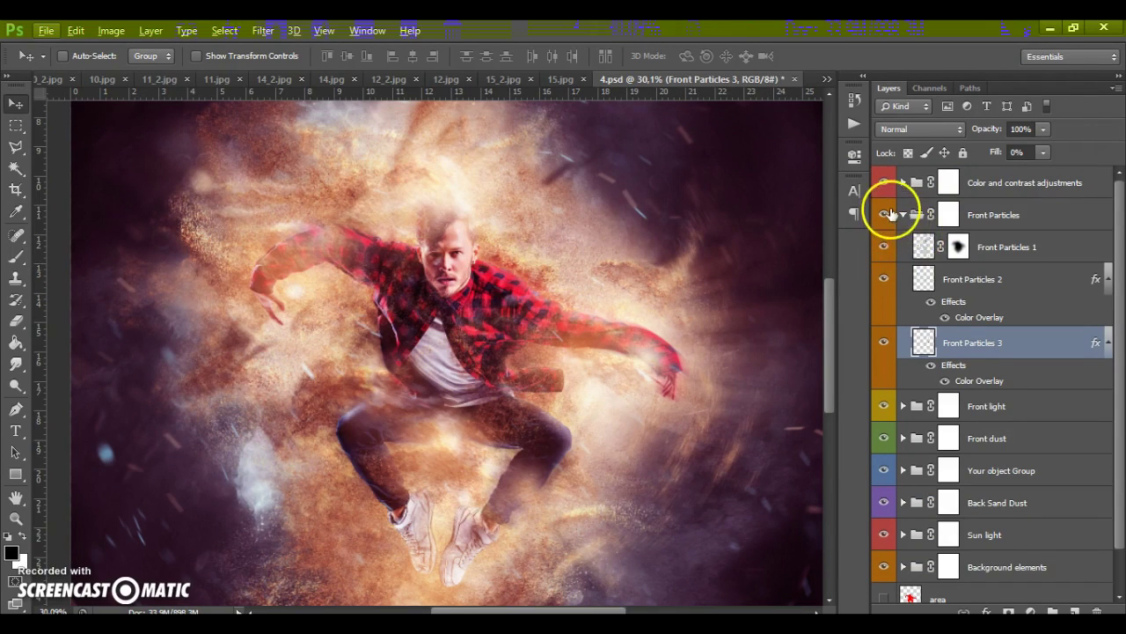
Target the Front Particles group mask and pick a small soft round brush
click(916, 216)
click(904, 216)
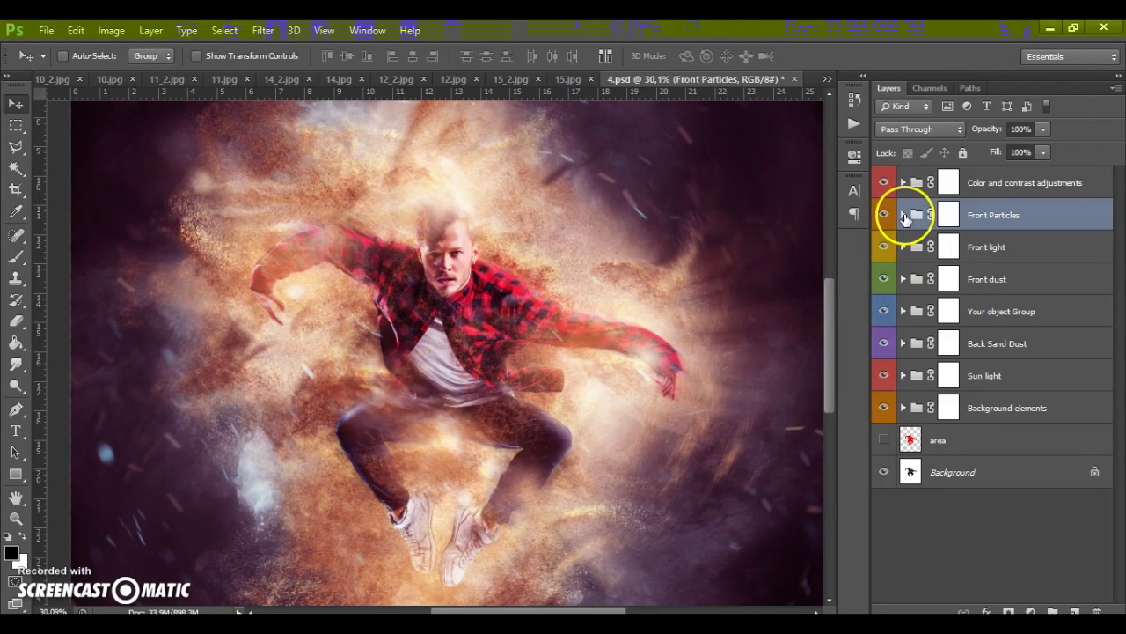
click(949, 217)
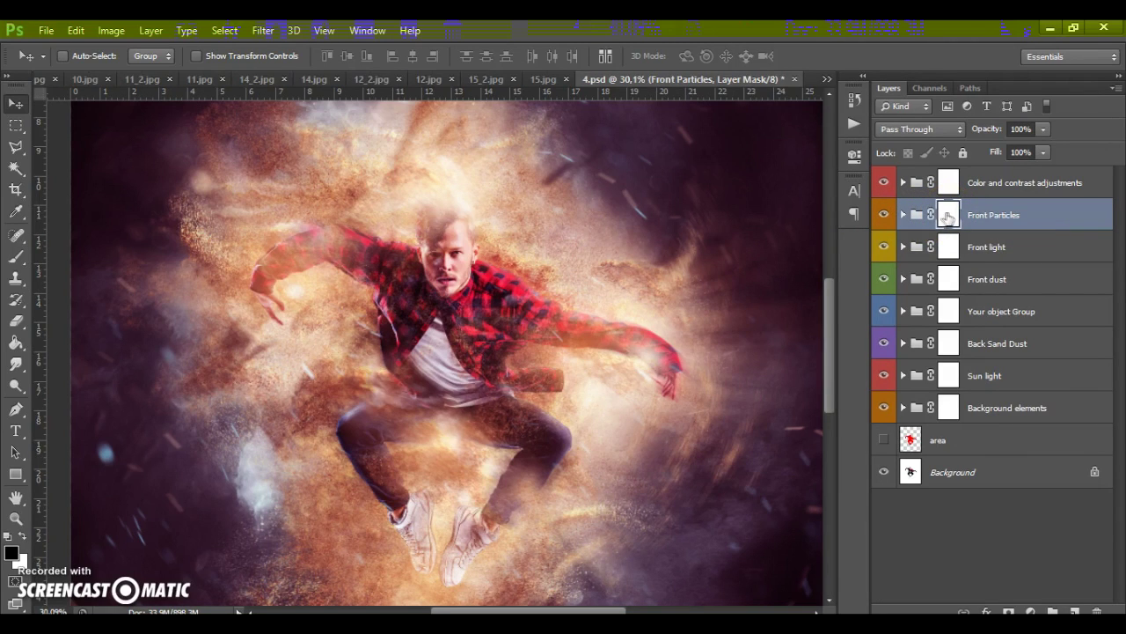
click(21, 260)
right_click(445, 319)
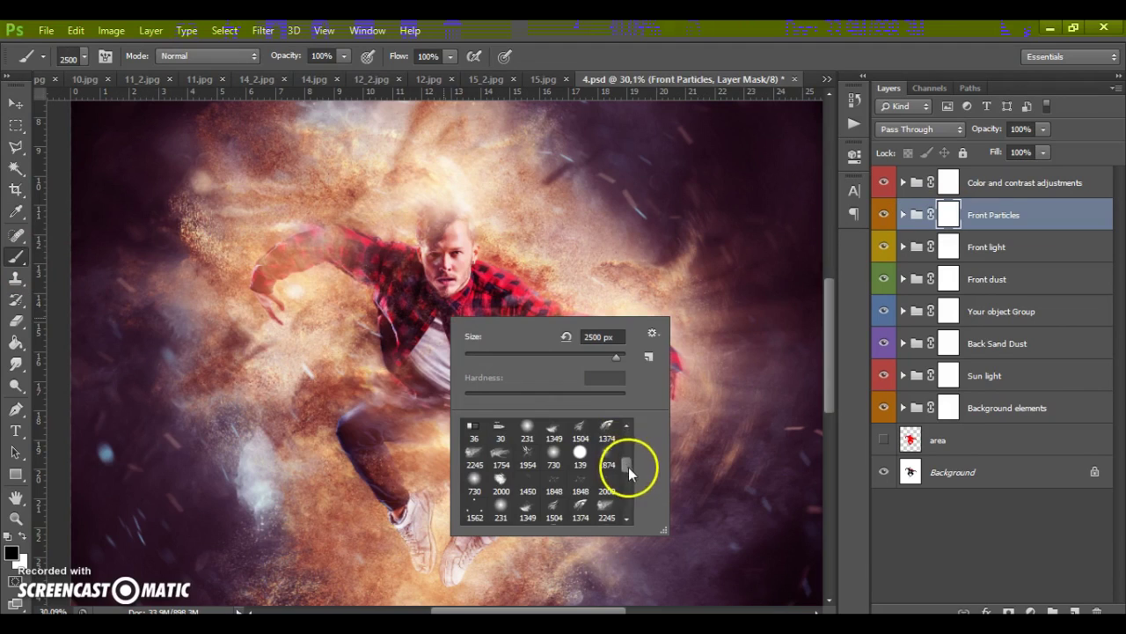
drag(629, 472, 624, 422)
double_click(582, 436)
right_click(455, 334)
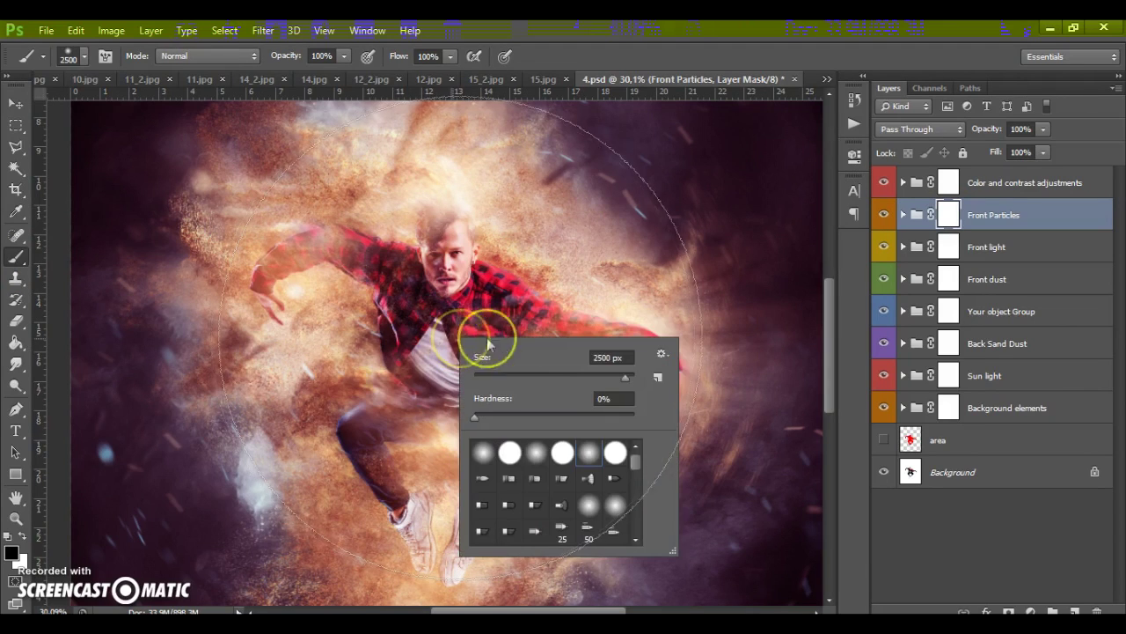
click(583, 374)
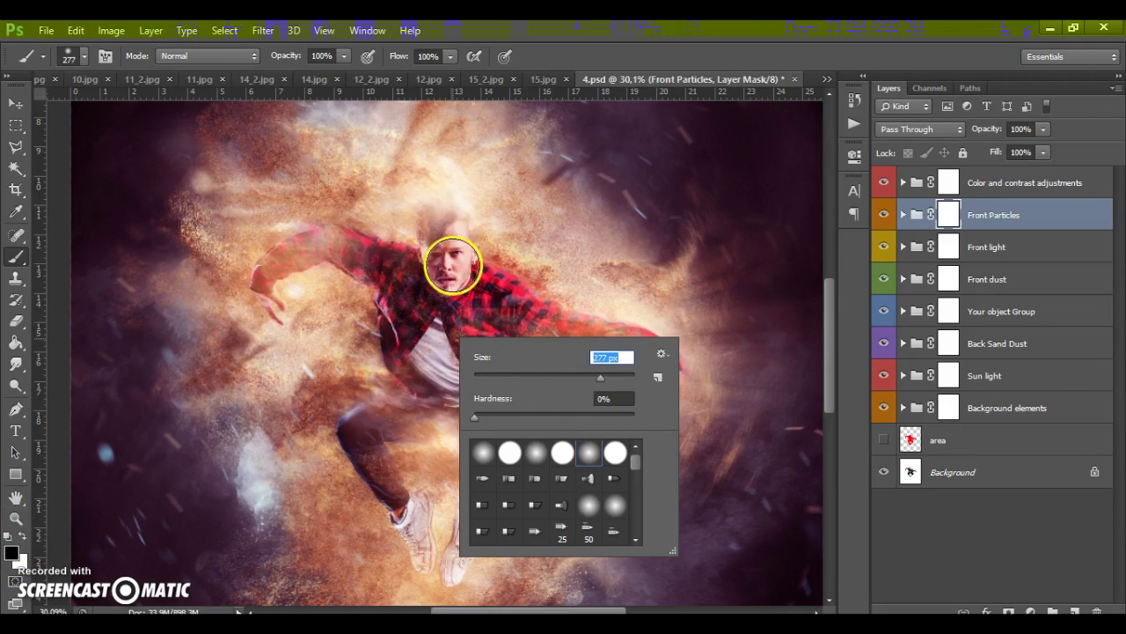
Mask out particles over the face, left arm and lower left, then restore a few lower-left specks
click(440, 266)
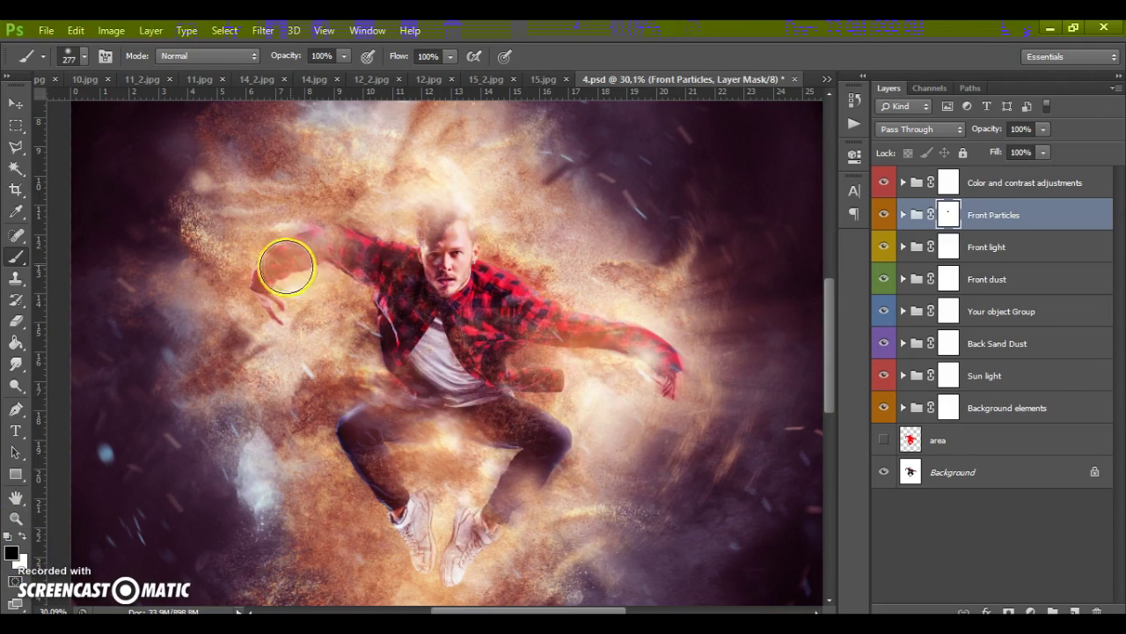
click(198, 188)
mouse_move(145, 427)
mouse_down()
mouse_move(120, 534)
mouse_move(170, 523)
mouse_move(164, 334)
mouse_move(153, 360)
mouse_move(188, 450)
mouse_move(244, 442)
mouse_move(176, 603)
mouse_move(96, 584)
mouse_move(134, 424)
mouse_up()
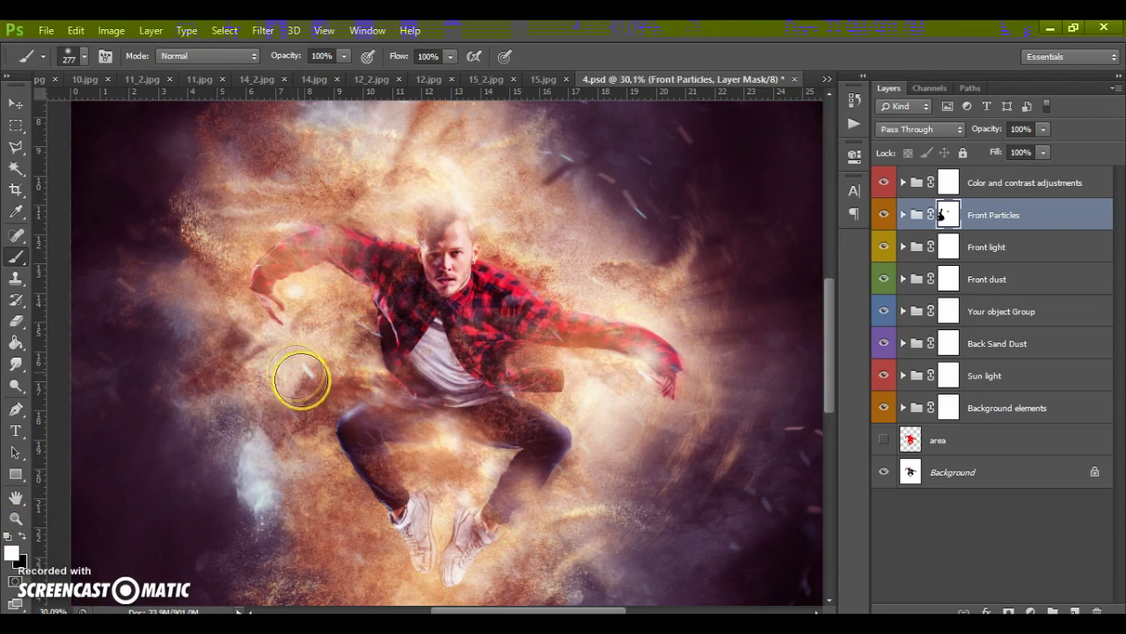
mouse_move(302, 377)
mouse_down()
mouse_move(185, 382)
mouse_move(158, 344)
mouse_move(177, 470)
mouse_move(132, 342)
mouse_move(135, 483)
mouse_move(168, 433)
mouse_move(218, 508)
mouse_move(250, 530)
mouse_move(194, 512)
mouse_move(143, 466)
mouse_move(167, 586)
mouse_move(98, 499)
mouse_move(95, 540)
mouse_move(124, 591)
mouse_move(110, 576)
mouse_move(268, 577)
mouse_move(193, 454)
mouse_move(303, 546)
mouse_move(209, 426)
mouse_move(179, 367)
mouse_move(160, 422)
mouse_move(129, 411)
mouse_move(120, 297)
mouse_move(93, 319)
mouse_move(85, 264)
mouse_move(122, 233)
mouse_move(155, 222)
mouse_move(177, 349)
mouse_up()
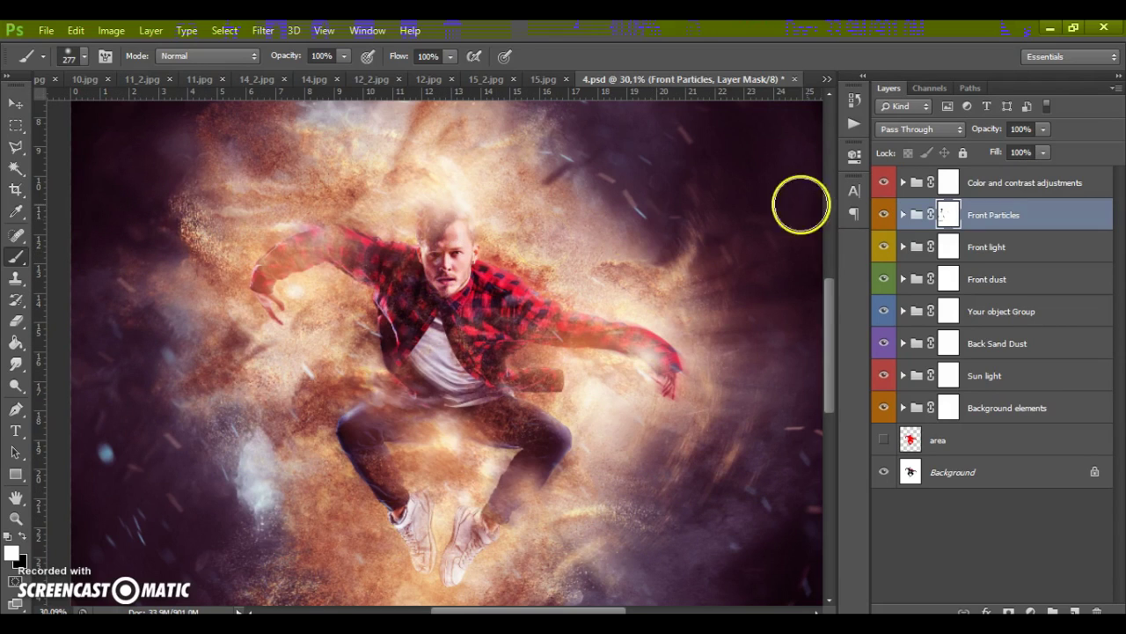
scroll(419, 332, down, 1)
scroll(419, 332, up, 2)
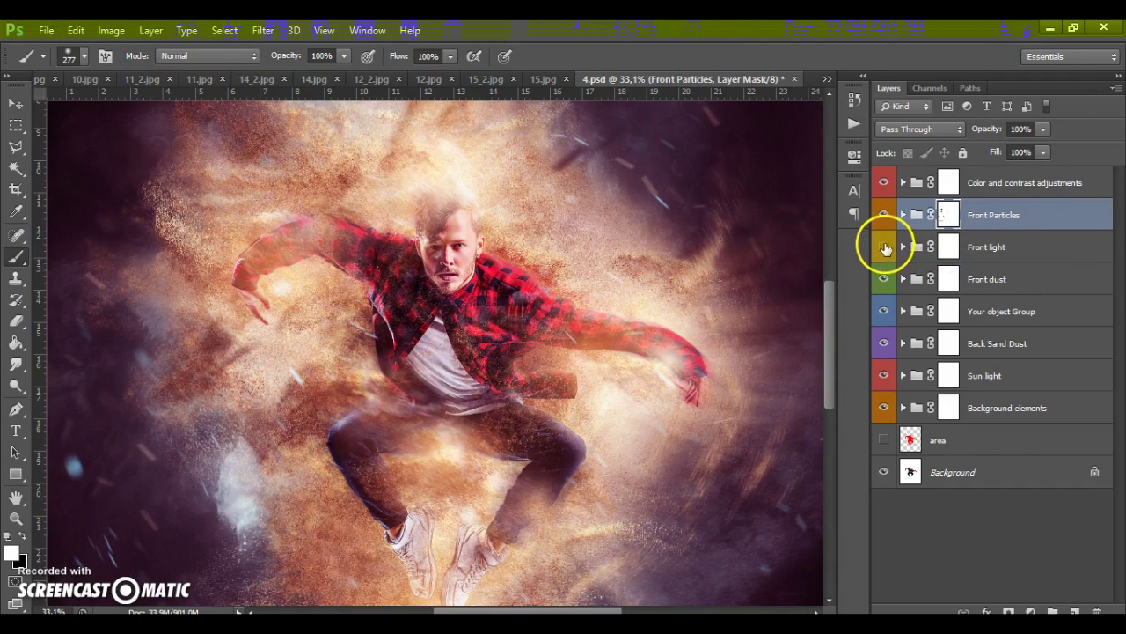
Toggle the Front light glow and expand its group to inspect the Front light effect fill
click(884, 248)
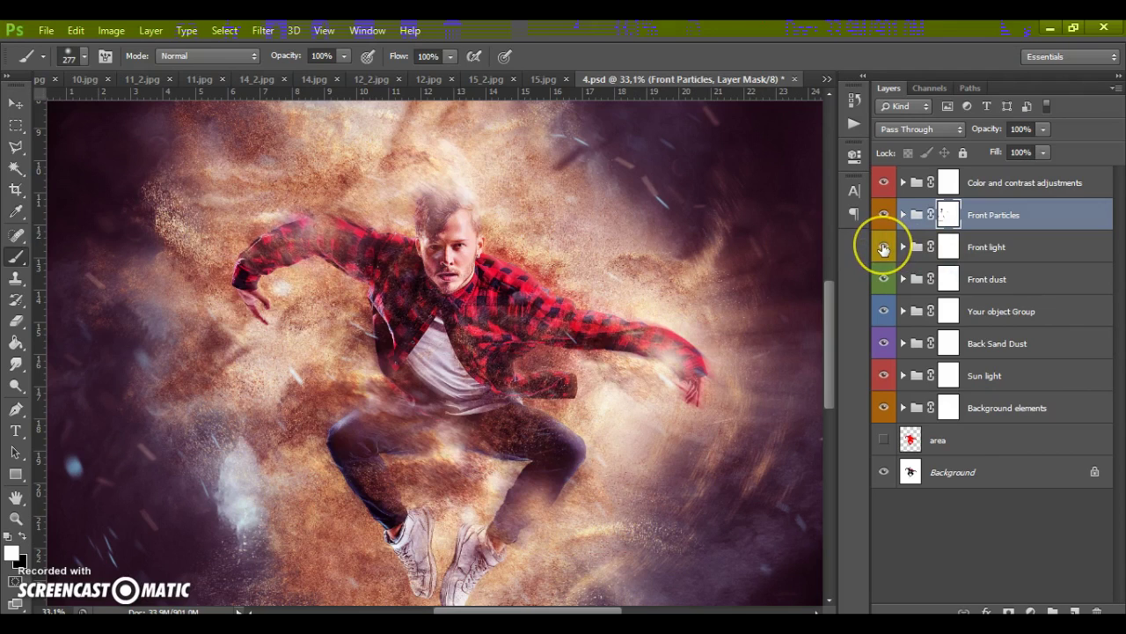
click(884, 249)
click(902, 248)
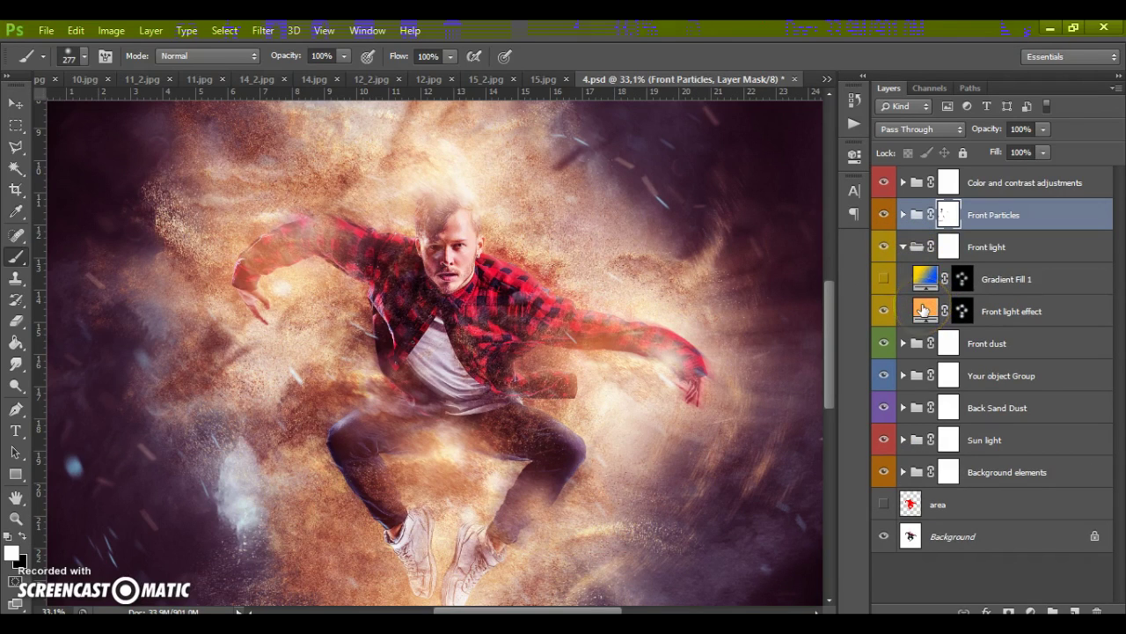
double_click(923, 311)
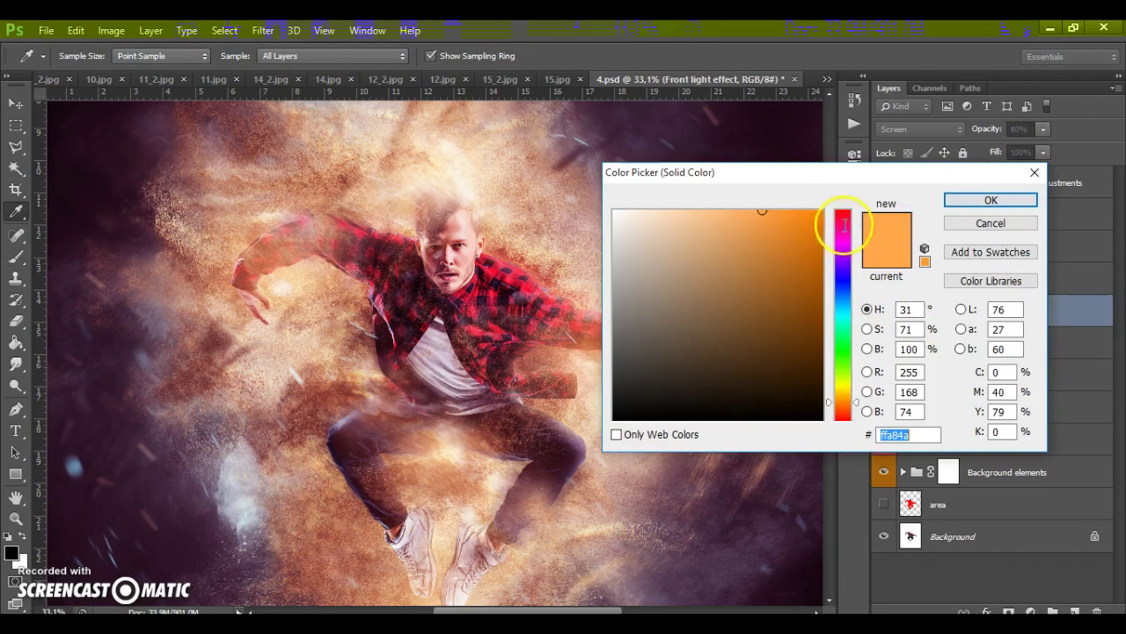
click(961, 226)
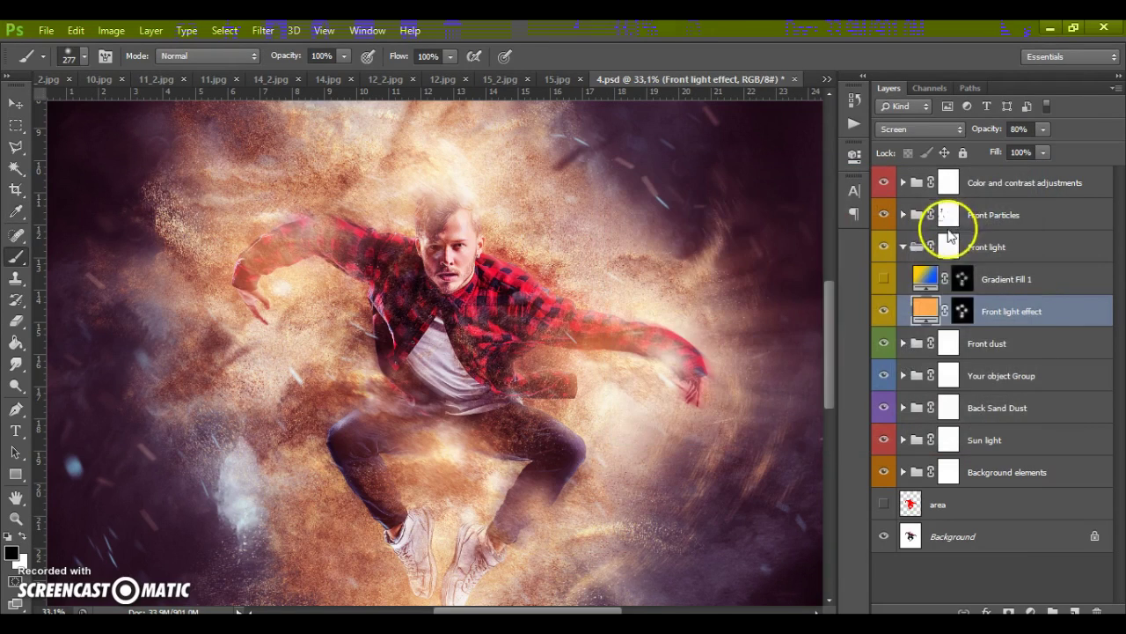
Set the Front light effect fill to blue 0096ff, then hide it and show Gradient Fill 1
double_click(924, 311)
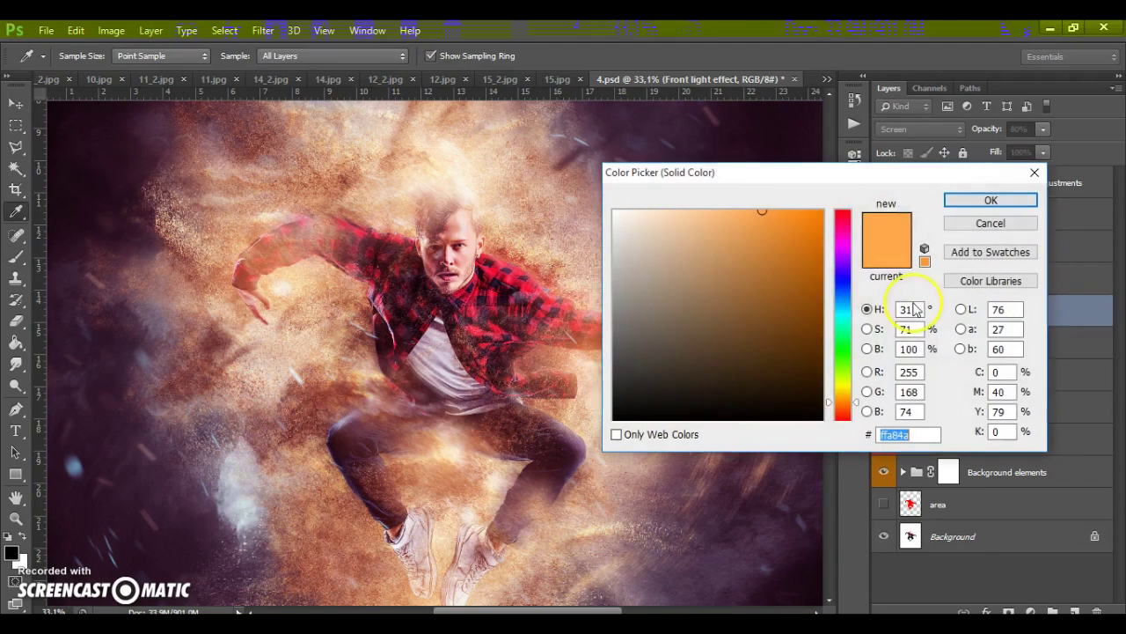
drag(837, 220, 833, 293)
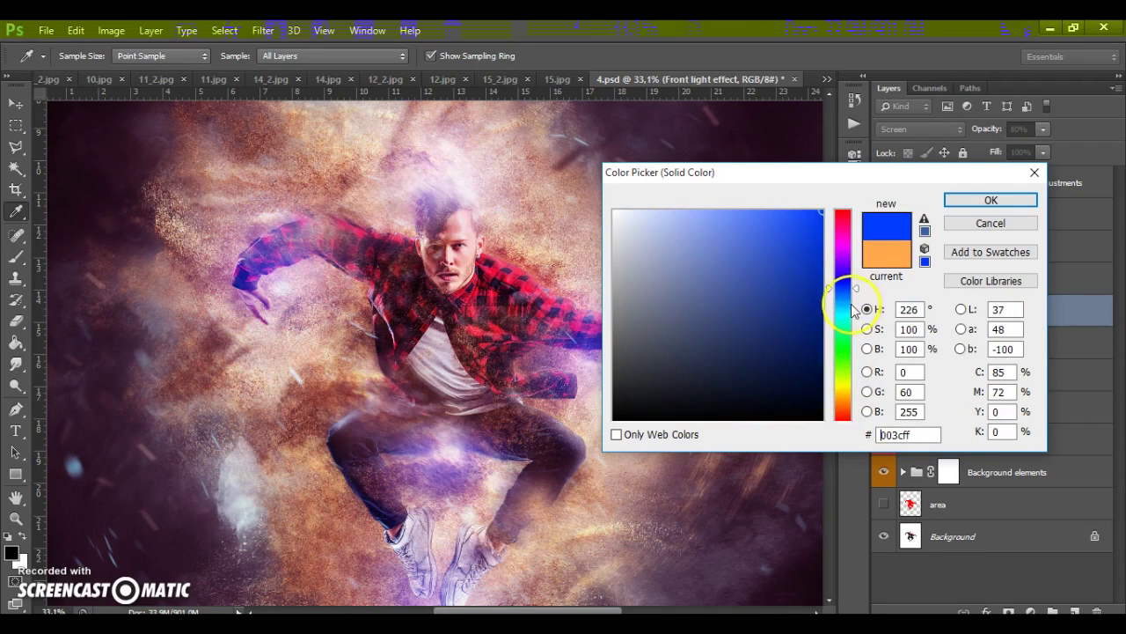
click(849, 302)
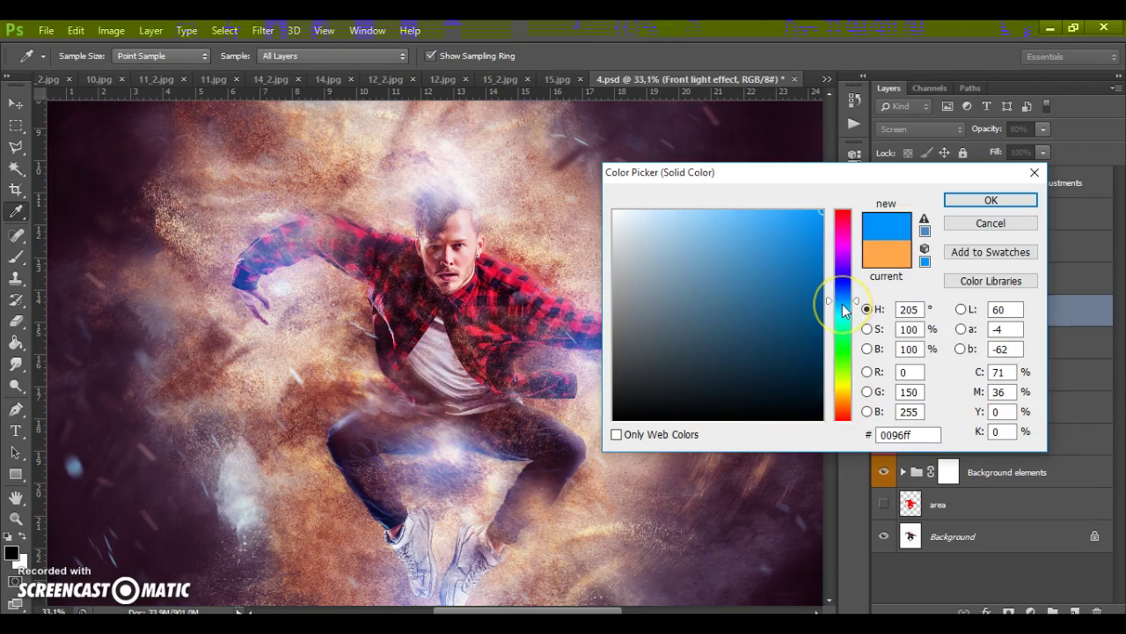
click(948, 203)
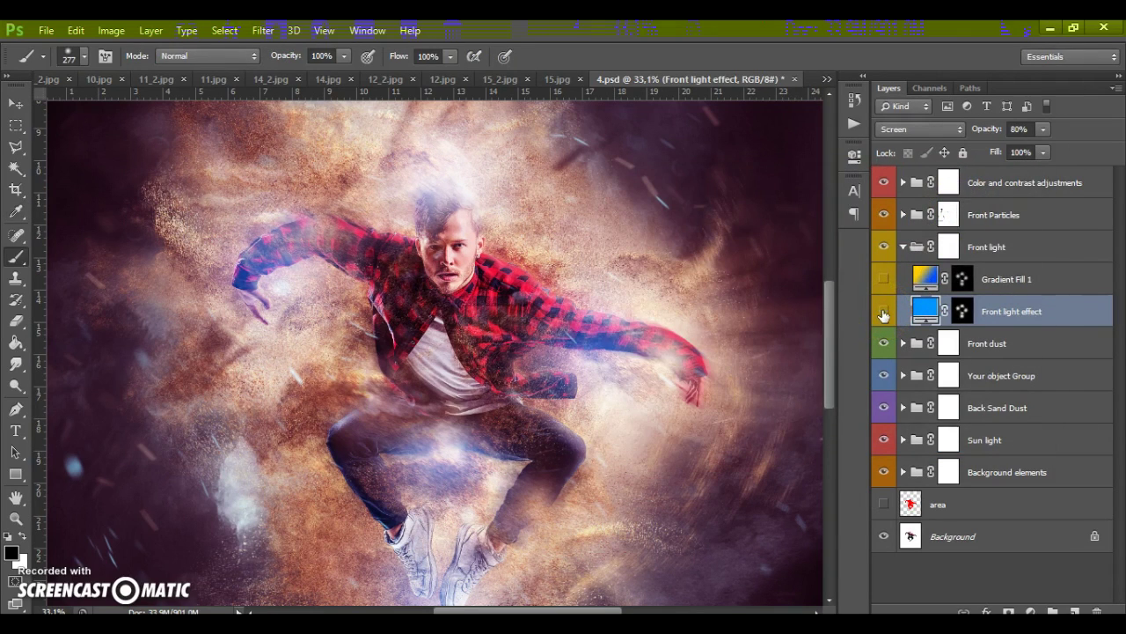
click(883, 312)
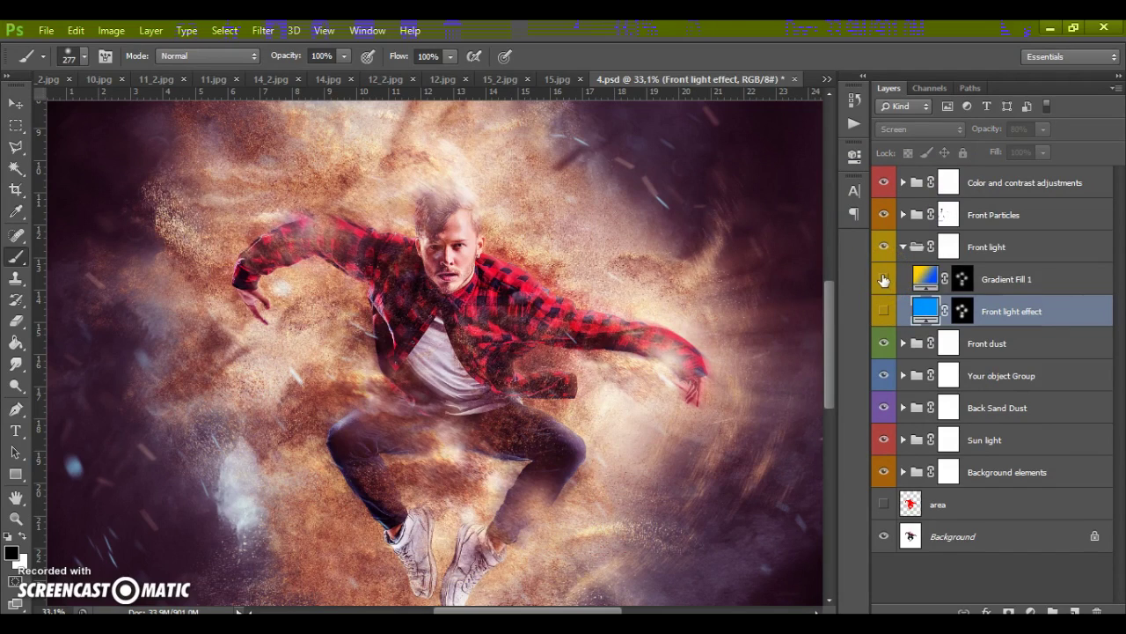
click(884, 279)
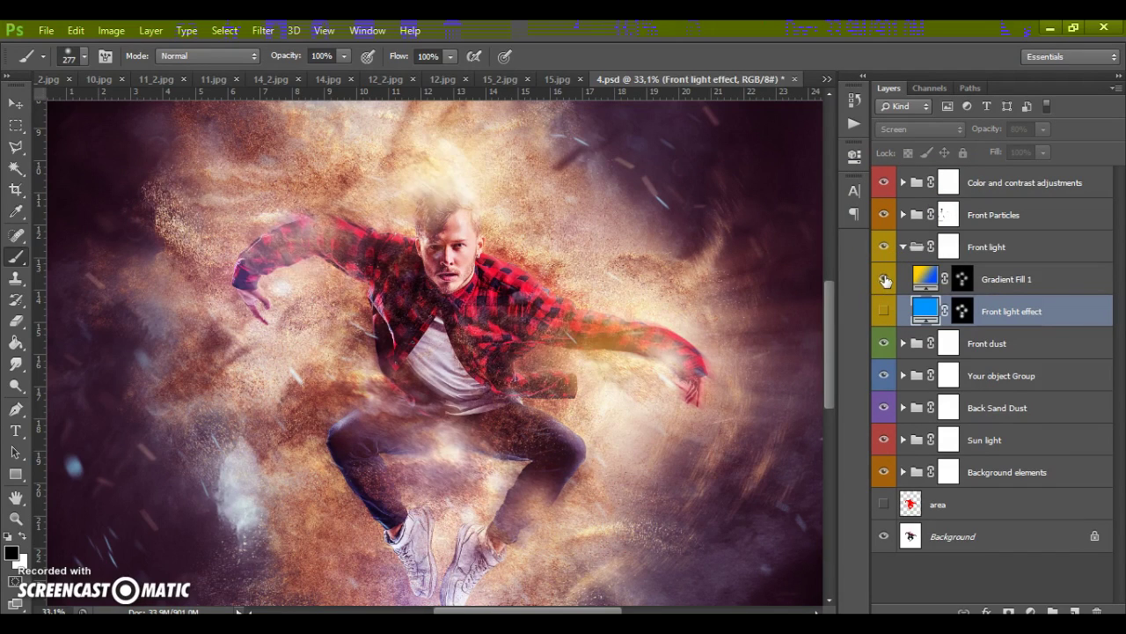
Change Gradient Fill 1's left stop to red, making the gradient run red to blue
click(933, 277)
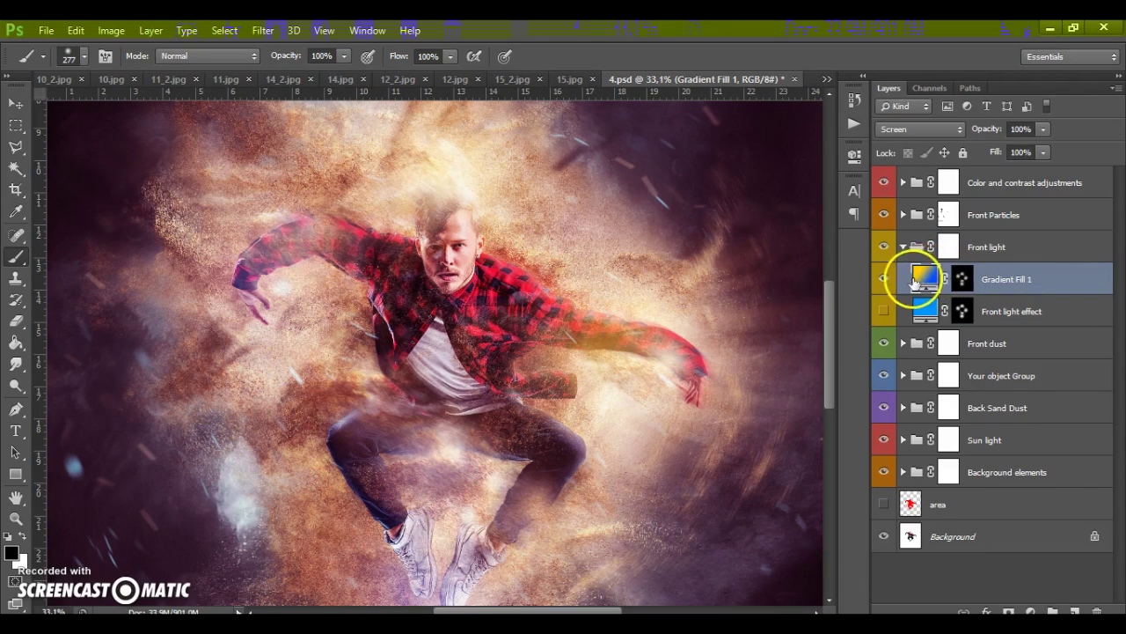
double_click(925, 280)
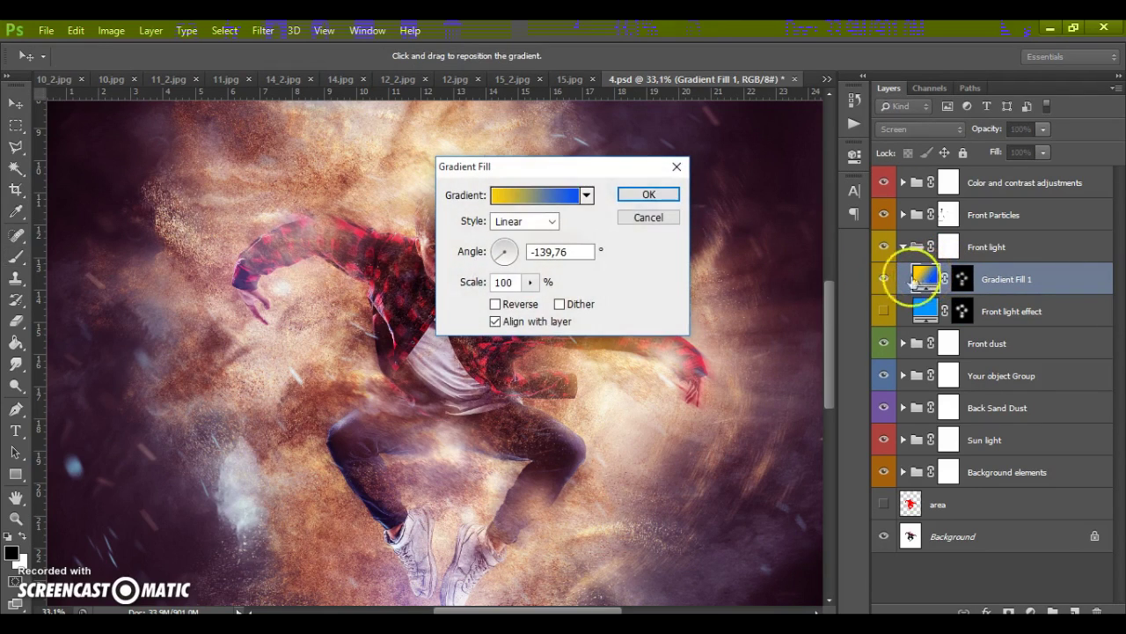
drag(589, 170, 774, 138)
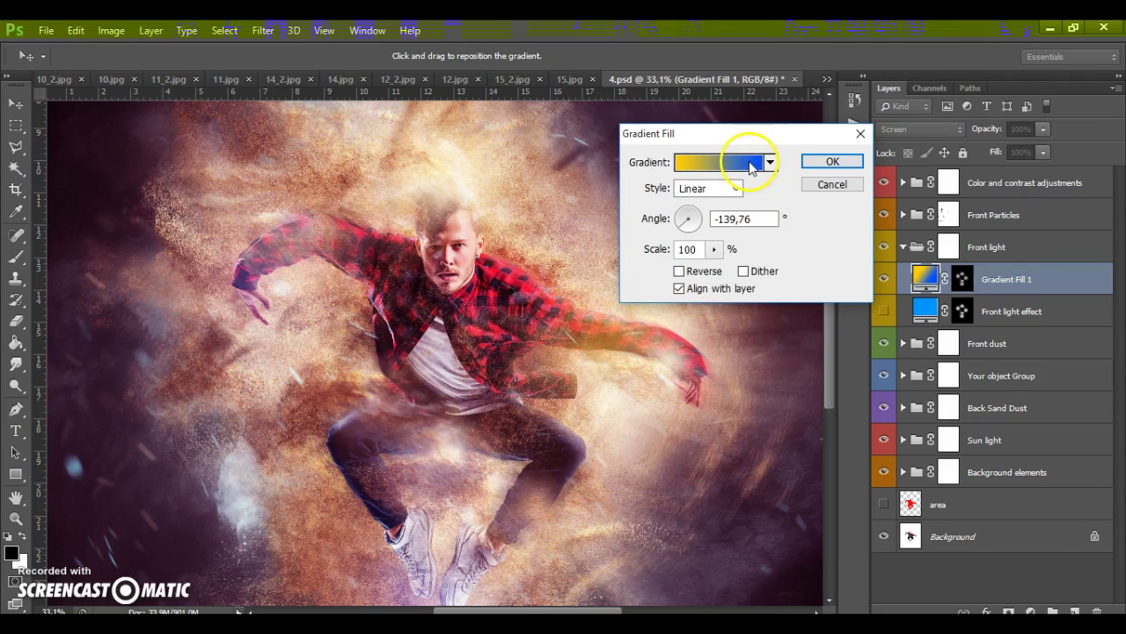
click(722, 162)
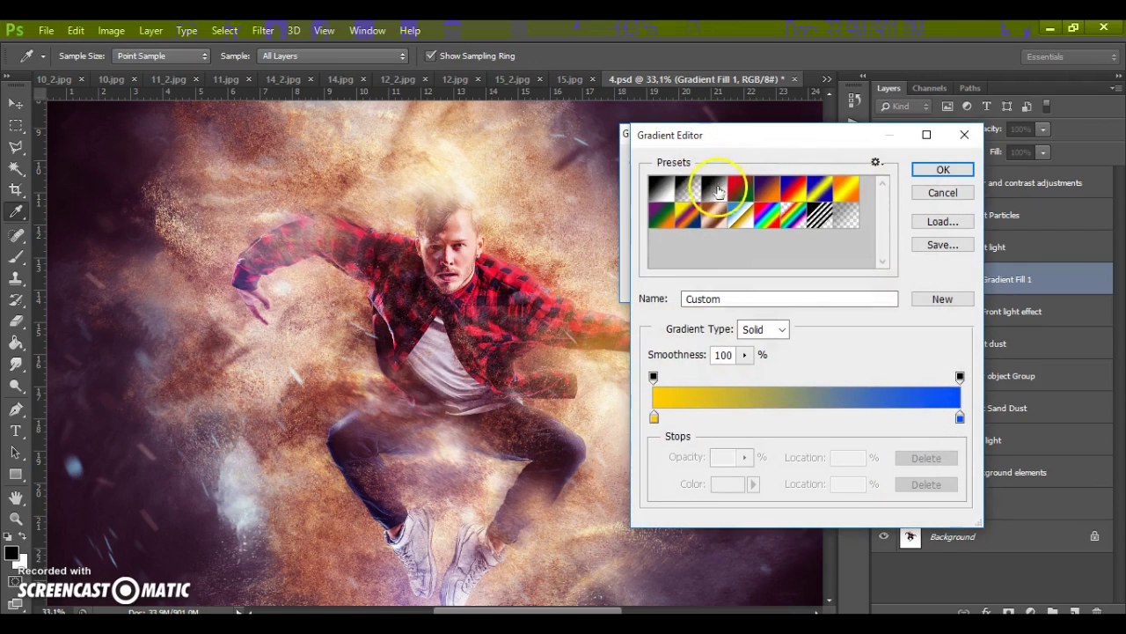
double_click(654, 417)
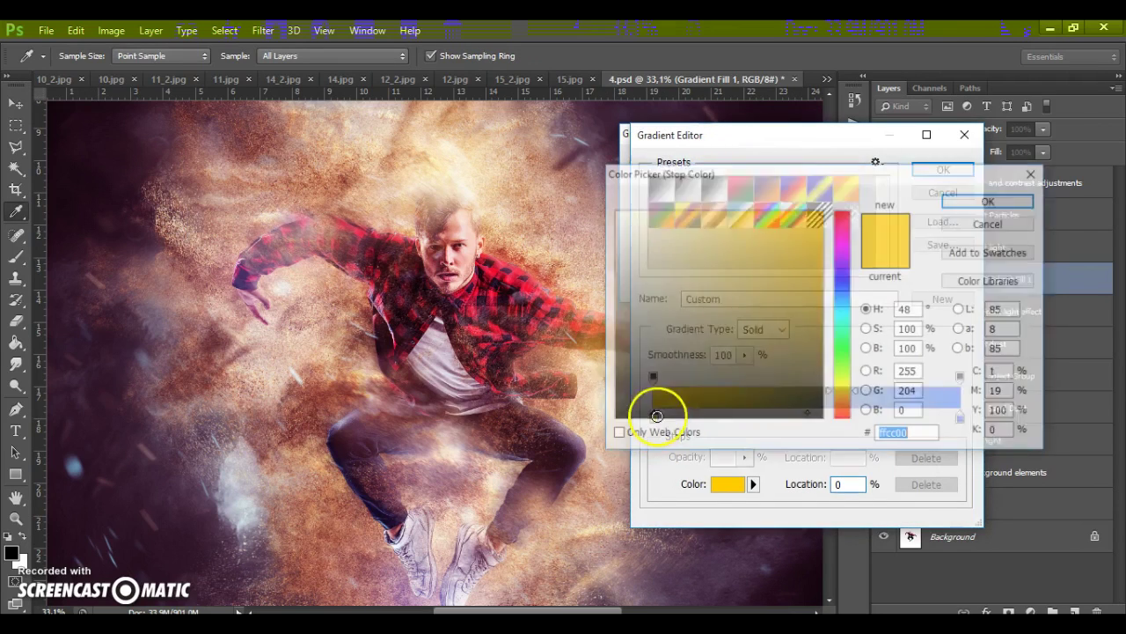
drag(850, 237, 842, 420)
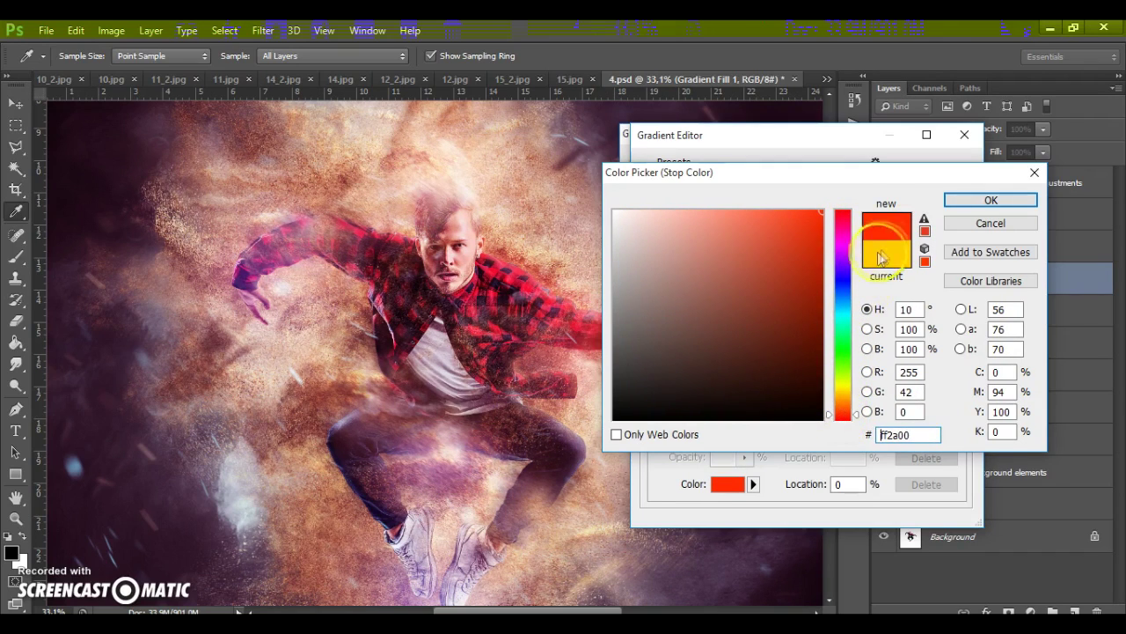
click(959, 200)
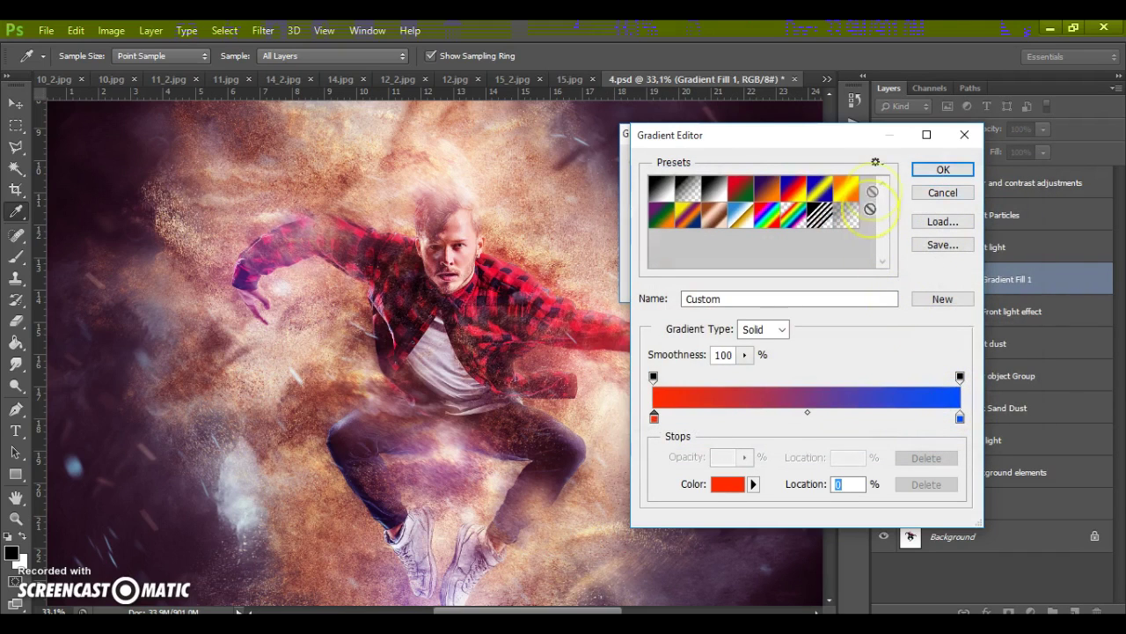
click(939, 170)
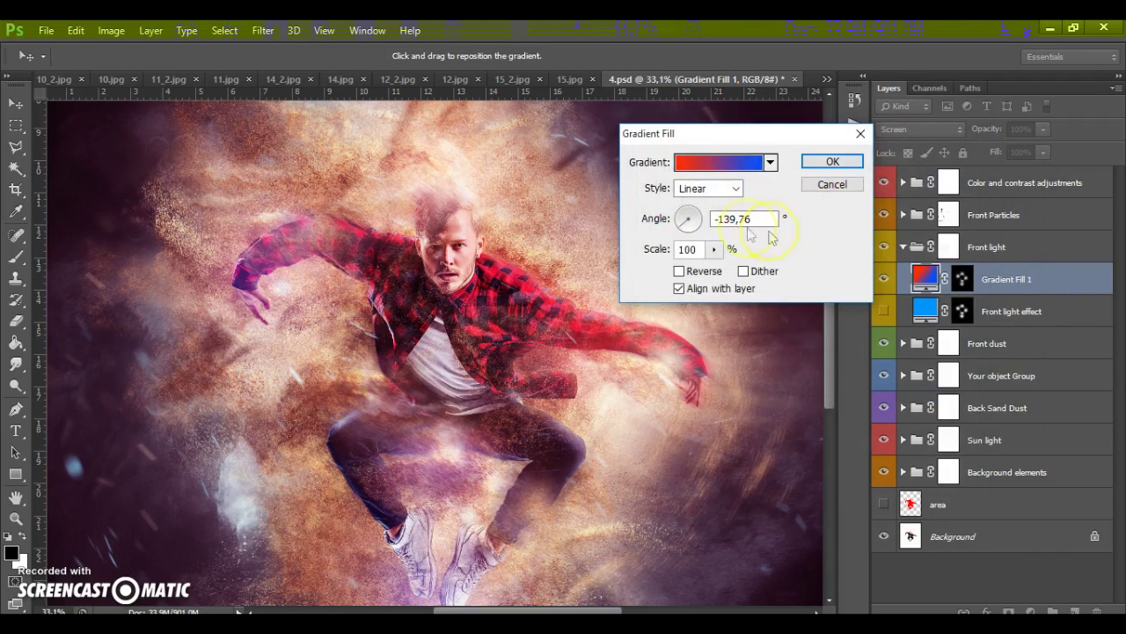
Set the gradient scale to 80% and drag it to a 97.13° angle over the figure, then apply
drag(722, 137, 795, 153)
click(787, 261)
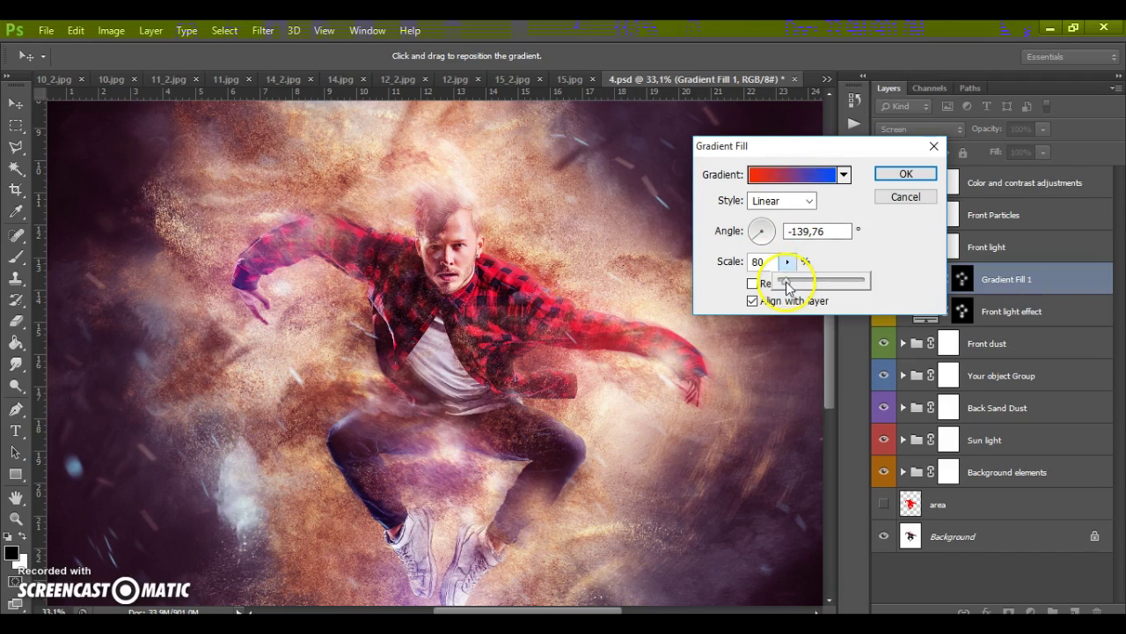
click(477, 320)
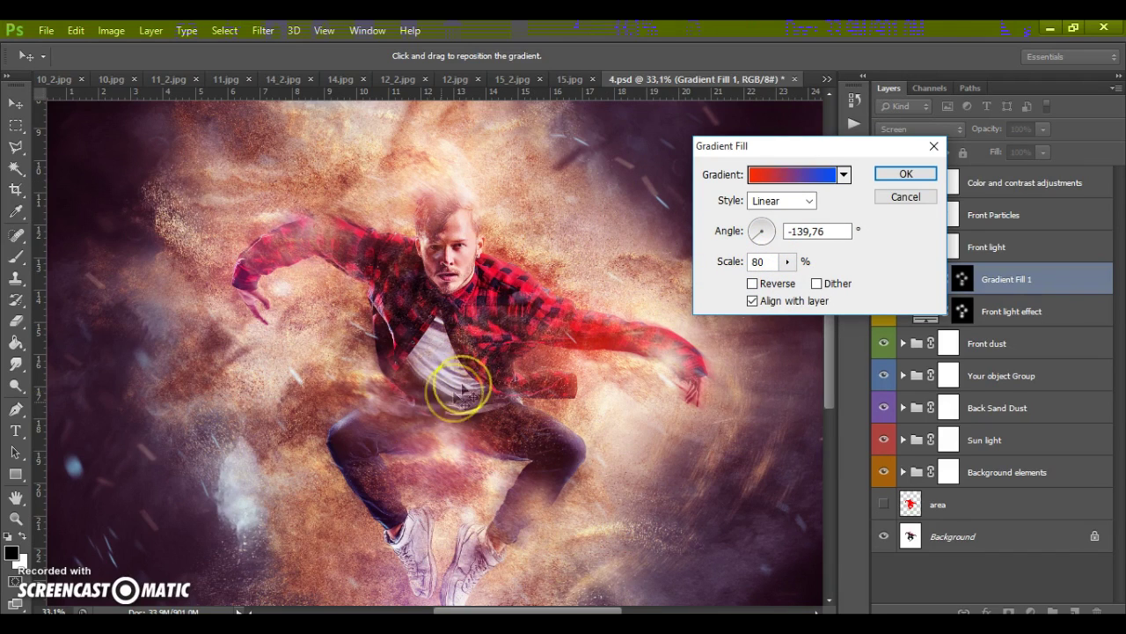
drag(597, 257, 524, 332)
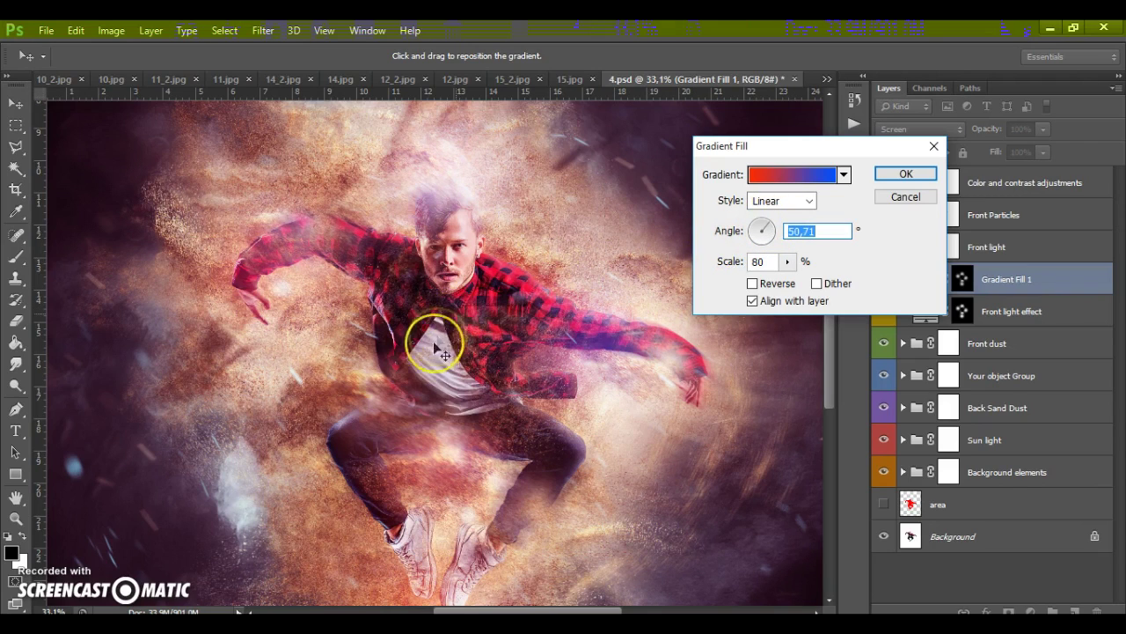
drag(414, 382, 488, 337)
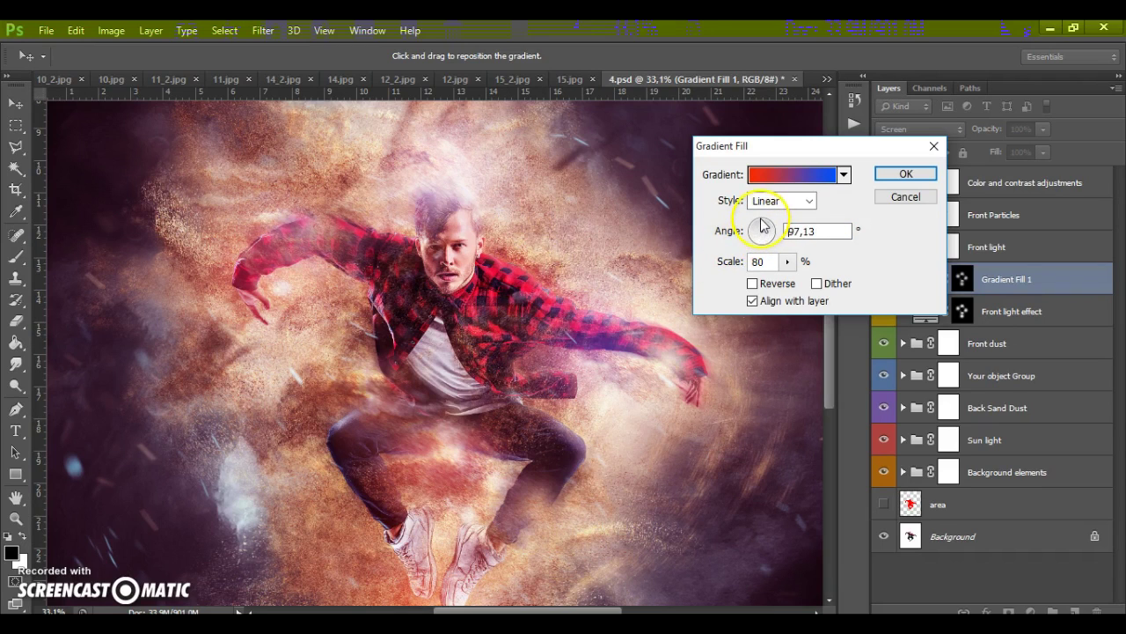
drag(520, 282, 472, 236)
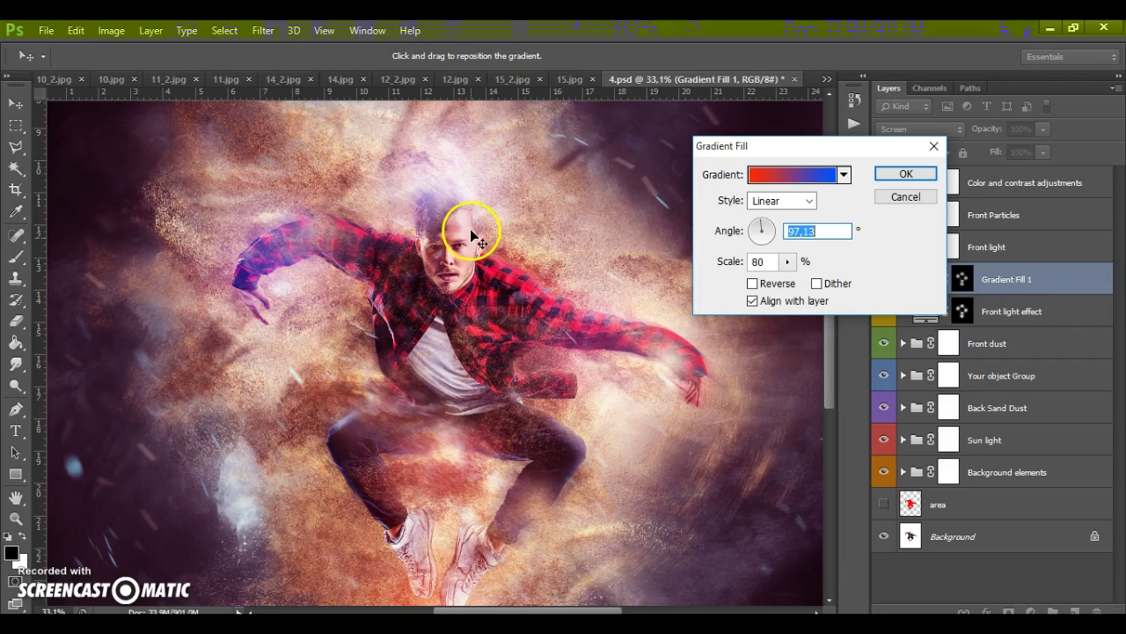
click(906, 173)
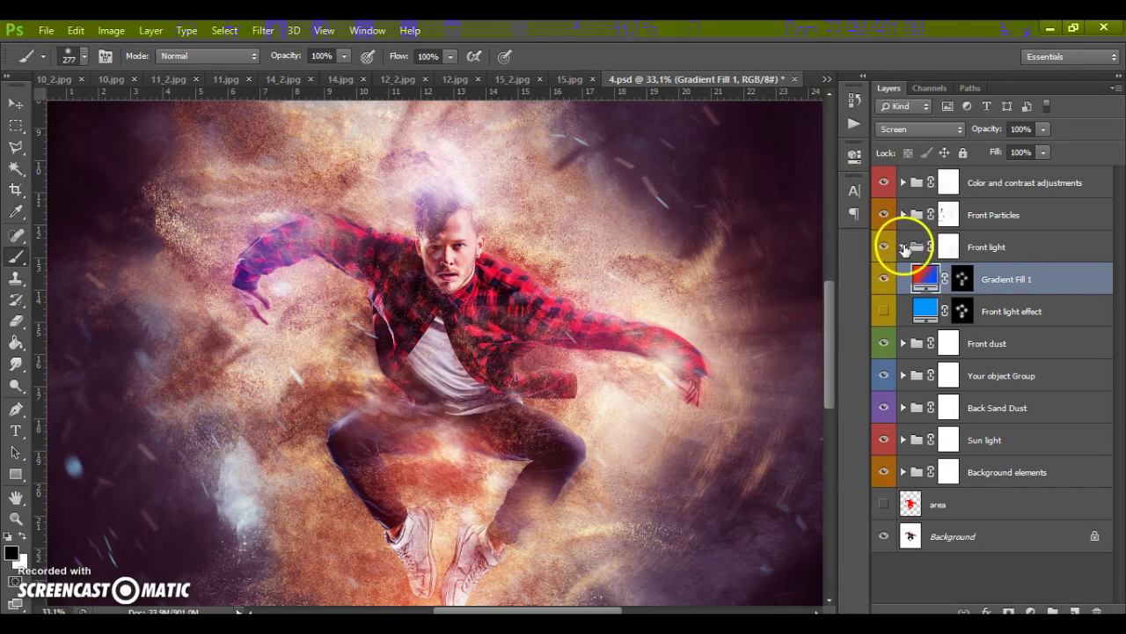
click(904, 249)
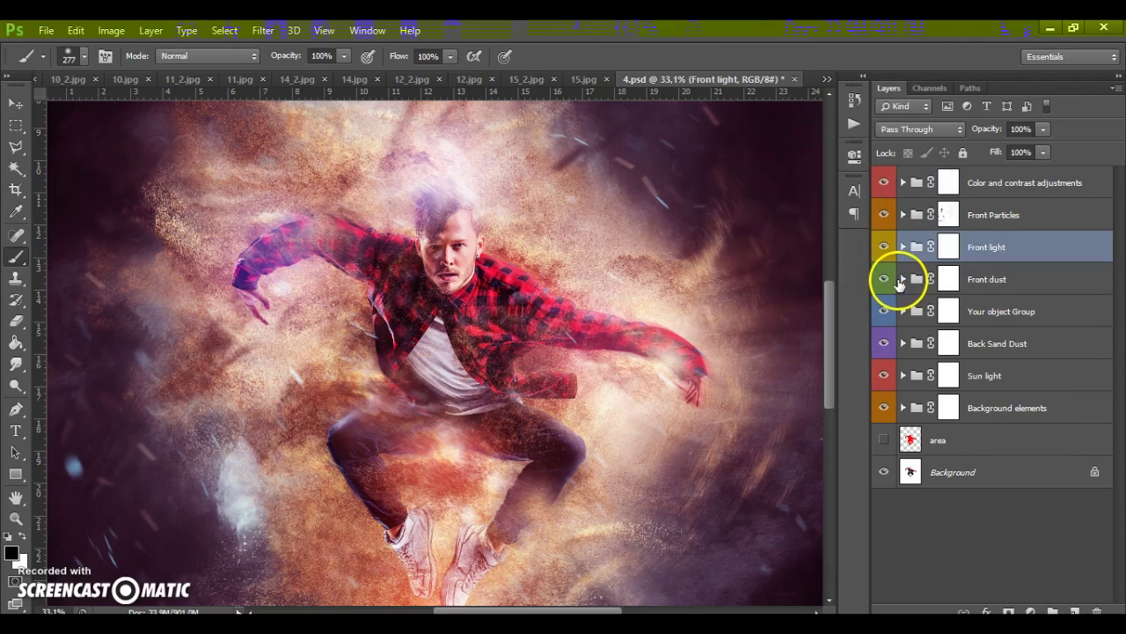
Expand the Front dust group and toggle its visibility to compare the dust effect
click(903, 280)
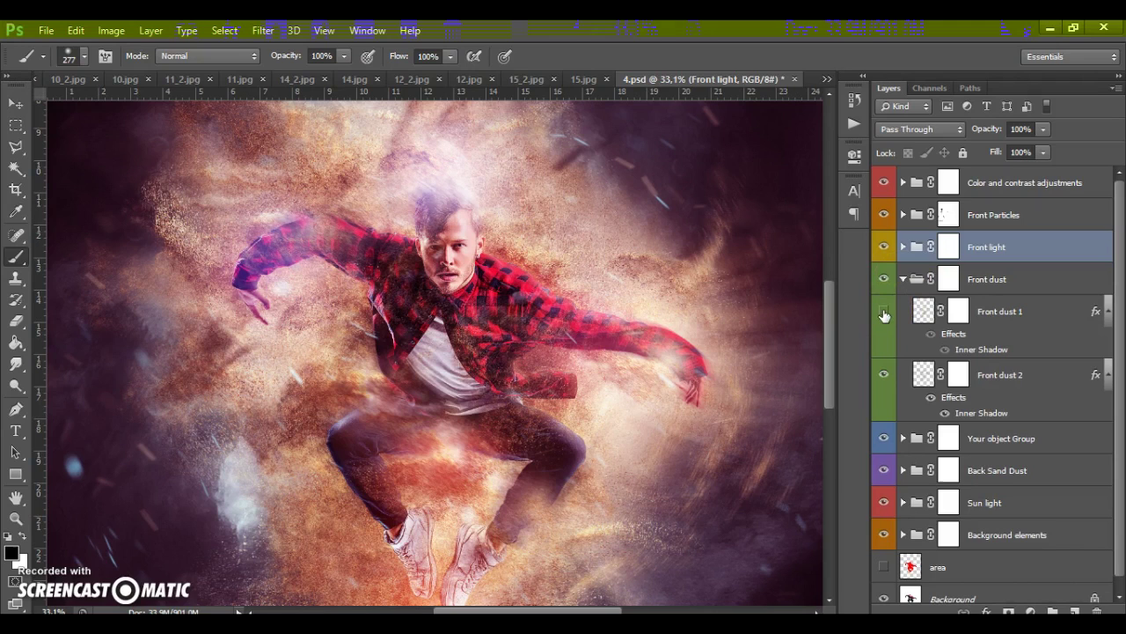
click(884, 312)
click(885, 281)
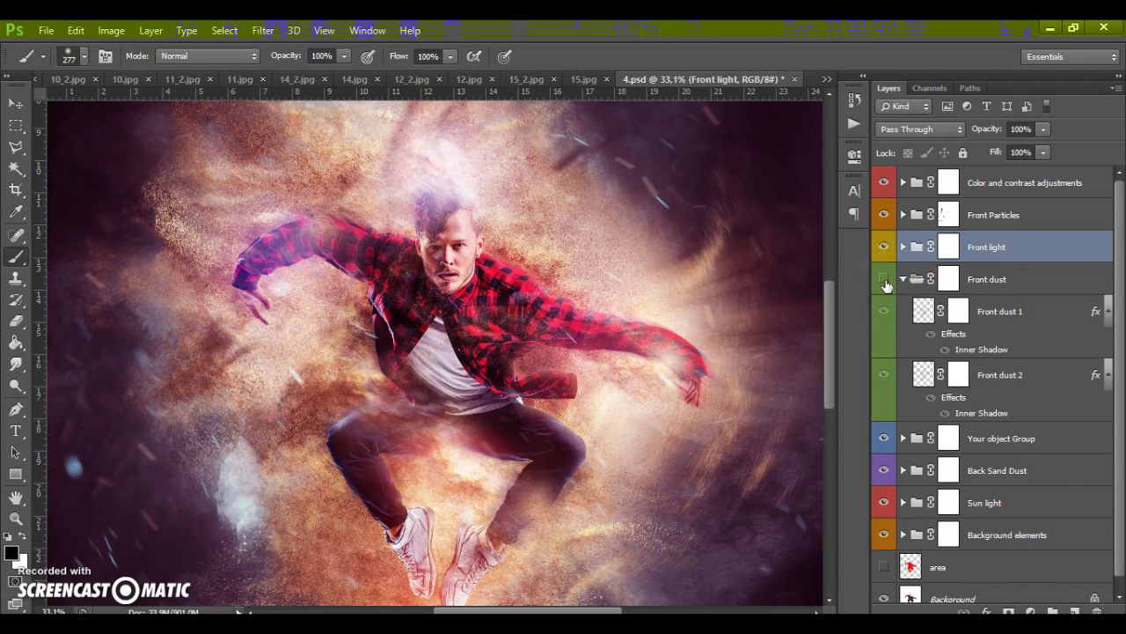
click(885, 282)
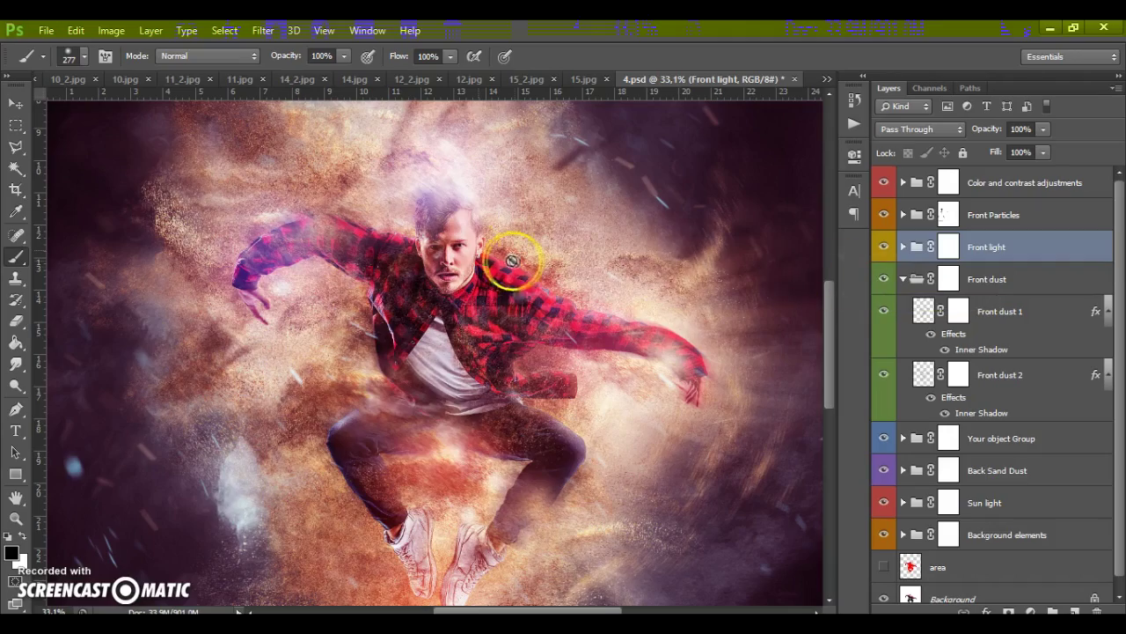
scroll(448, 233, up, 3)
scroll(450, 228, up, 1)
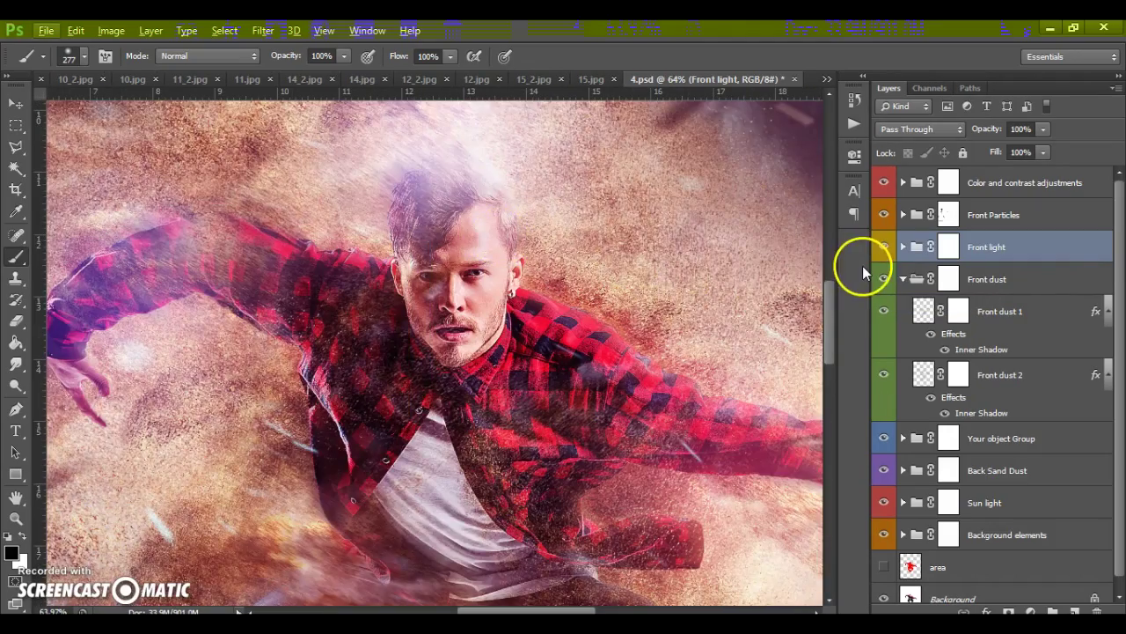
Paint the Front dust group mask to clear dust over the face, shoulder, torso and left arm
click(950, 279)
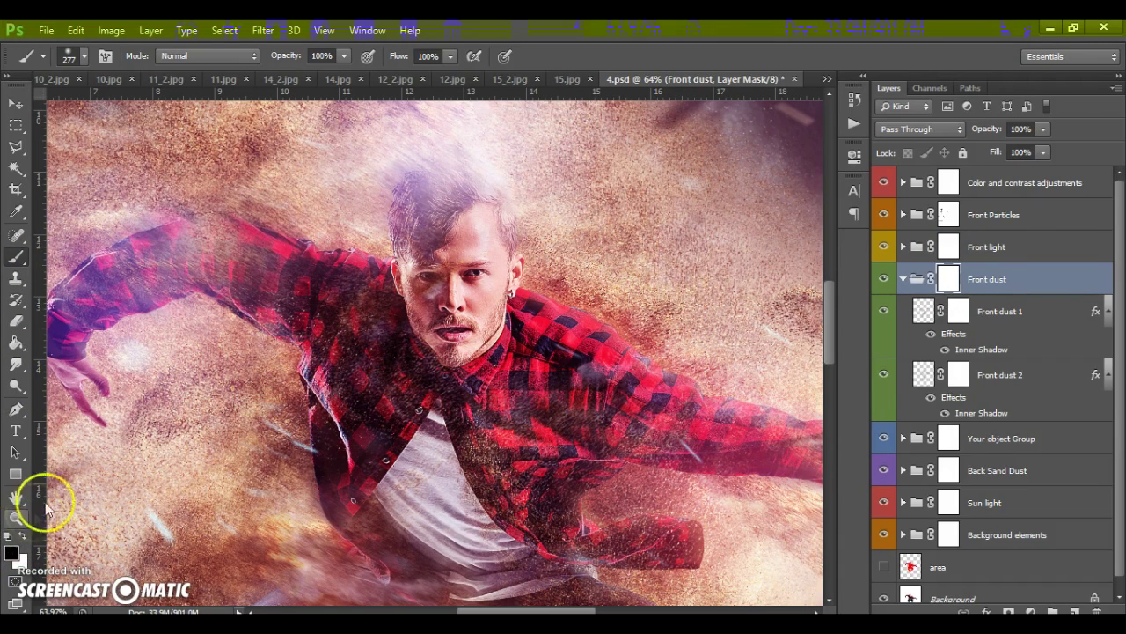
drag(541, 317, 464, 284)
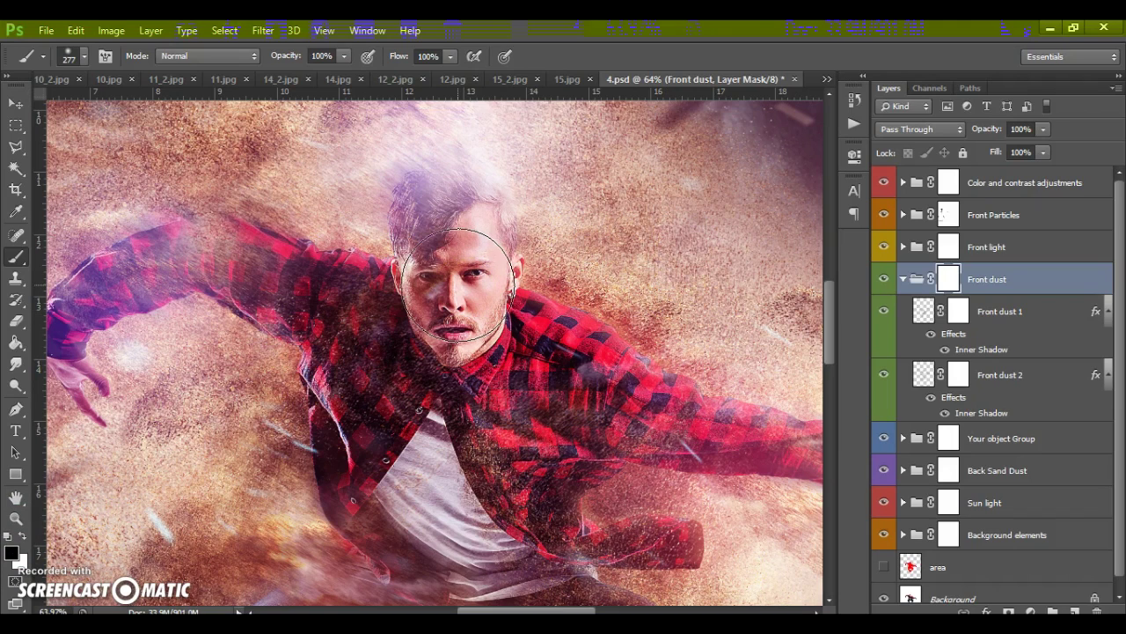
mouse_move(455, 255)
mouse_down()
mouse_move(453, 319)
mouse_move(437, 296)
mouse_move(445, 264)
mouse_move(433, 290)
mouse_move(458, 311)
mouse_move(449, 276)
mouse_move(454, 316)
mouse_move(455, 267)
mouse_move(616, 297)
mouse_move(443, 272)
mouse_up()
mouse_move(204, 257)
mouse_down()
mouse_move(262, 257)
mouse_move(170, 244)
mouse_move(183, 239)
mouse_up()
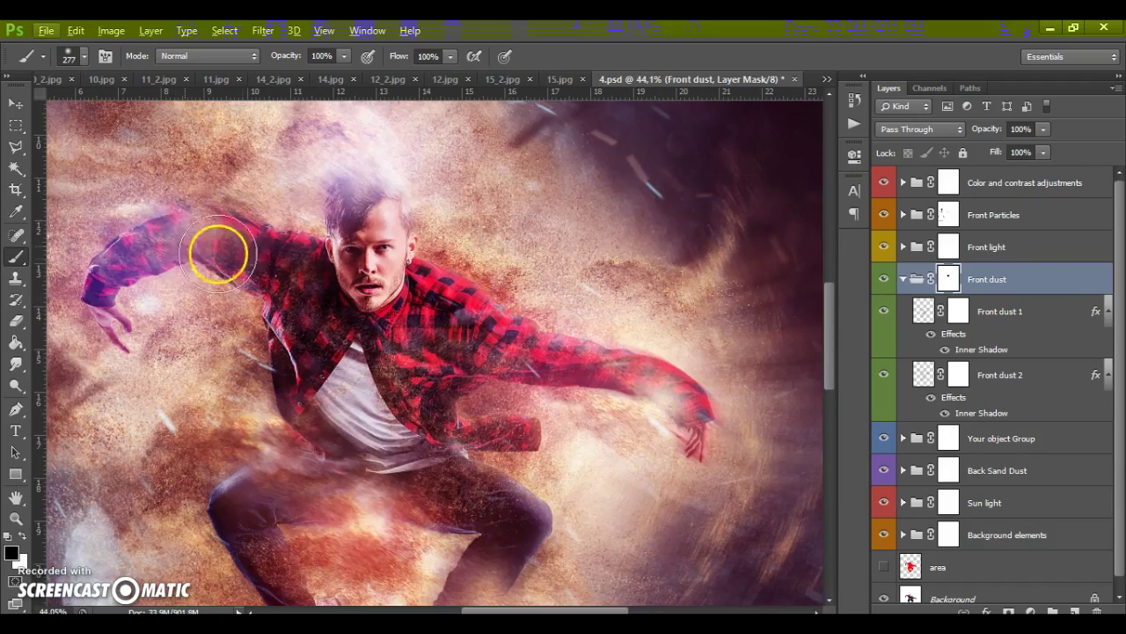
mouse_move(213, 252)
mouse_down()
mouse_move(188, 244)
mouse_move(196, 284)
mouse_move(339, 460)
mouse_move(566, 360)
mouse_move(540, 390)
mouse_move(502, 337)
mouse_move(339, 413)
mouse_up()
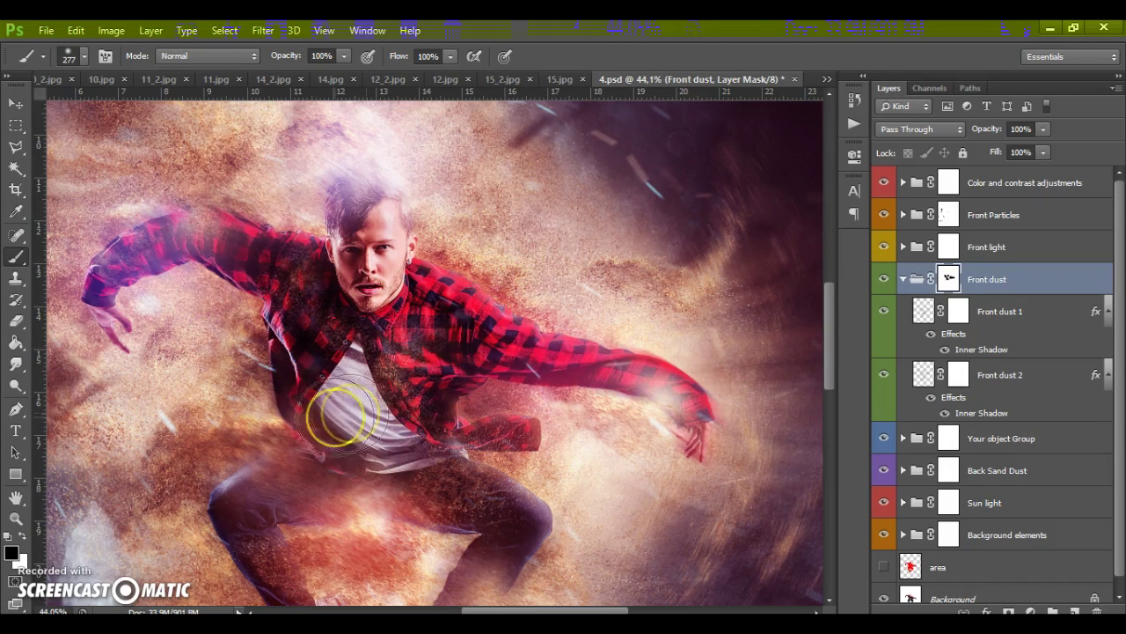
click(10, 535)
mouse_move(71, 414)
mouse_down()
mouse_move(113, 295)
mouse_move(152, 249)
mouse_move(202, 239)
mouse_move(236, 280)
mouse_move(343, 359)
mouse_move(430, 385)
mouse_move(526, 328)
mouse_move(484, 374)
mouse_move(673, 369)
mouse_move(547, 390)
mouse_move(547, 330)
mouse_move(685, 390)
mouse_move(389, 410)
mouse_move(274, 384)
mouse_move(303, 398)
mouse_move(328, 482)
mouse_move(199, 450)
mouse_move(393, 522)
mouse_move(187, 443)
mouse_move(192, 464)
mouse_move(148, 224)
mouse_move(174, 252)
mouse_move(128, 347)
mouse_move(129, 373)
mouse_move(173, 218)
mouse_move(302, 370)
mouse_move(553, 372)
mouse_move(627, 390)
mouse_move(546, 403)
mouse_move(327, 344)
mouse_up()
scroll(327, 344, down, 1)
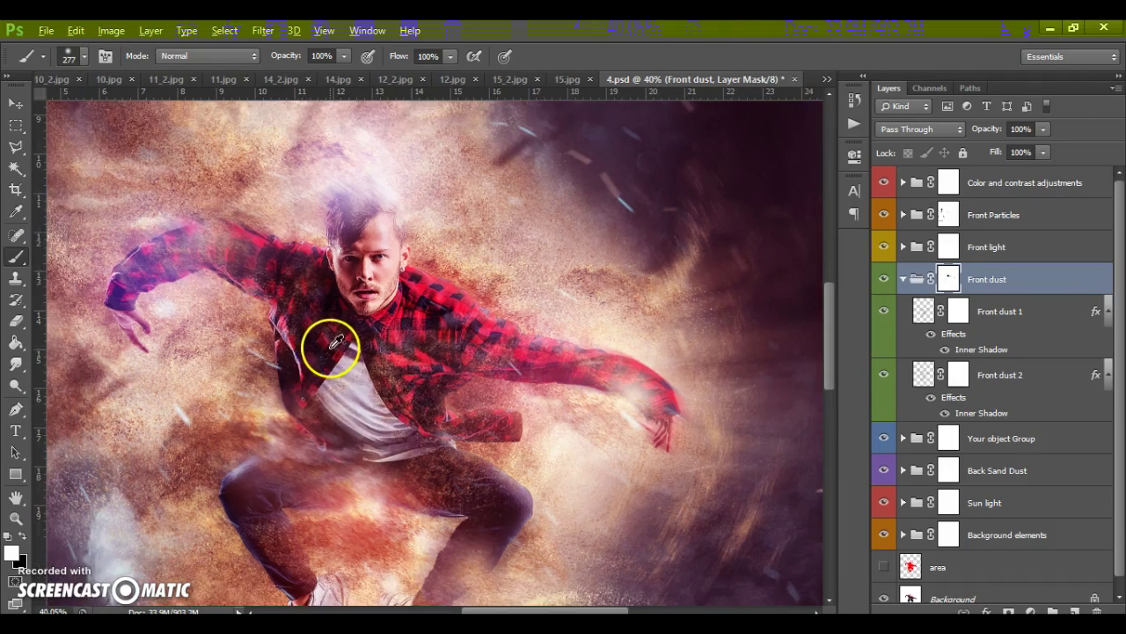
scroll(327, 344, down, 2)
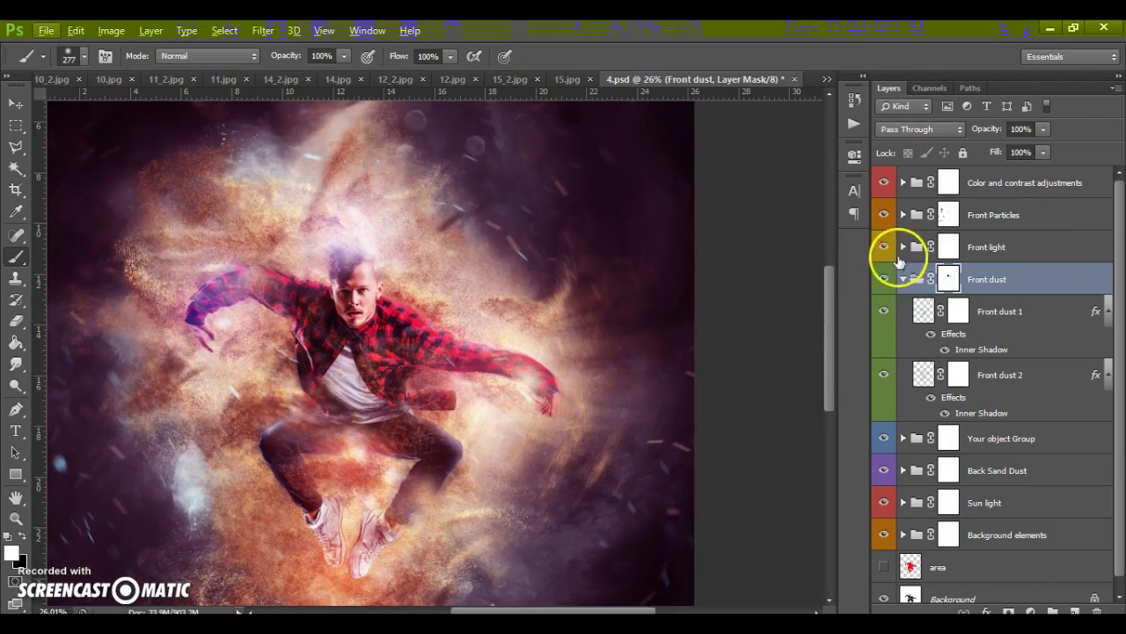
Expand Your object Group and recolour the Your object light fill to cyan blue 00baff
click(902, 279)
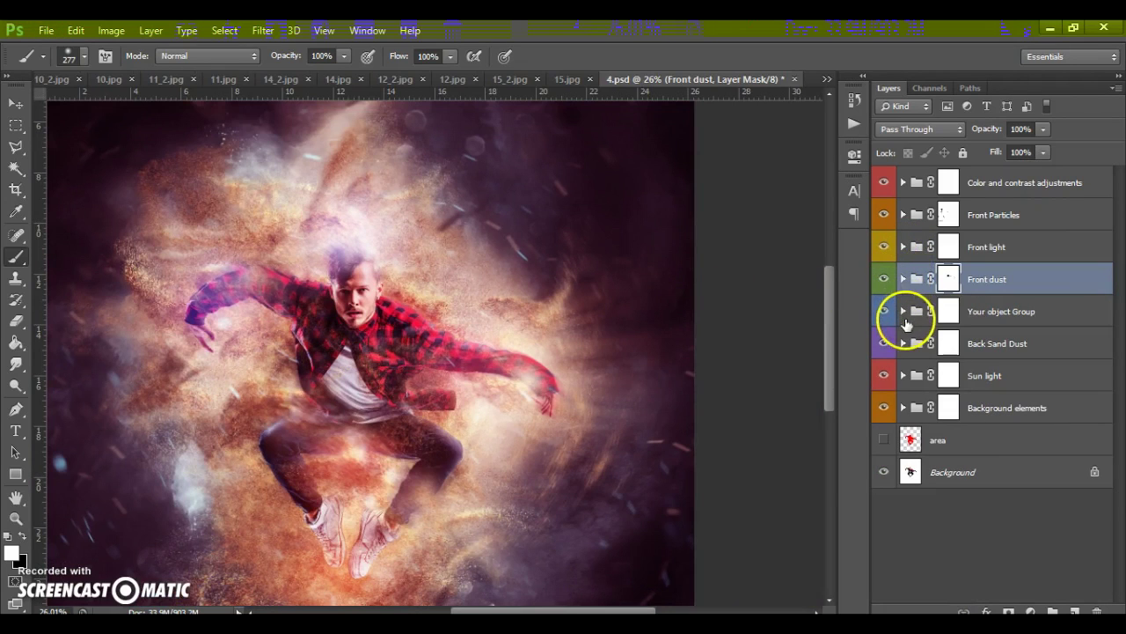
scroll(297, 390, up, 2)
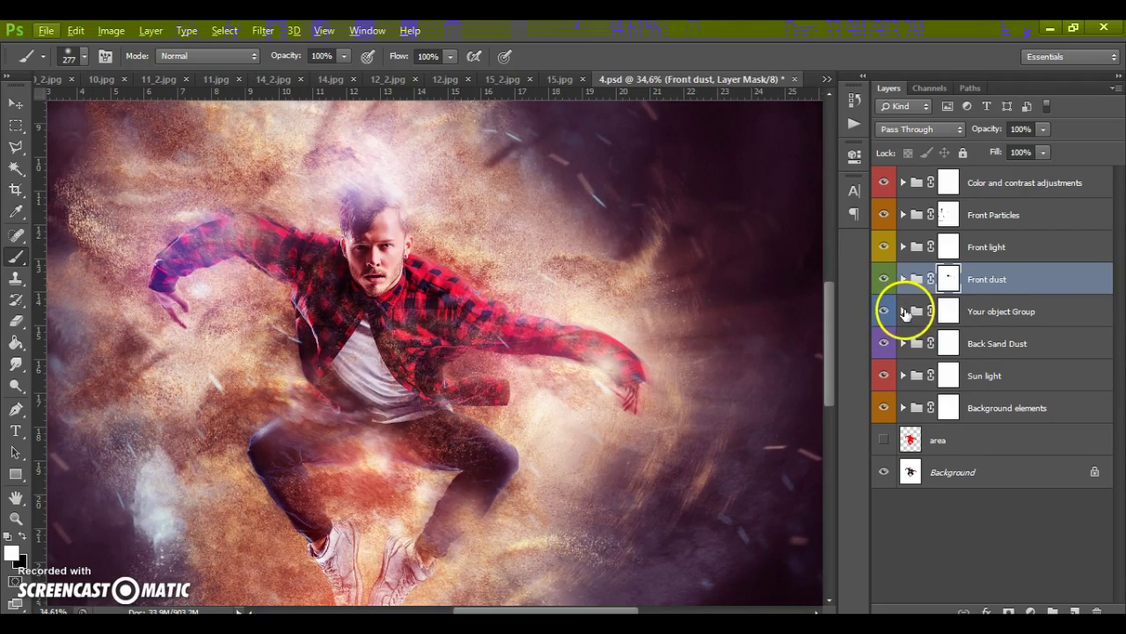
click(904, 312)
scroll(907, 318, down, 2)
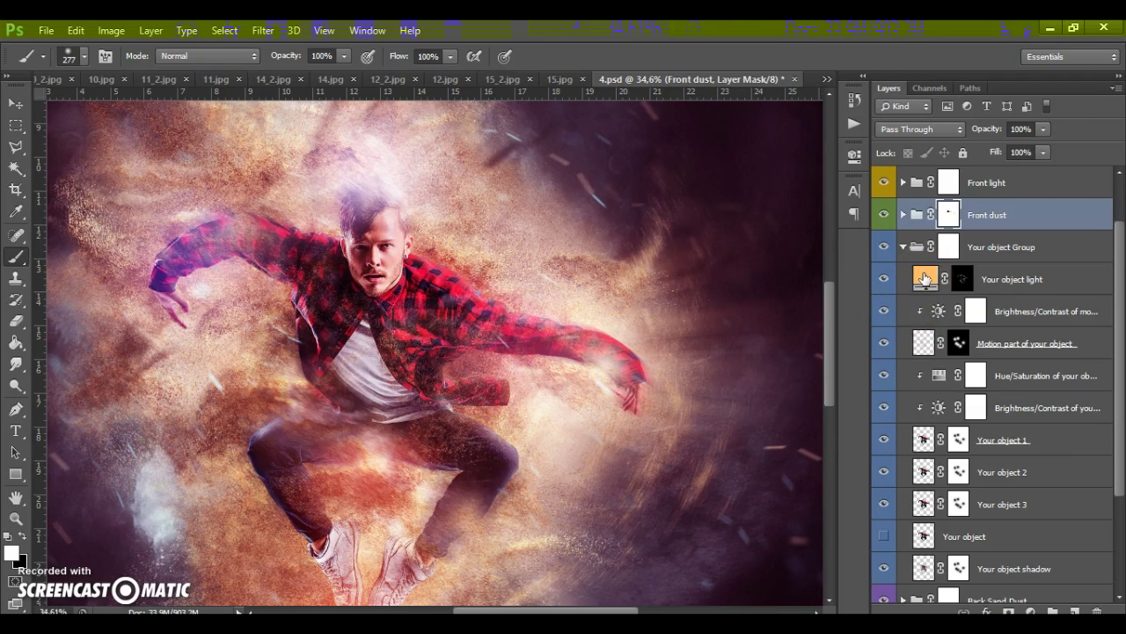
double_click(924, 279)
mouse_move(828, 240)
mouse_down()
mouse_move(836, 205)
mouse_move(845, 368)
mouse_move(827, 377)
mouse_move(845, 440)
mouse_up()
drag(840, 368, 838, 310)
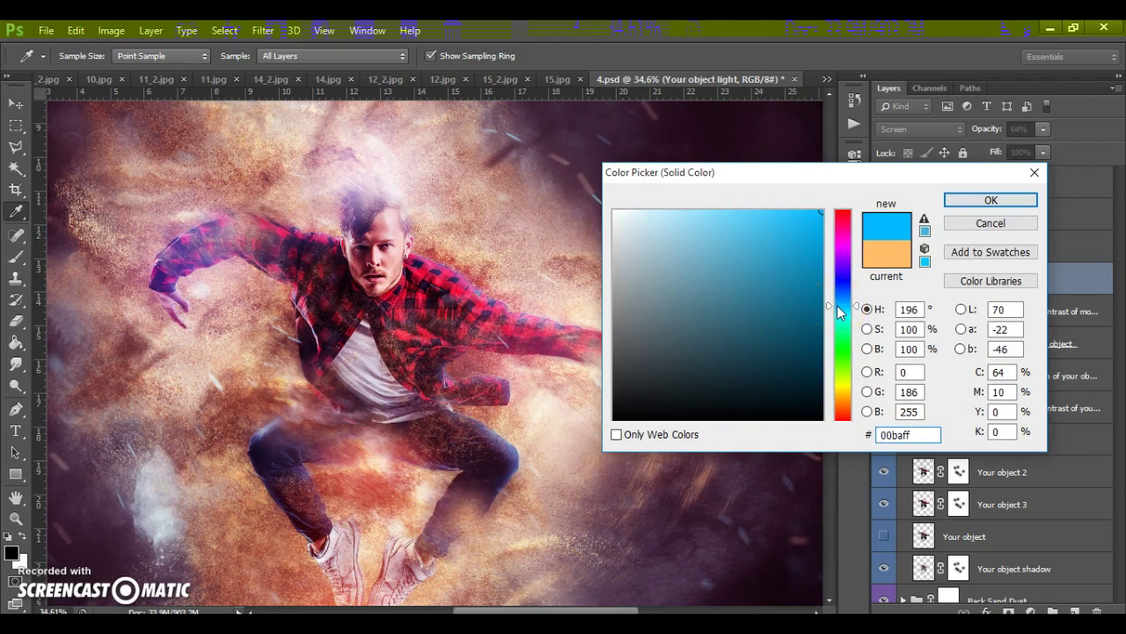
click(972, 201)
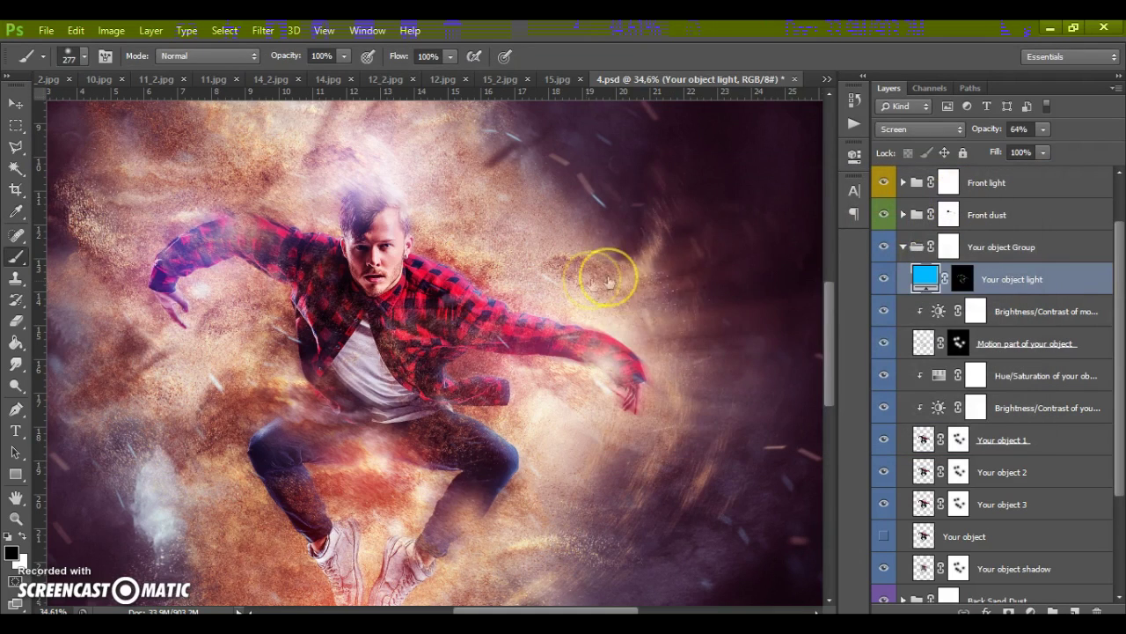
Raise the motion parts' Brightness/Contrast brightness to 107
double_click(939, 311)
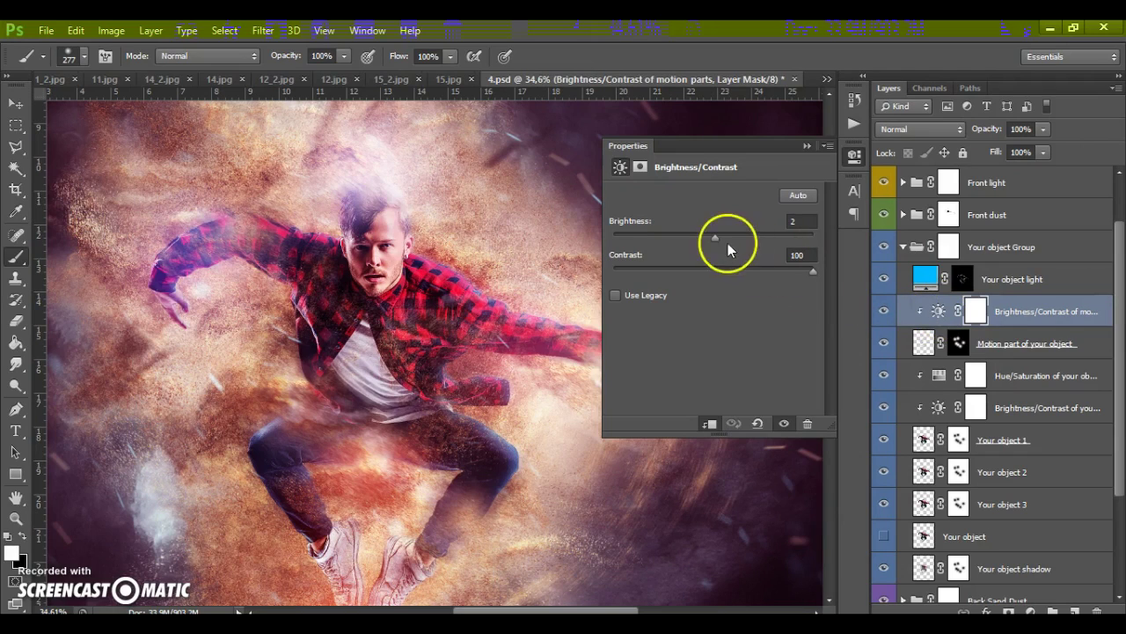
drag(661, 238, 786, 245)
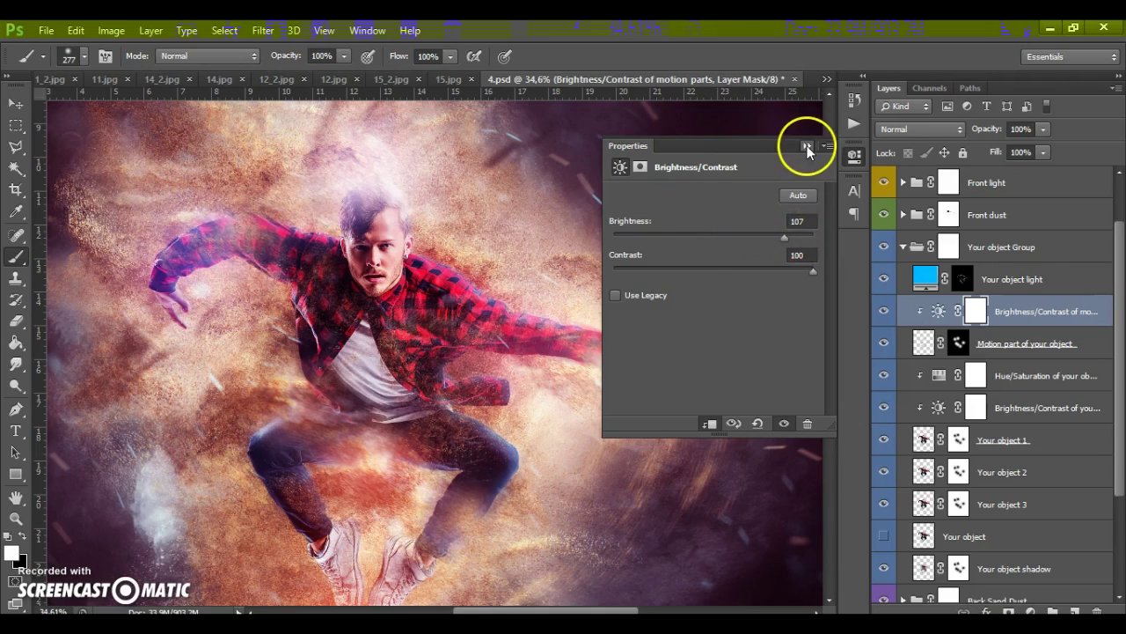
click(807, 145)
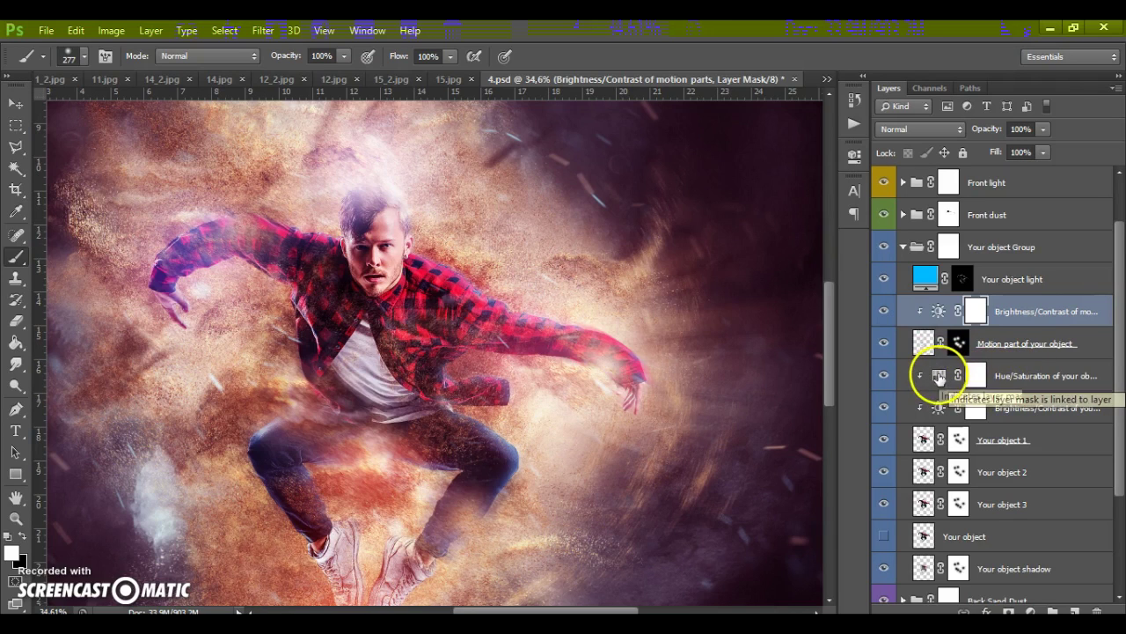
Set the object's Hue/Saturation saturation to -7, with hue reset to 0
double_click(938, 376)
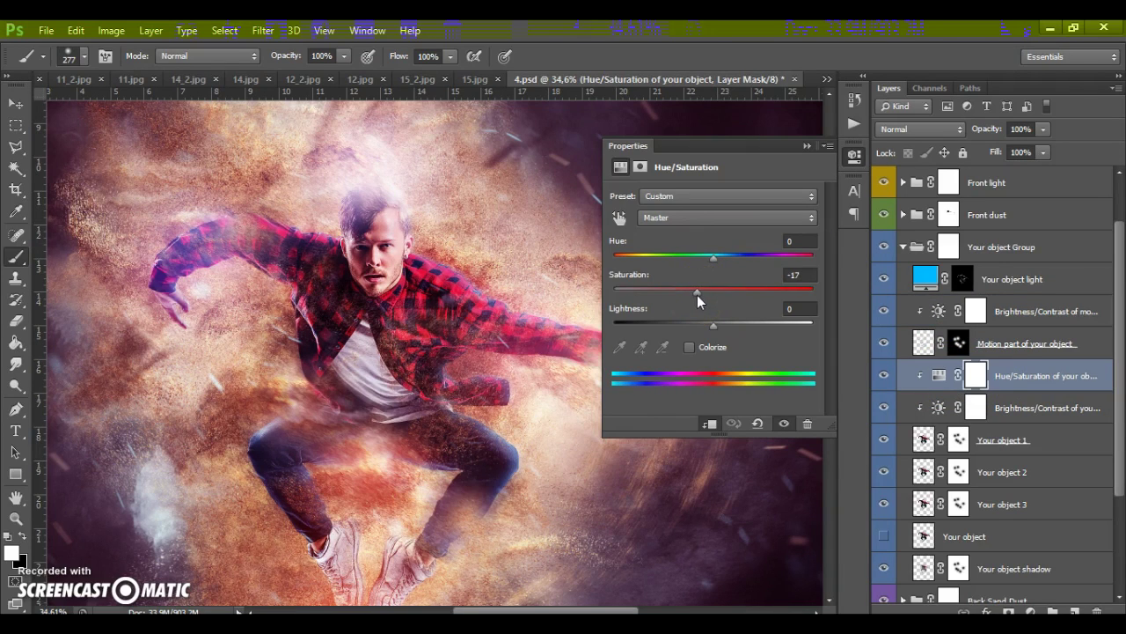
mouse_move(697, 294)
mouse_down()
mouse_move(780, 294)
mouse_move(598, 297)
mouse_move(594, 306)
mouse_move(747, 296)
mouse_move(705, 303)
mouse_up()
mouse_move(713, 257)
mouse_down()
mouse_move(750, 257)
mouse_move(676, 259)
mouse_move(711, 254)
mouse_move(713, 268)
mouse_up()
double_click(798, 242)
text(0)
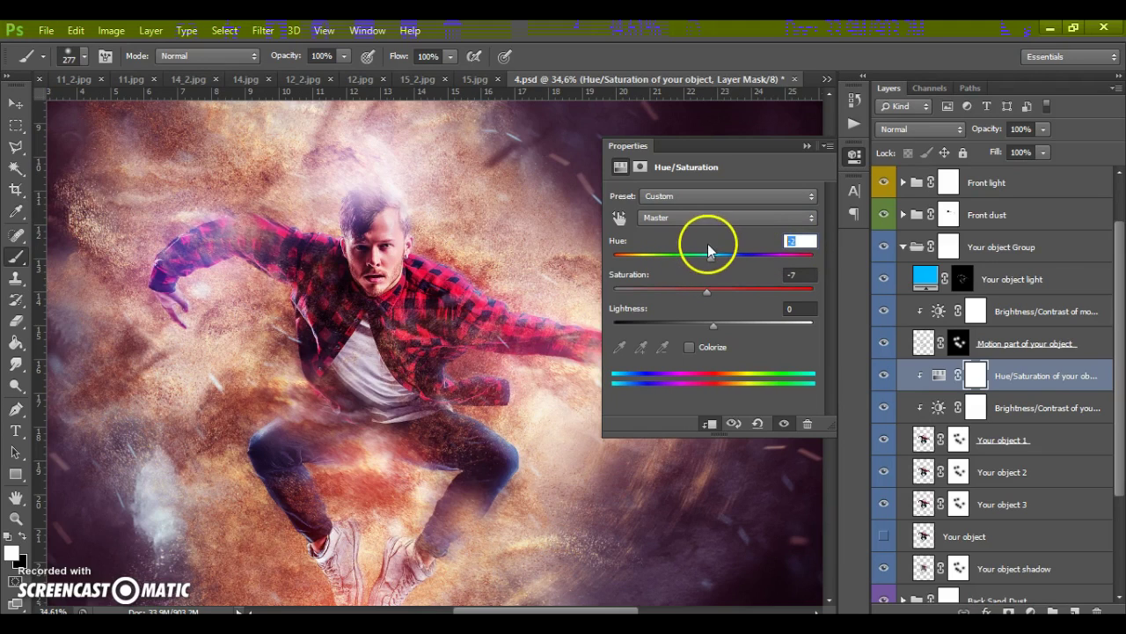
click(807, 146)
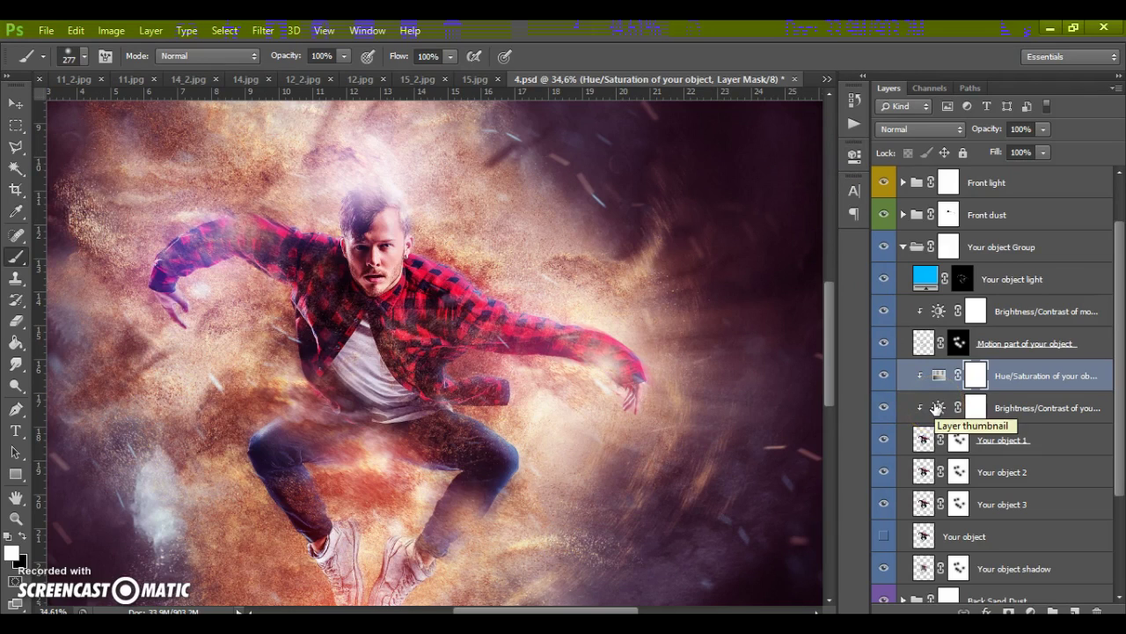
Push the Brightness/Contrast of your object contrast up to 100
click(935, 407)
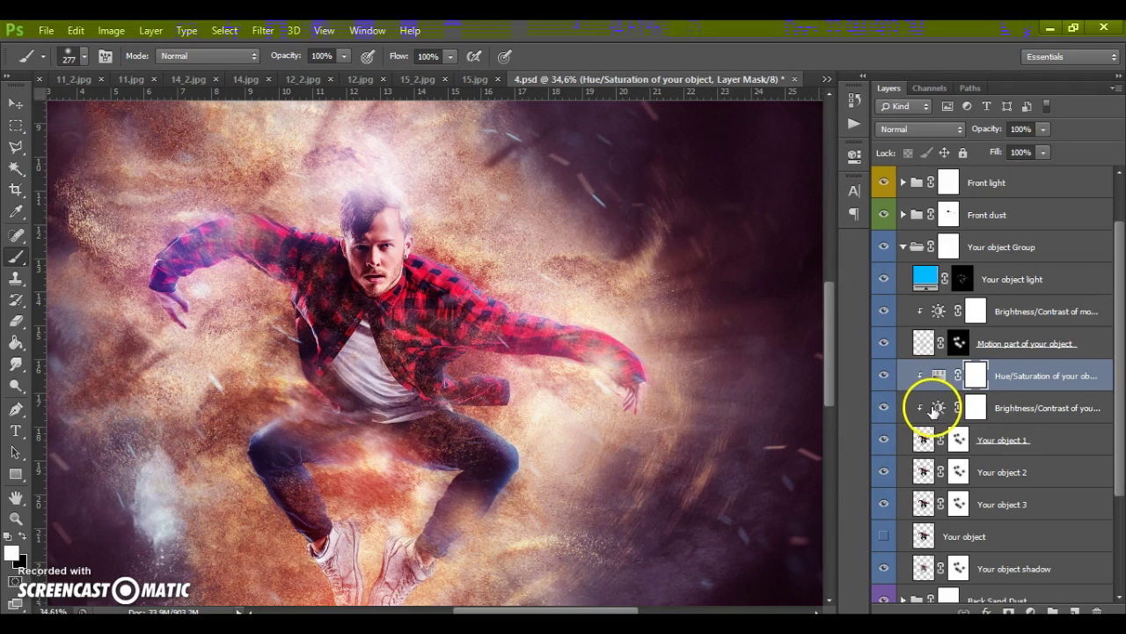
double_click(936, 408)
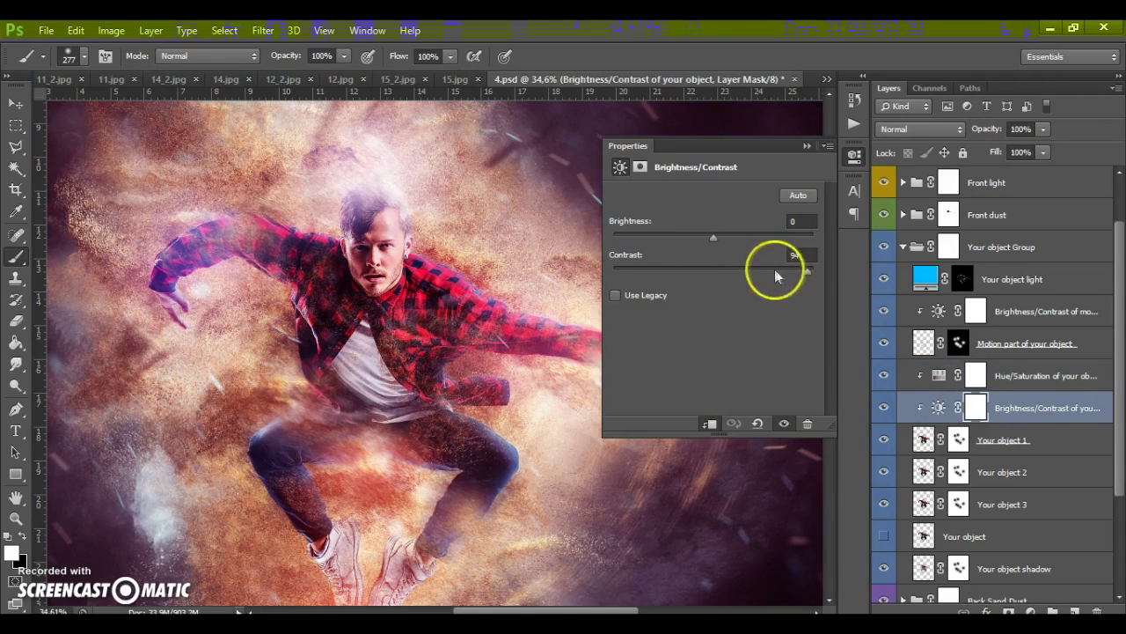
drag(774, 269, 846, 275)
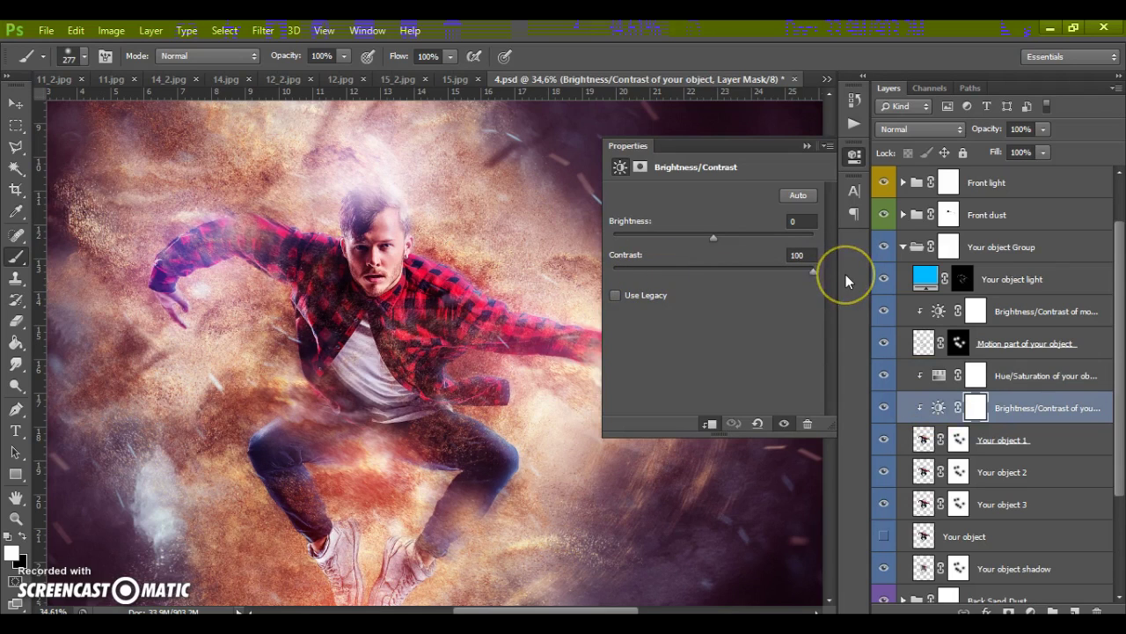
click(806, 146)
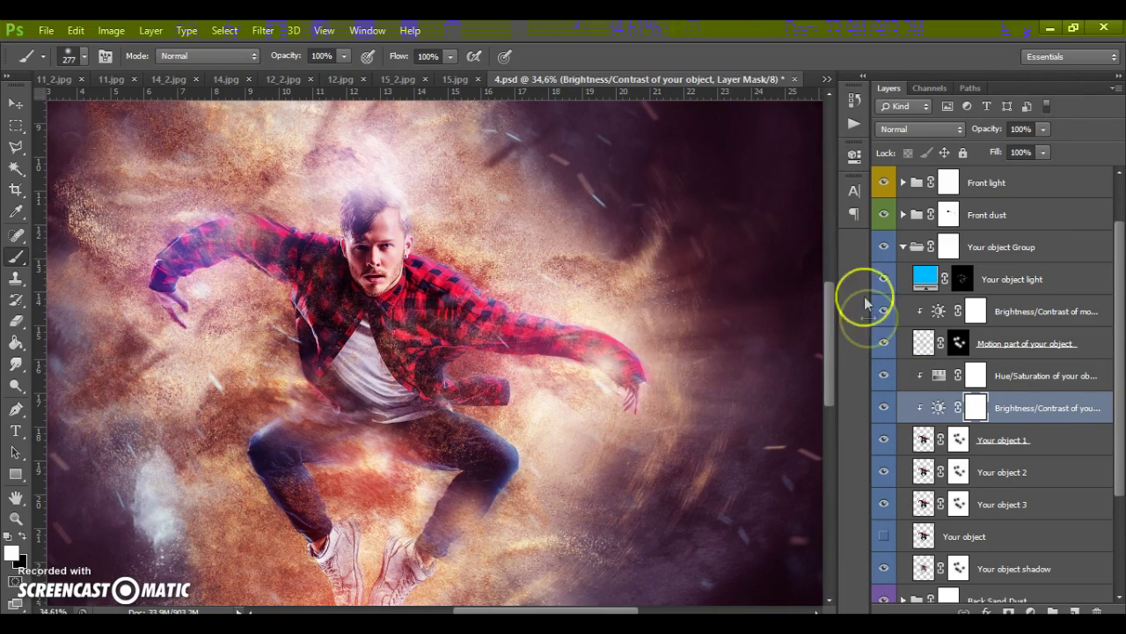
scroll(911, 405, down, 1)
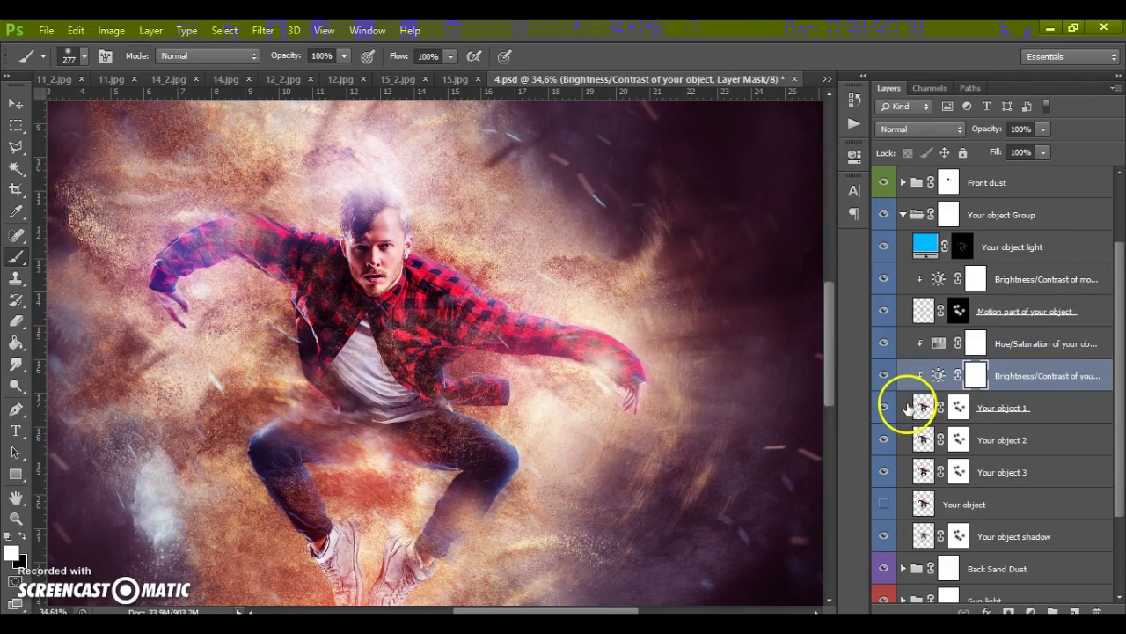
drag(910, 370, 923, 281)
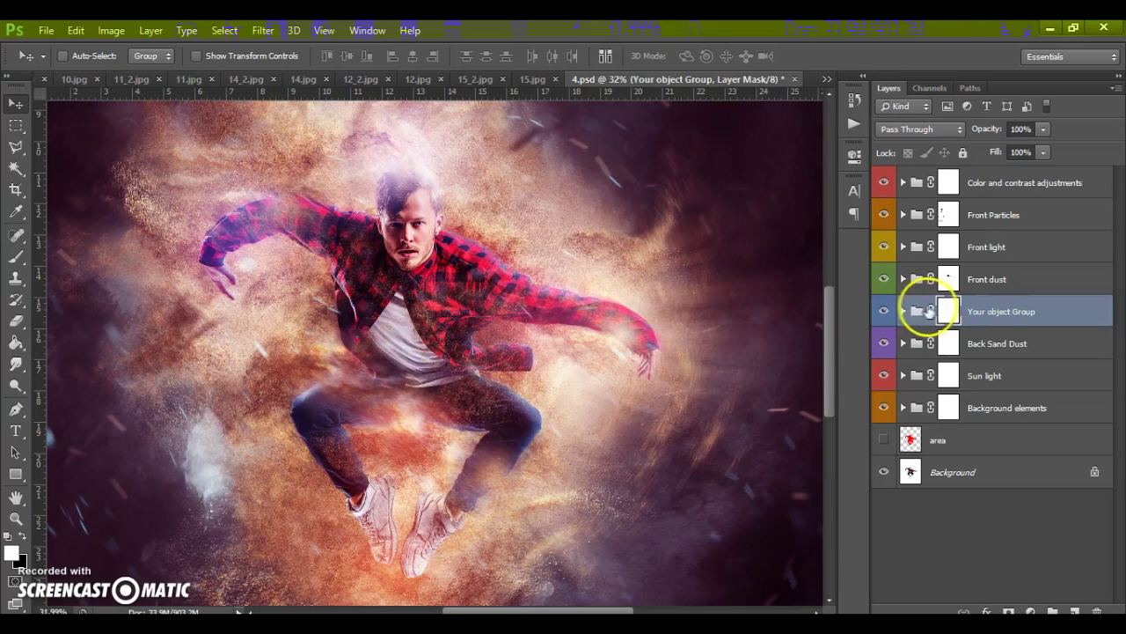
Expand Back Sand Dust and nudge the Dust 0 sand texture slightly down and right
click(917, 345)
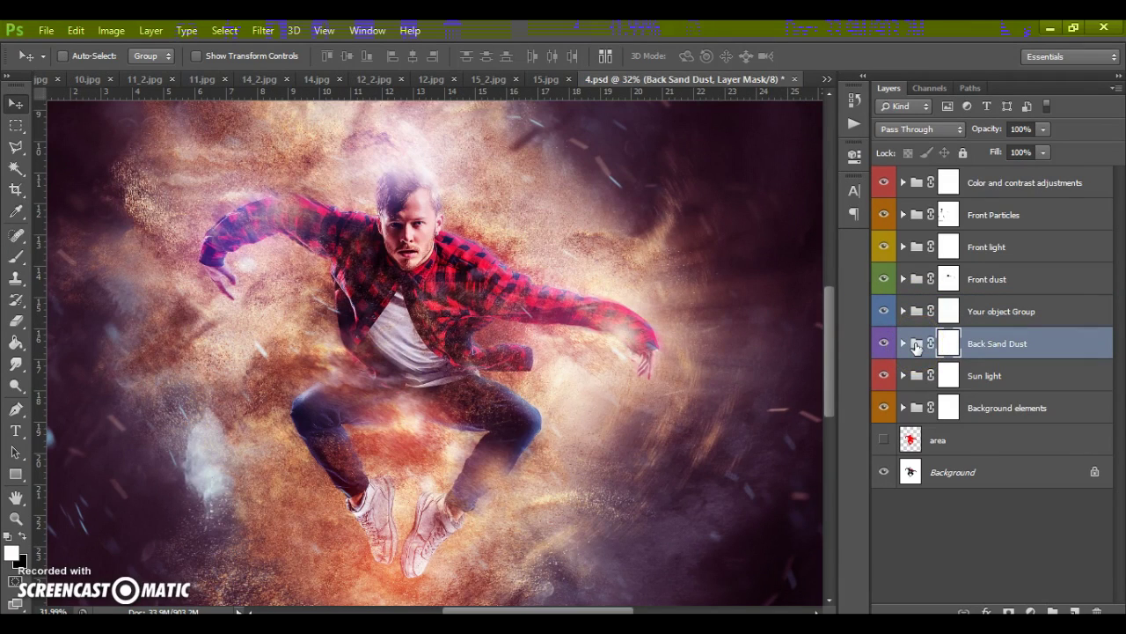
click(903, 343)
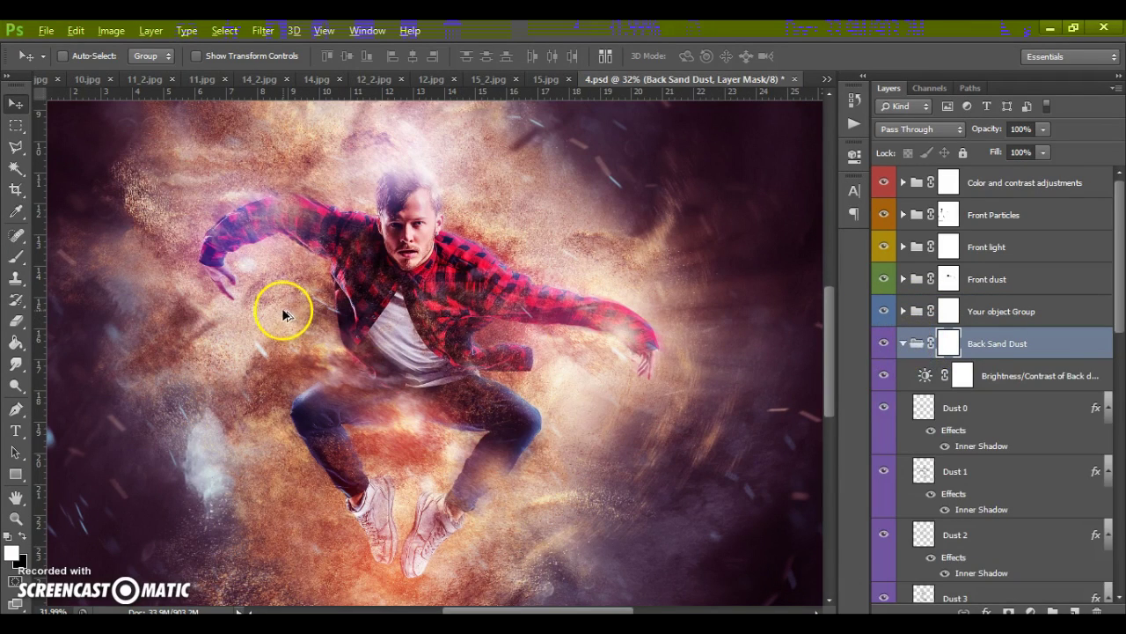
scroll(286, 312, down, 1)
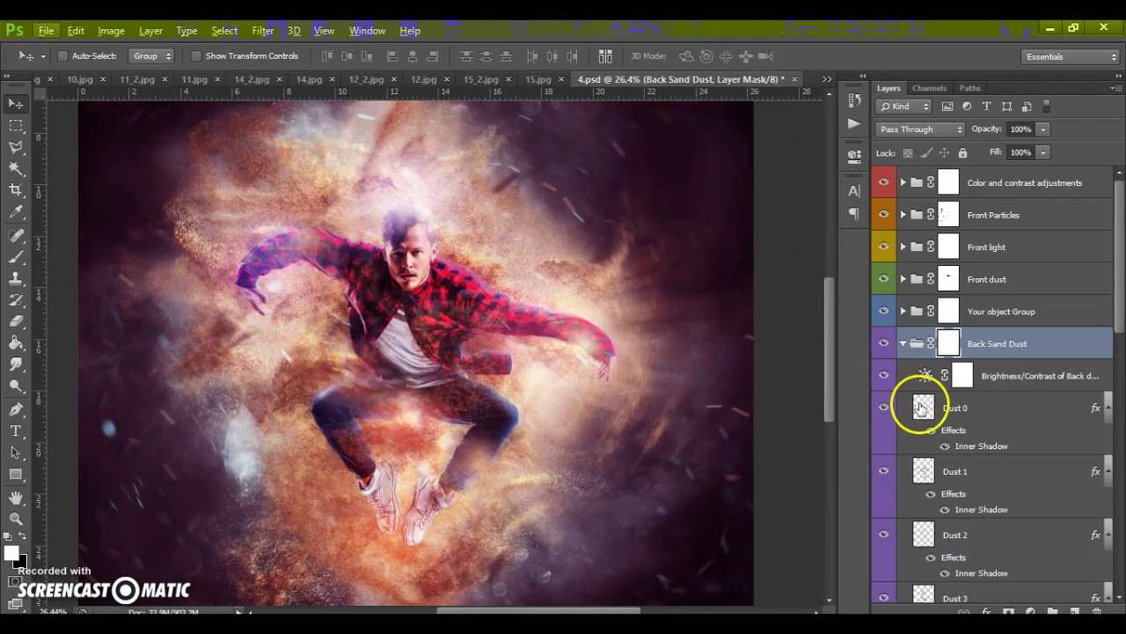
click(921, 407)
drag(377, 307, 380, 319)
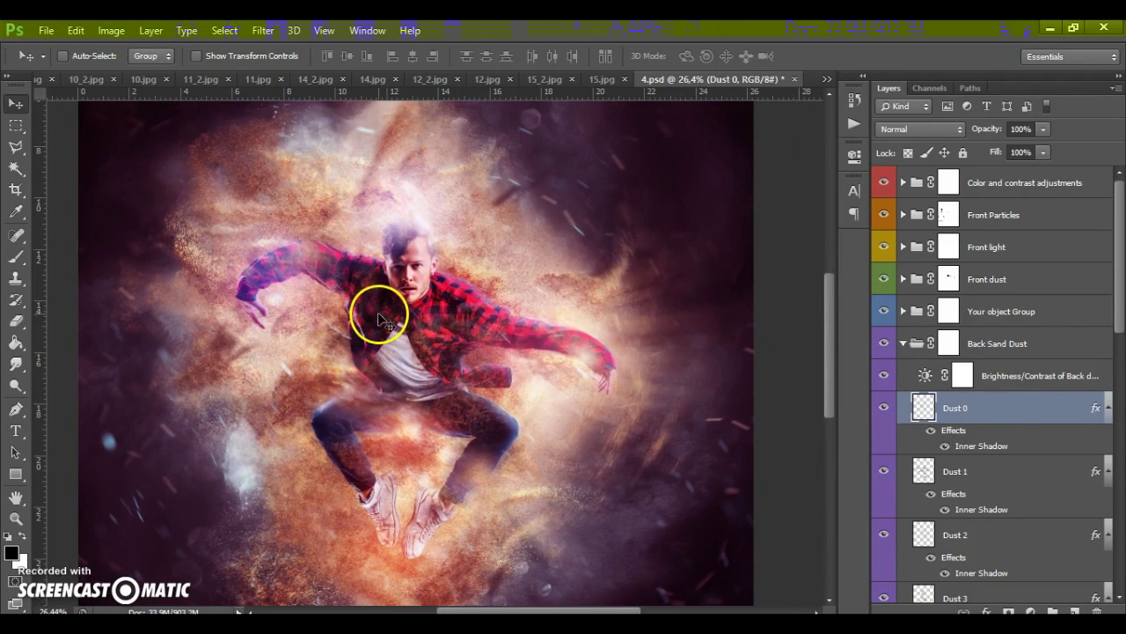
scroll(378, 317, down, 1)
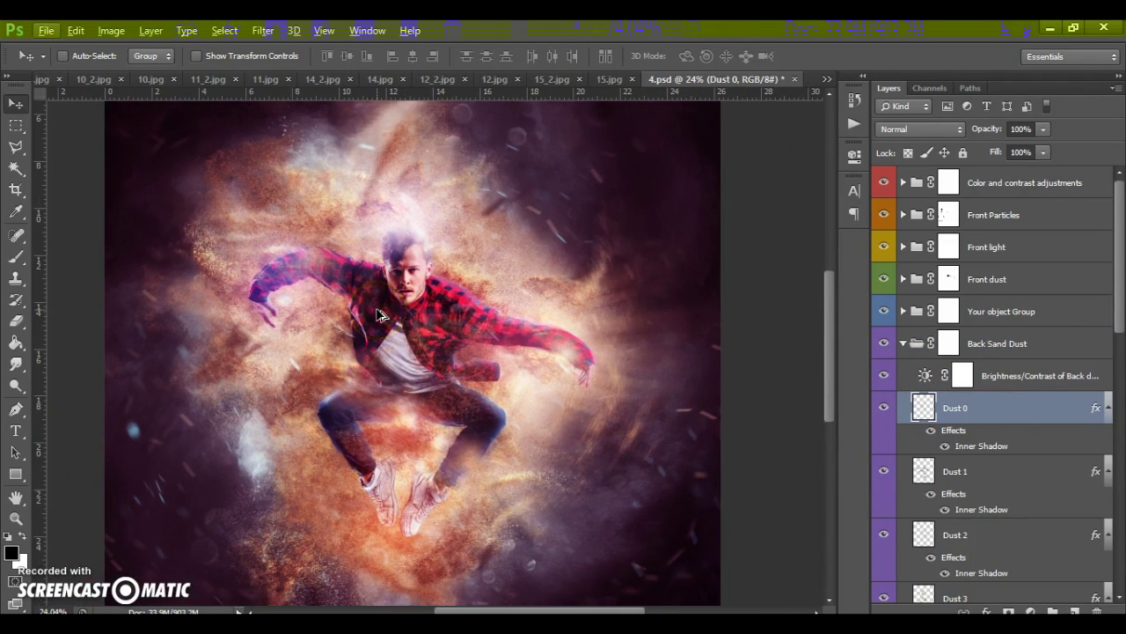
drag(378, 315, 427, 326)
Shift the Dust 2 sand texture upward on the canvas and collapse Back Sand Dust
click(954, 471)
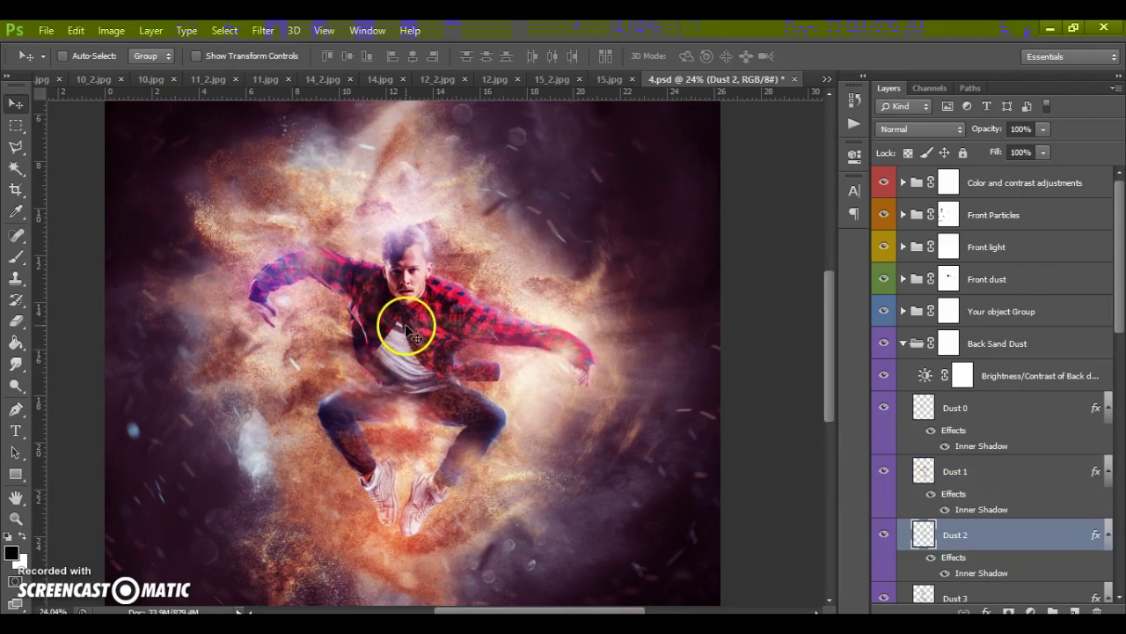
drag(407, 328, 414, 284)
scroll(943, 540, down, 1)
click(935, 561)
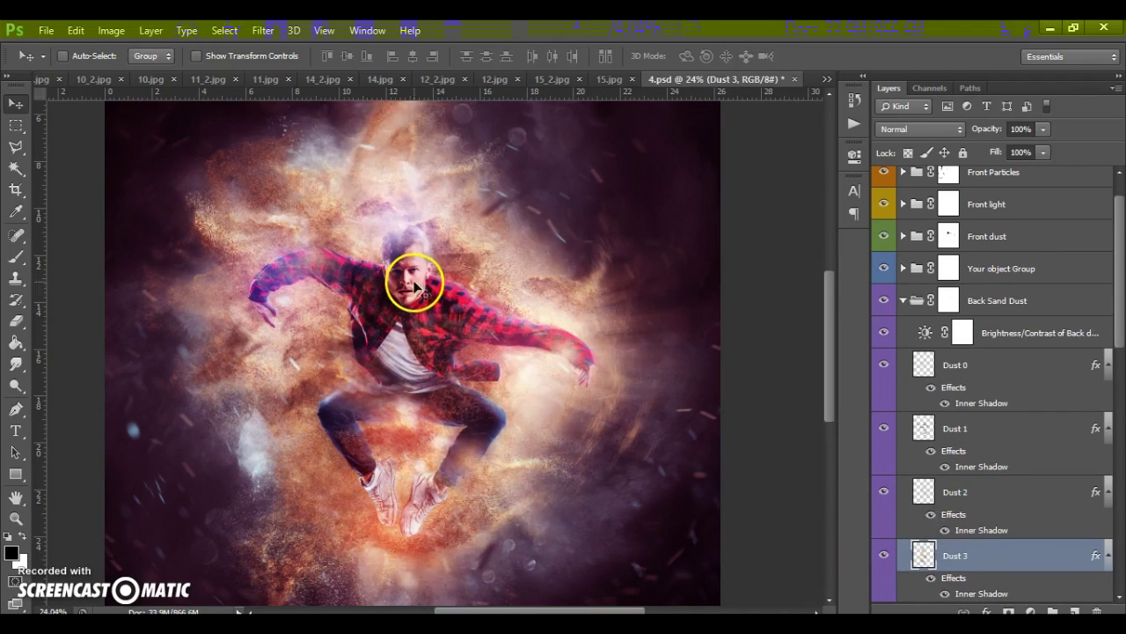
click(903, 300)
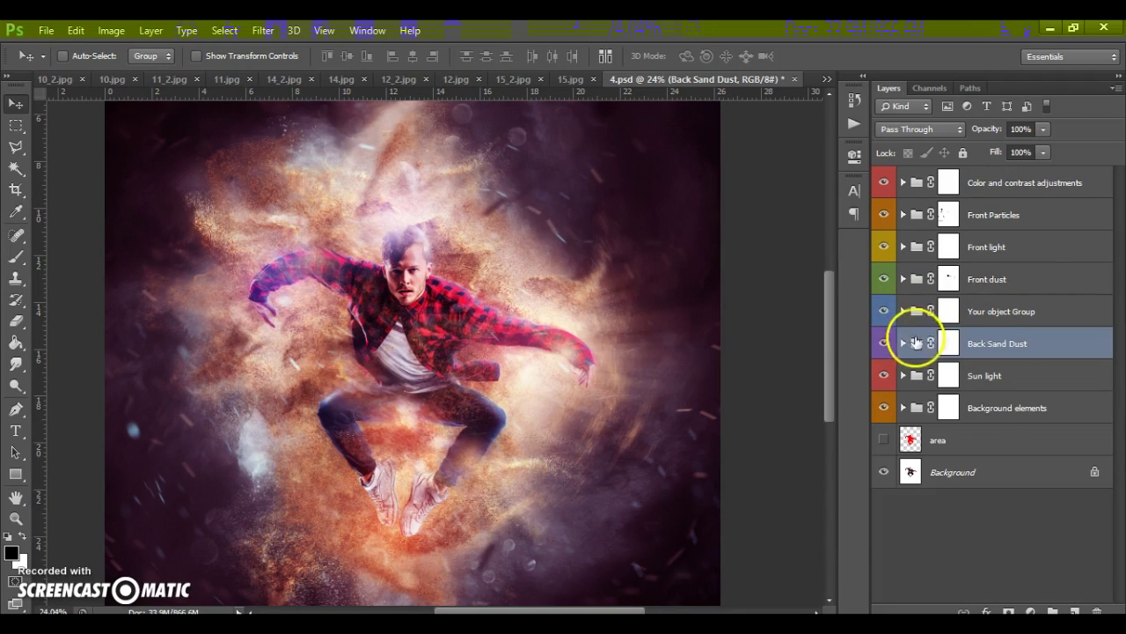
click(918, 378)
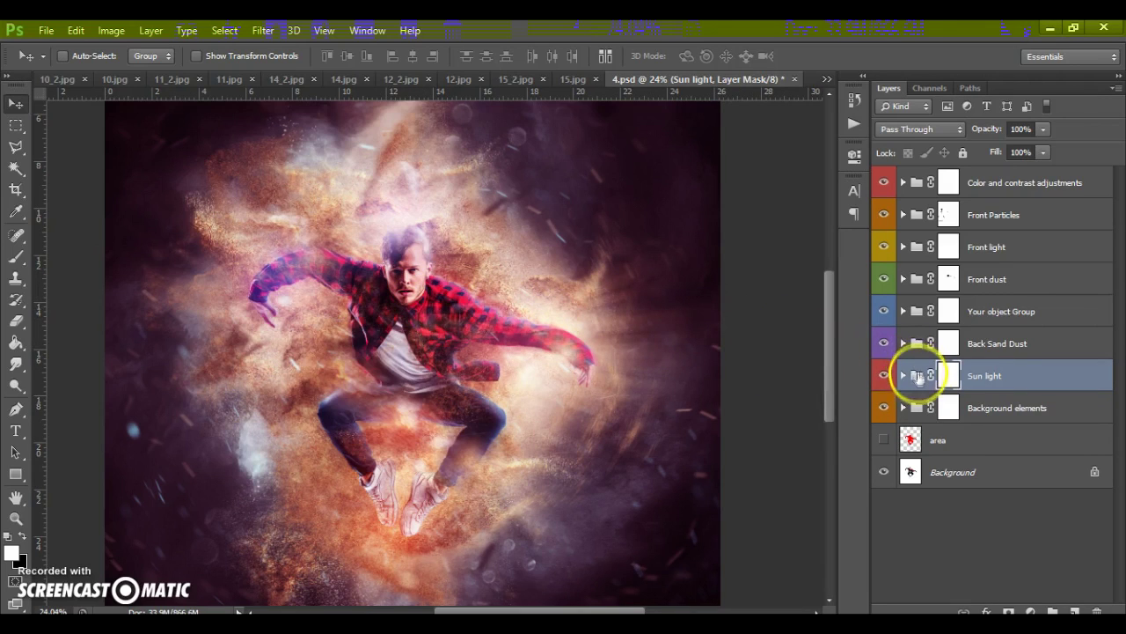
click(883, 376)
click(884, 377)
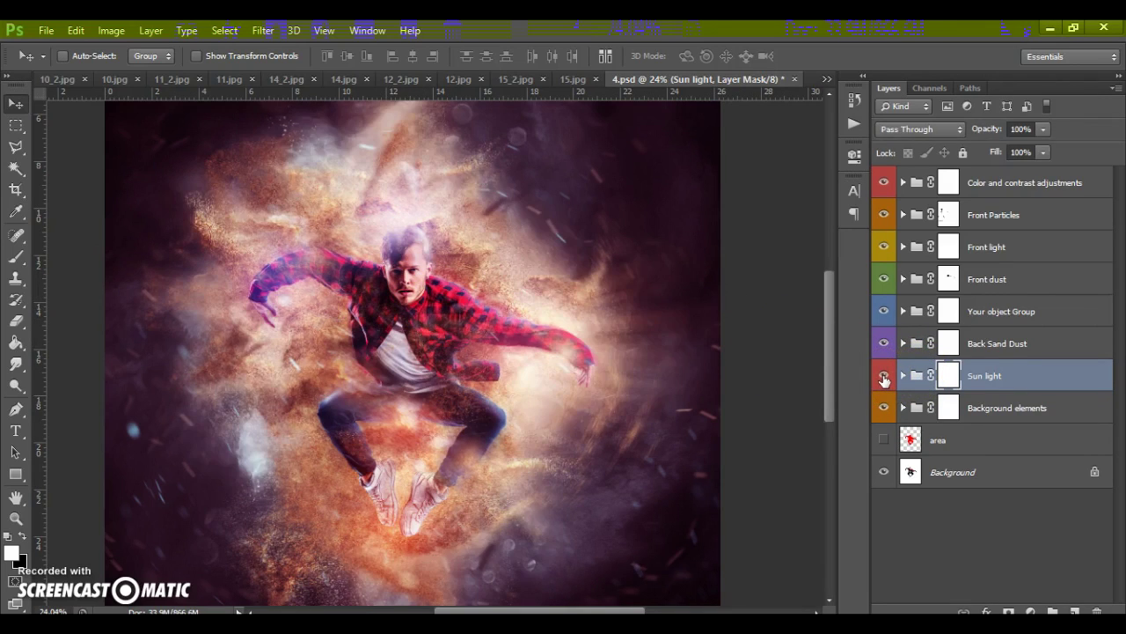
click(883, 377)
click(882, 377)
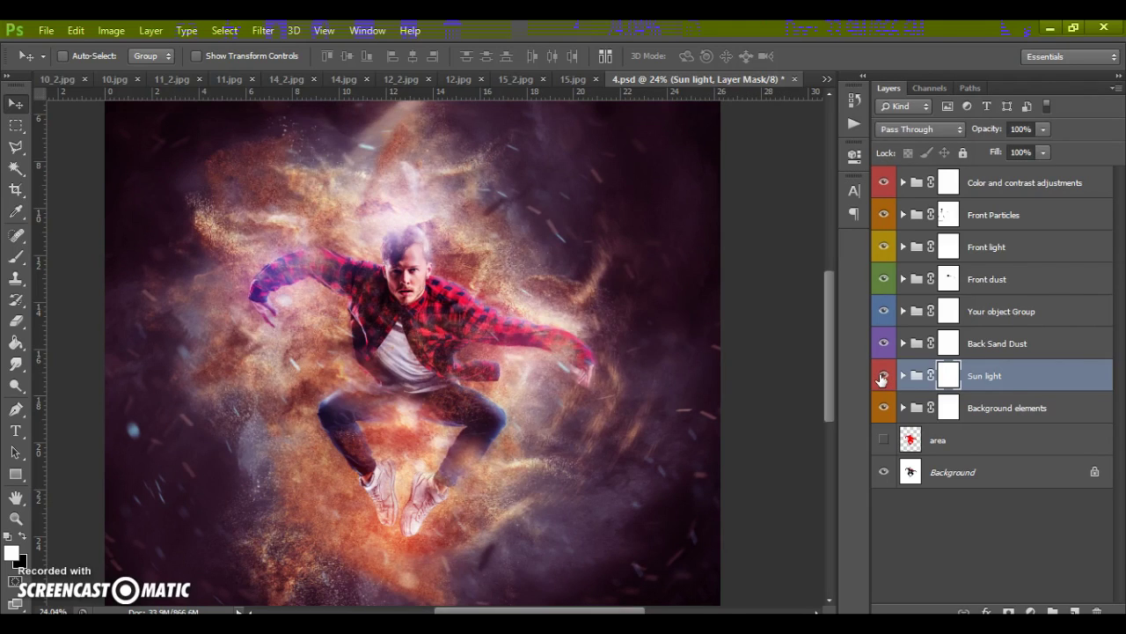
click(915, 379)
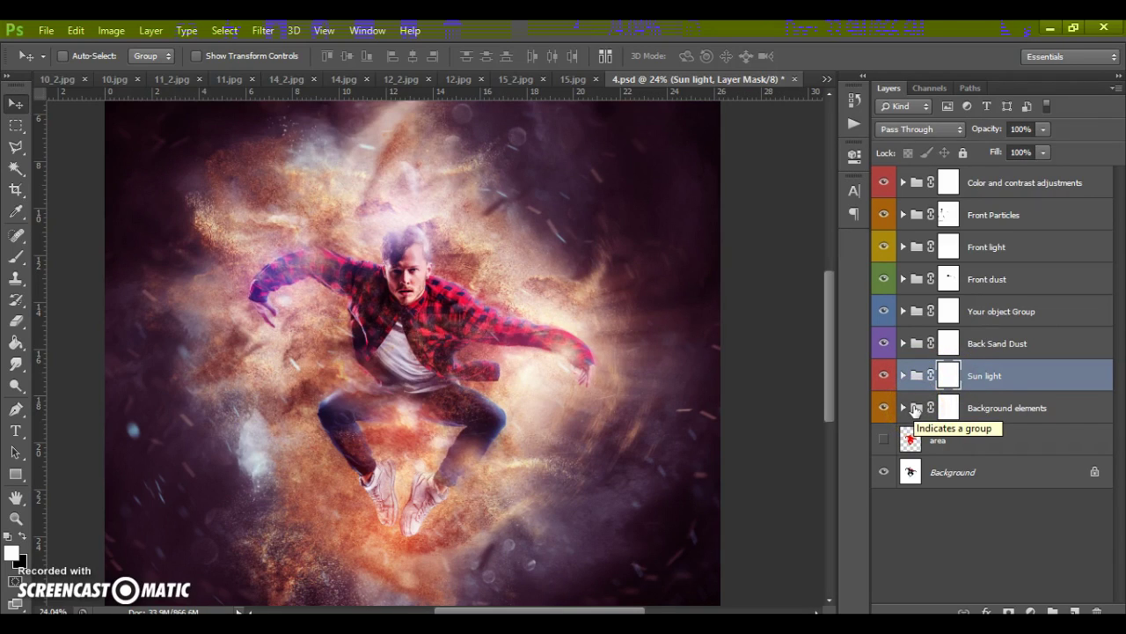
click(904, 408)
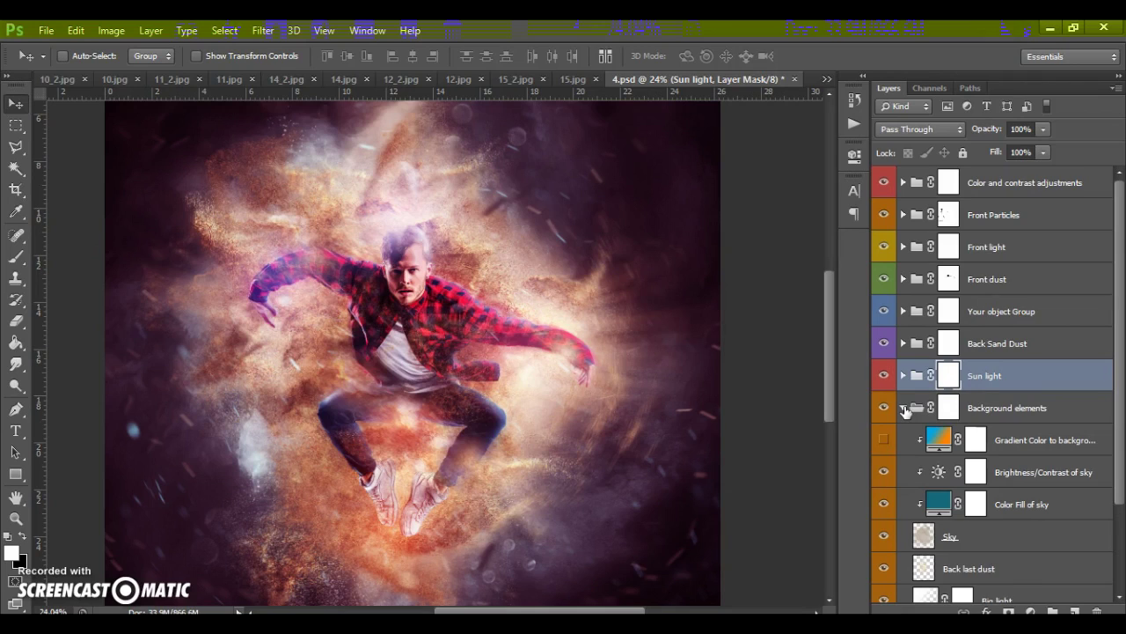
Lower the Brightness/Contrast of sky brightness slightly
scroll(905, 411, down, 2)
mouse_move(906, 414)
mouse_down()
mouse_move(933, 432)
mouse_move(939, 407)
mouse_up()
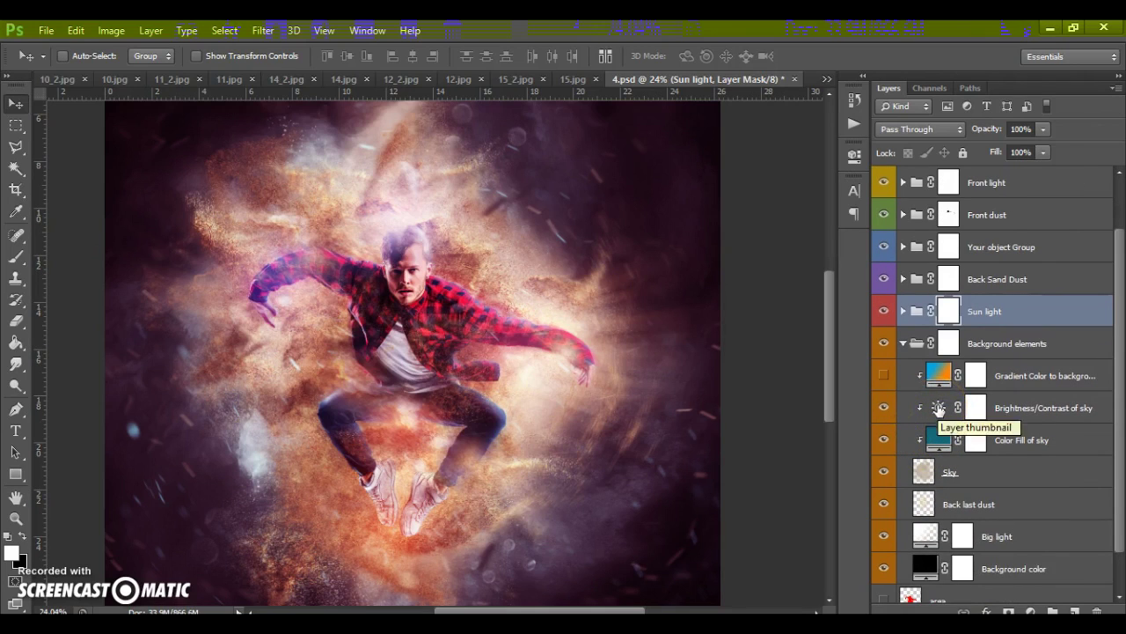
double_click(939, 408)
mouse_move(674, 235)
mouse_down()
mouse_move(642, 234)
mouse_move(736, 239)
mouse_move(661, 243)
mouse_up()
click(826, 155)
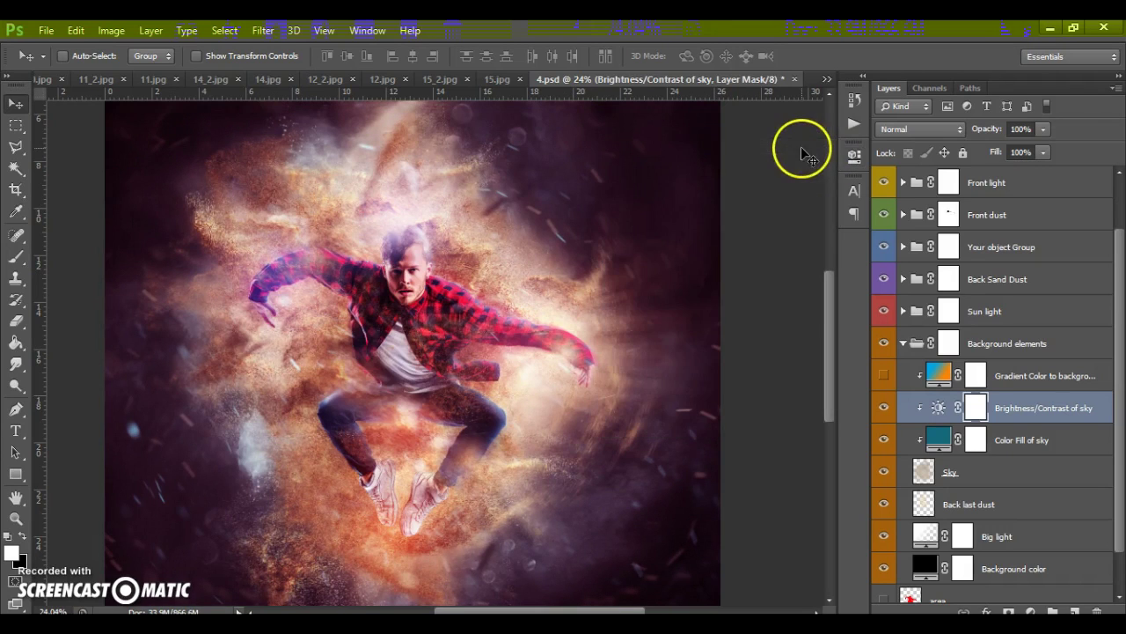
Try red, magenta, blue, cyan, yellow-green and orange hues on the sky fill, ending on green
double_click(938, 438)
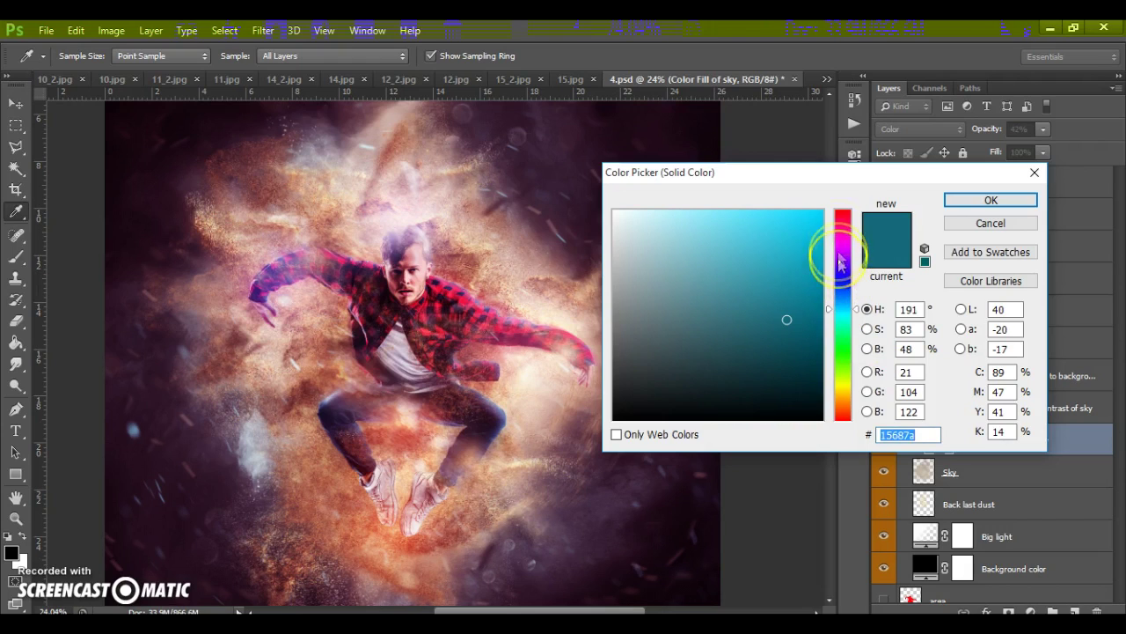
drag(840, 260, 830, 182)
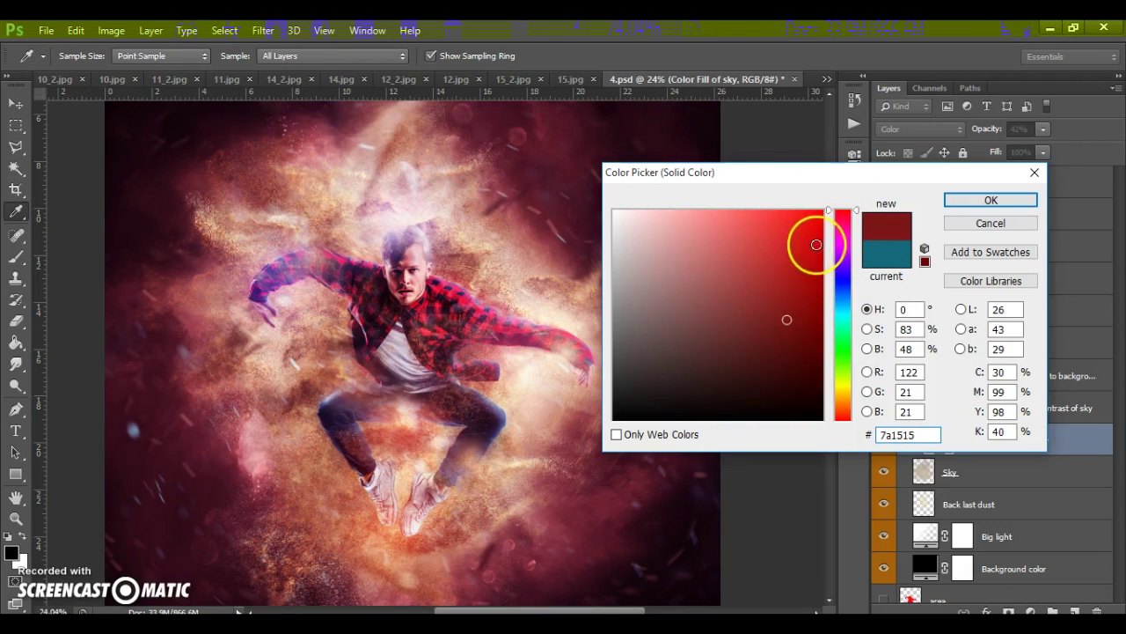
drag(817, 245, 827, 209)
click(843, 244)
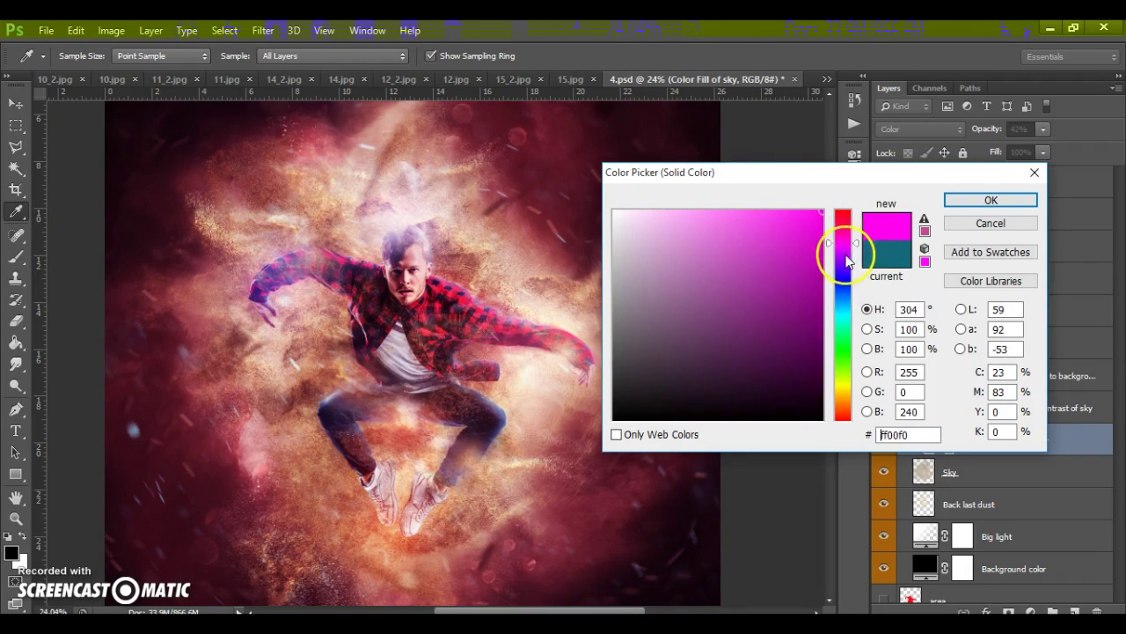
click(838, 285)
click(837, 317)
click(840, 374)
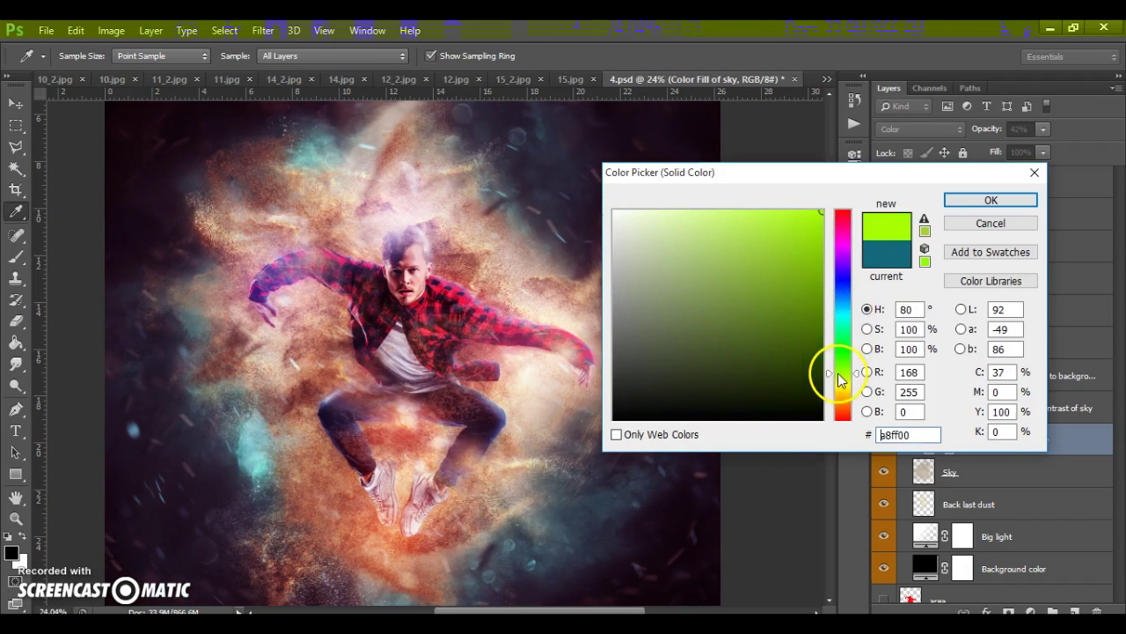
click(842, 403)
click(842, 417)
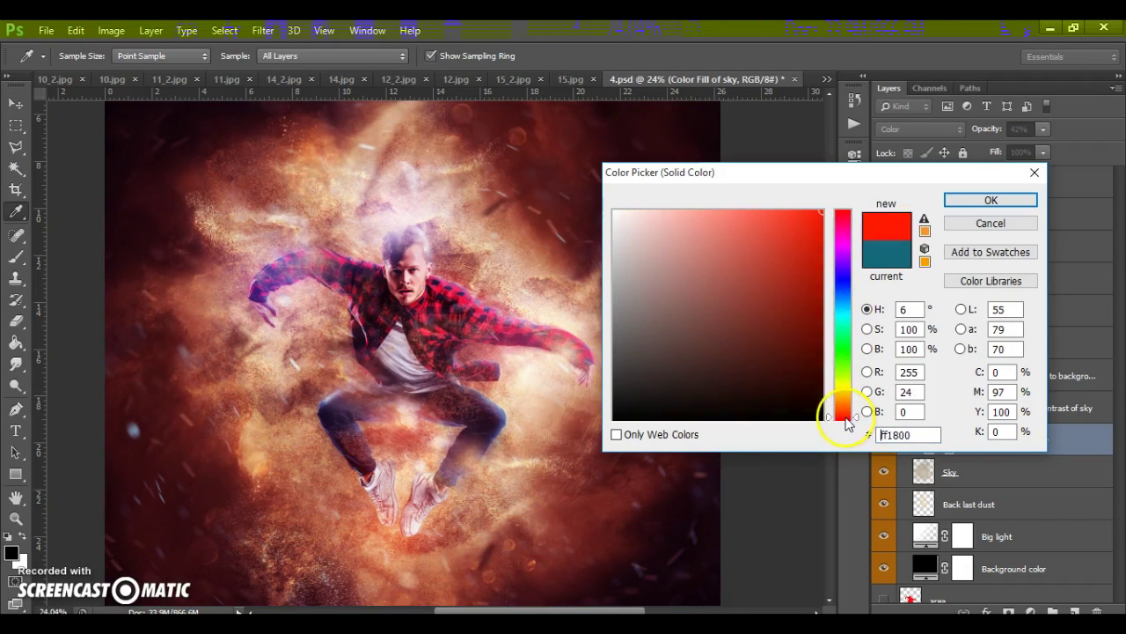
click(843, 364)
Discard the sky colour changes, hide Color Fill of sky and show the background gradient
click(968, 222)
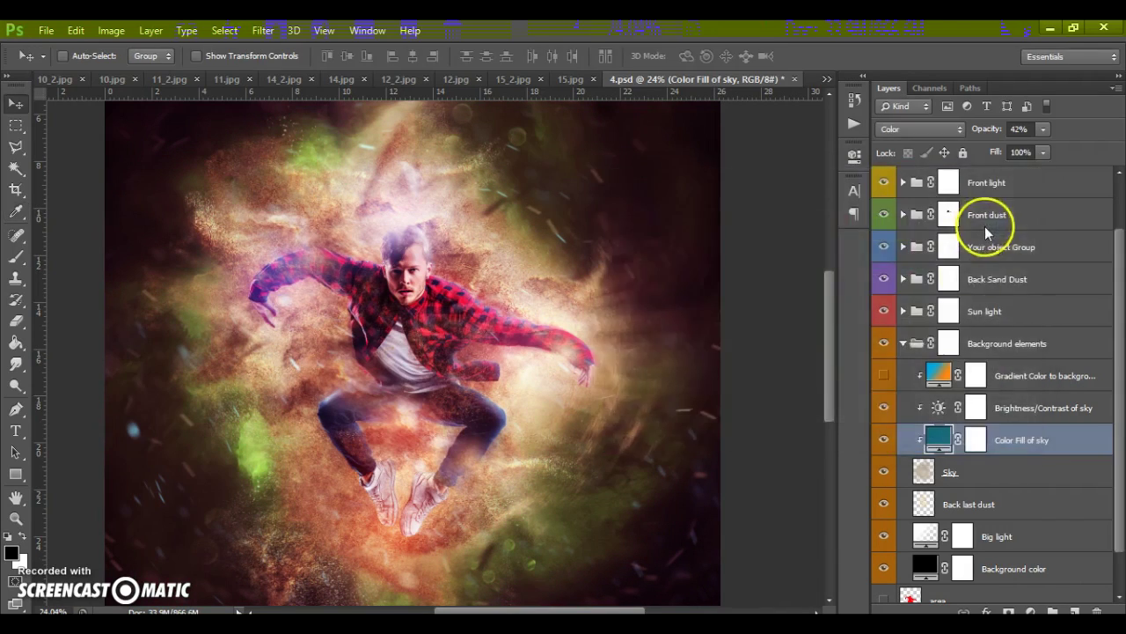
click(885, 440)
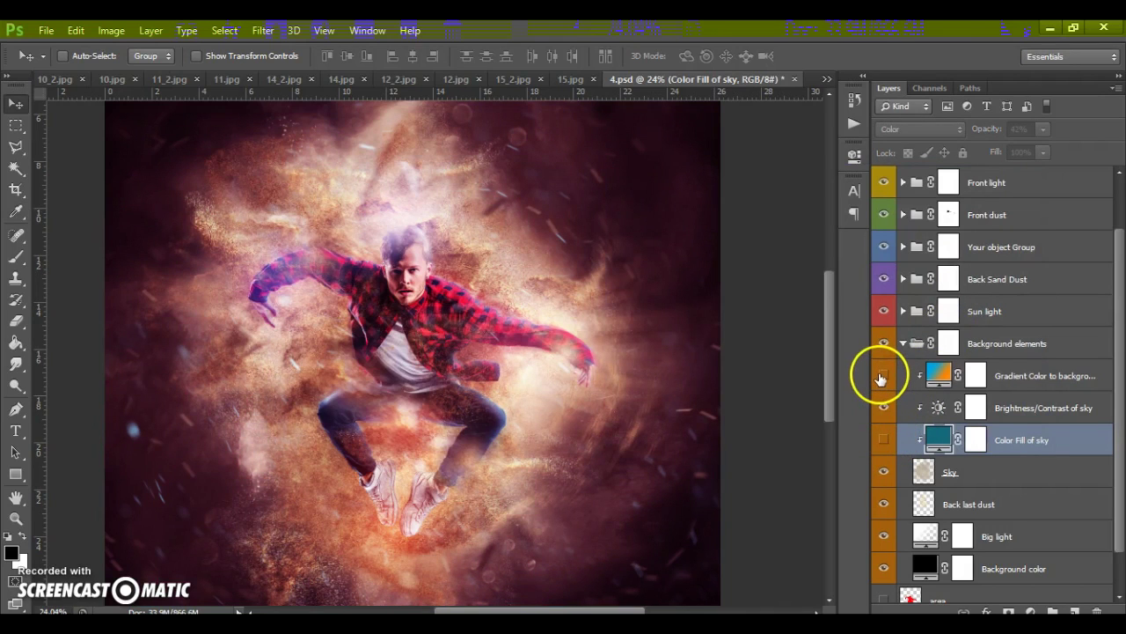
click(882, 376)
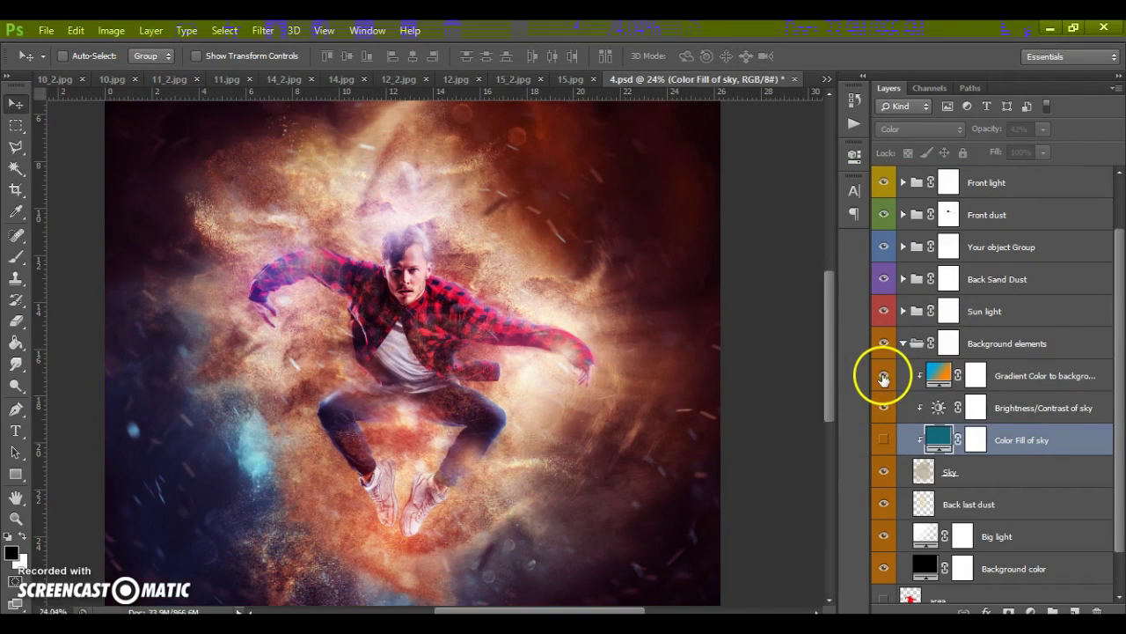
Change the background gradient's orange right stop to red, making it blue to red
double_click(942, 374)
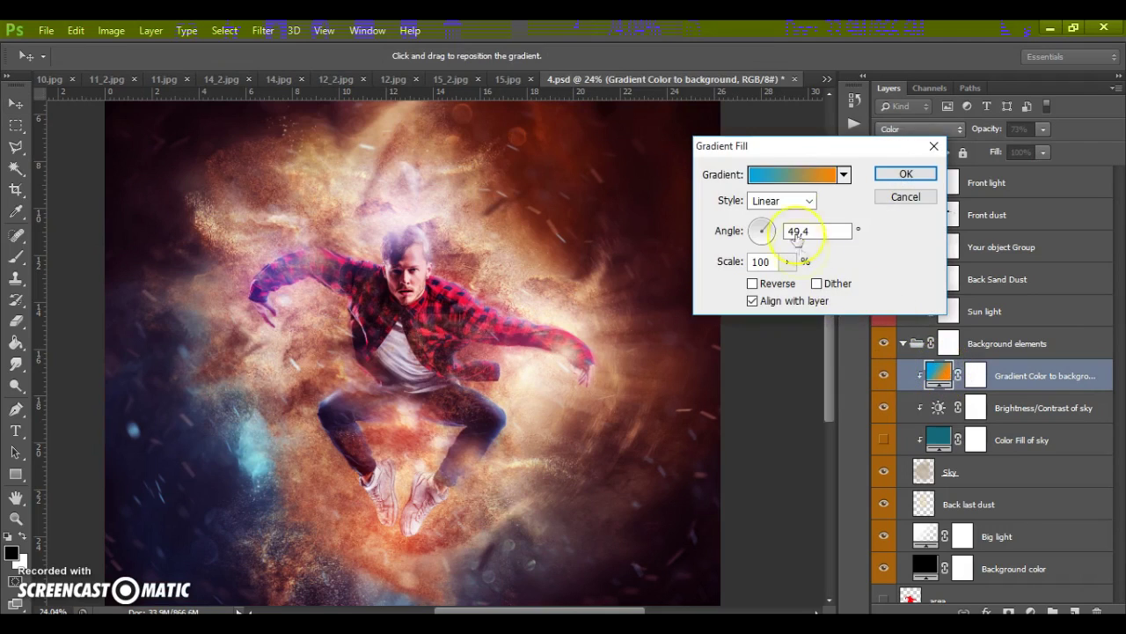
click(794, 181)
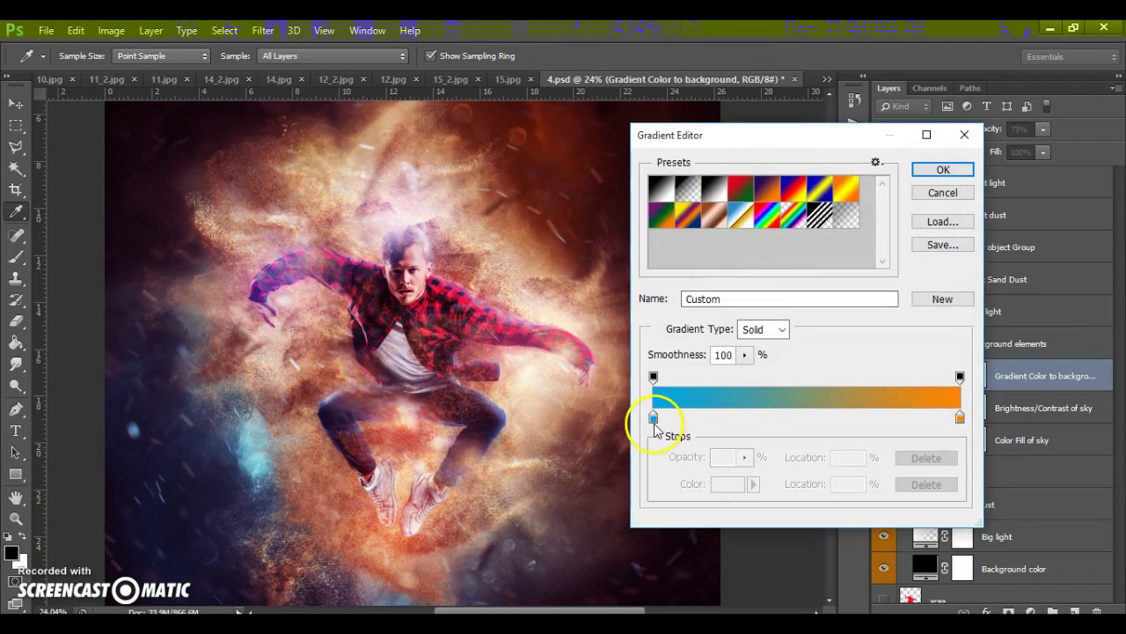
click(961, 418)
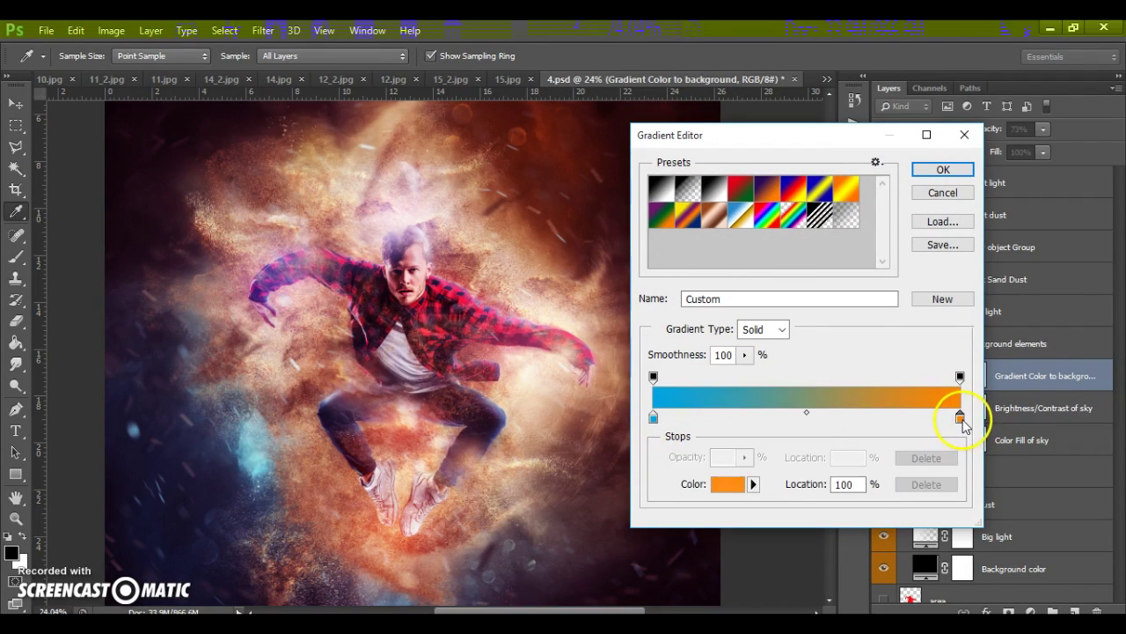
double_click(960, 418)
drag(841, 232, 843, 207)
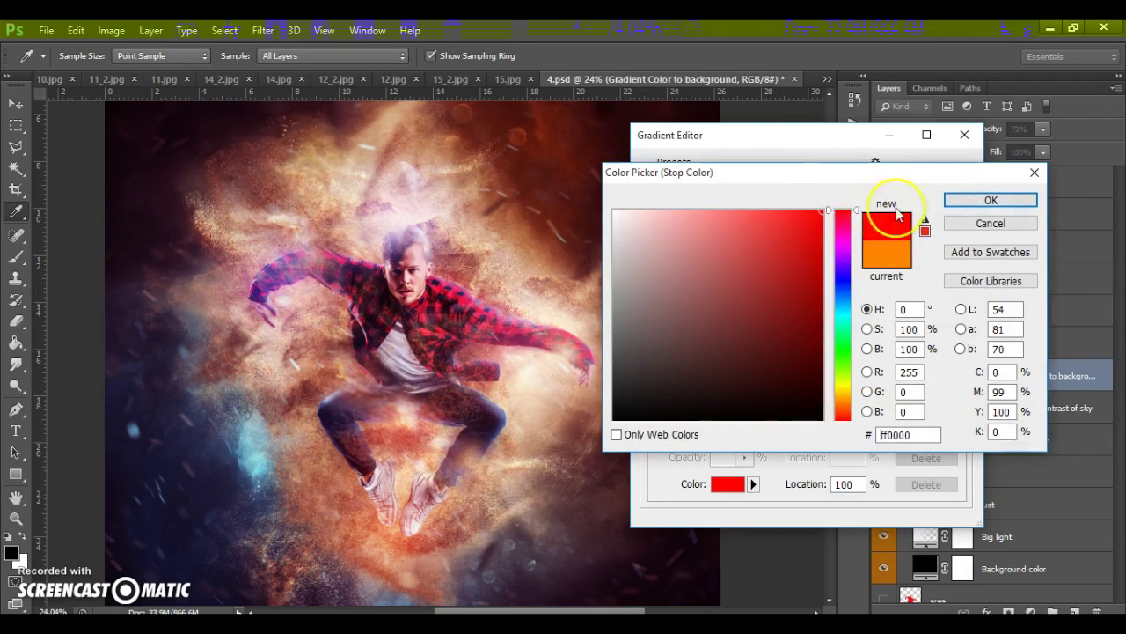
click(973, 206)
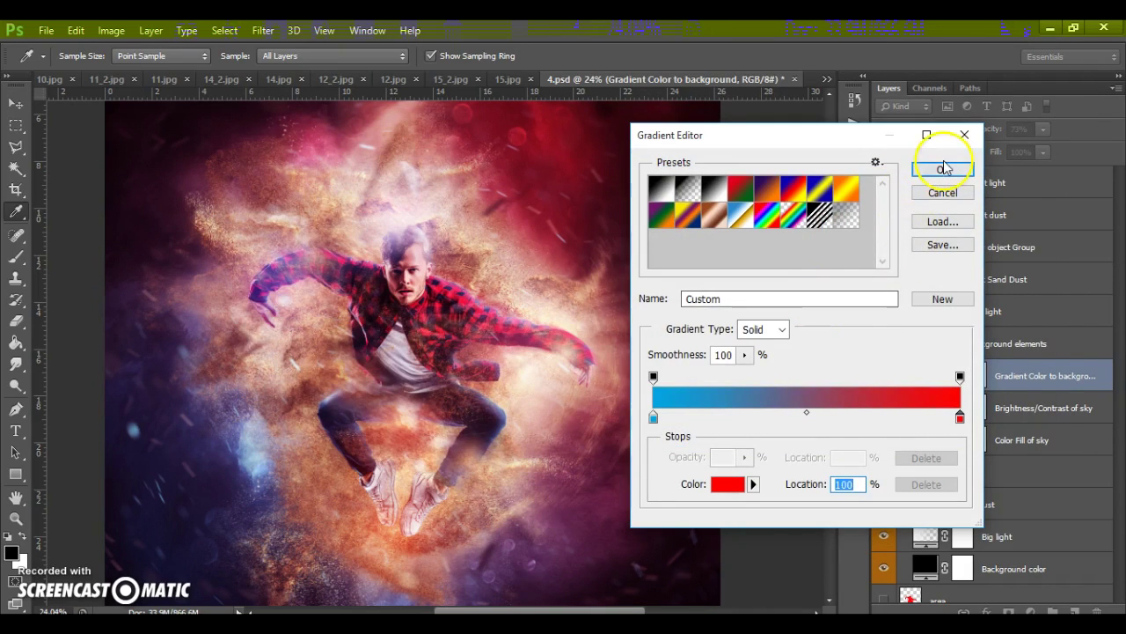
click(942, 172)
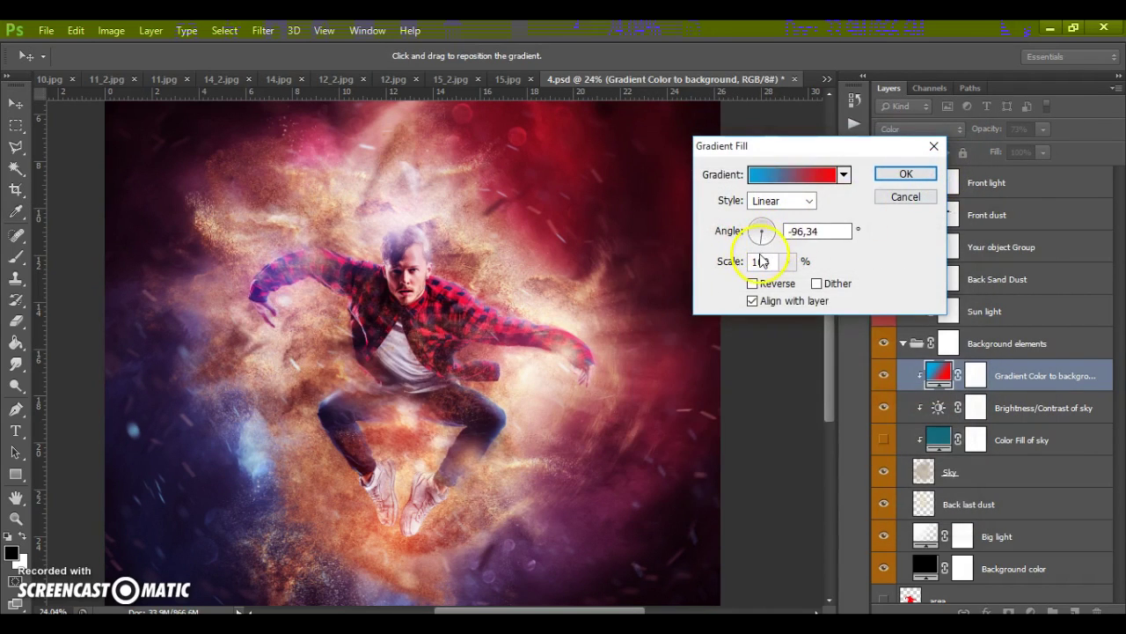
Set the gradient angle to -90° so blue sits above red, at 120% scale
drag(762, 261, 764, 249)
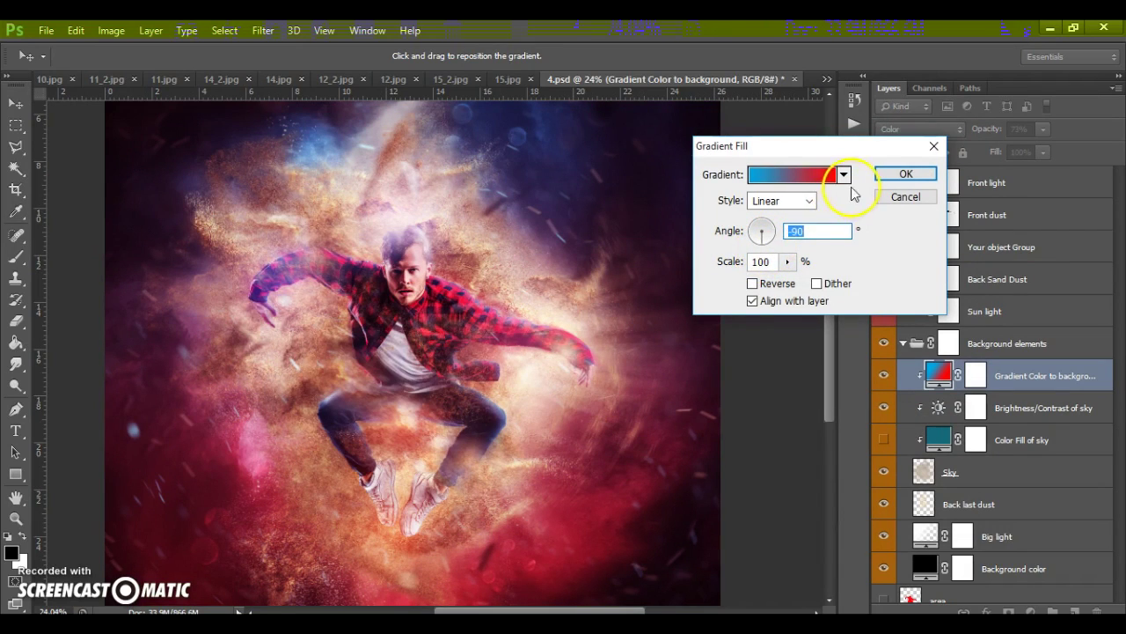
click(787, 262)
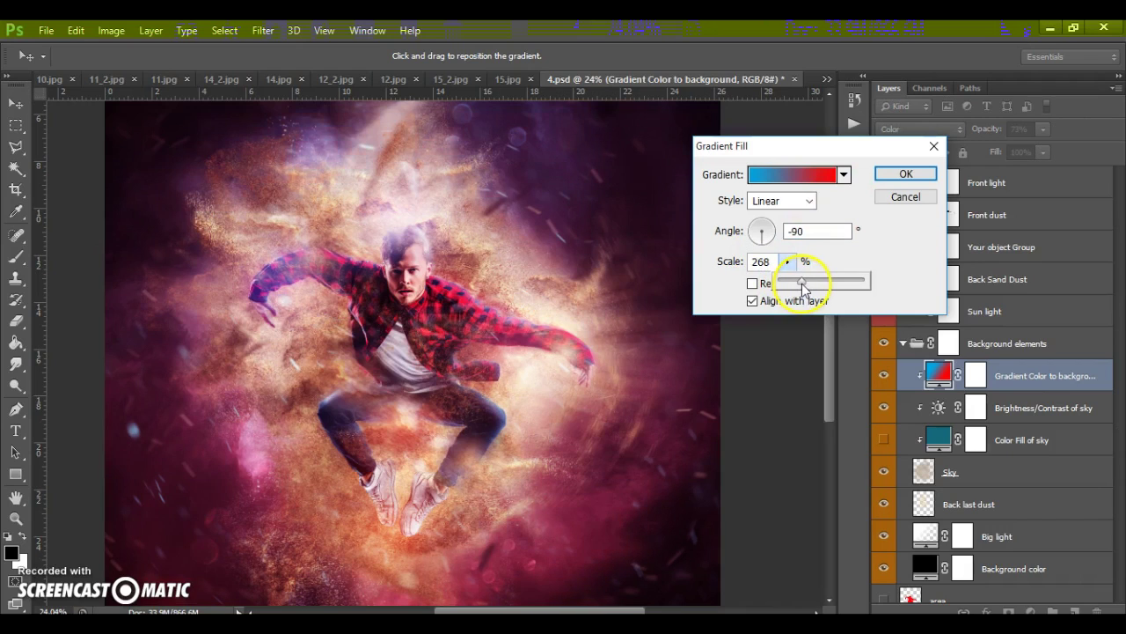
click(901, 198)
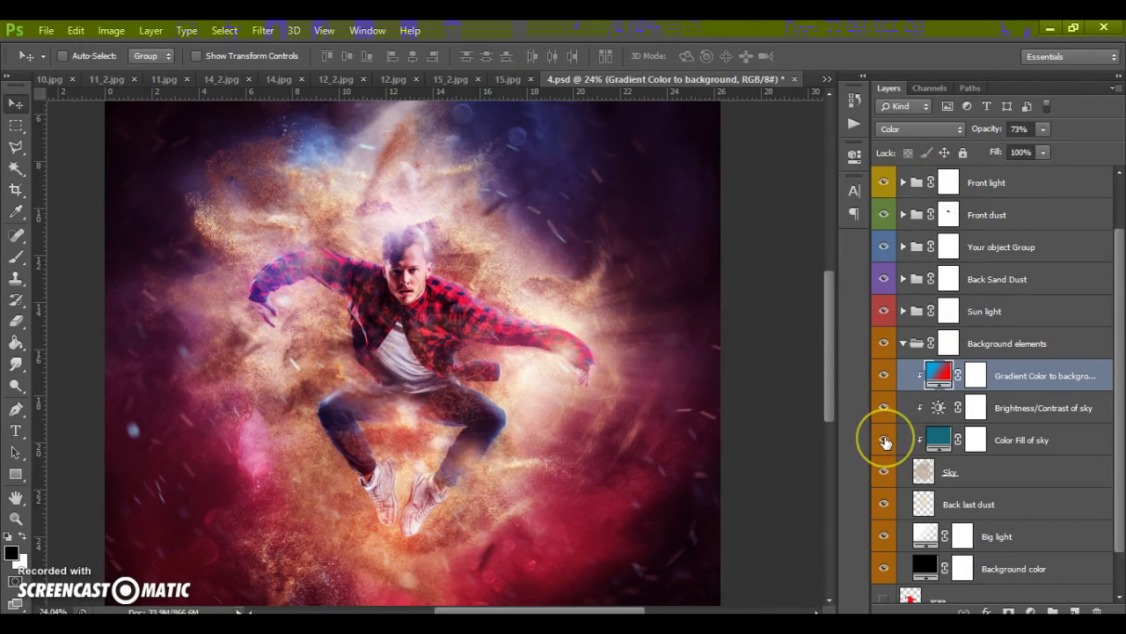
Collapse the Background elements group and zoom in on the blue-to-red composite
scroll(926, 411, down, 1)
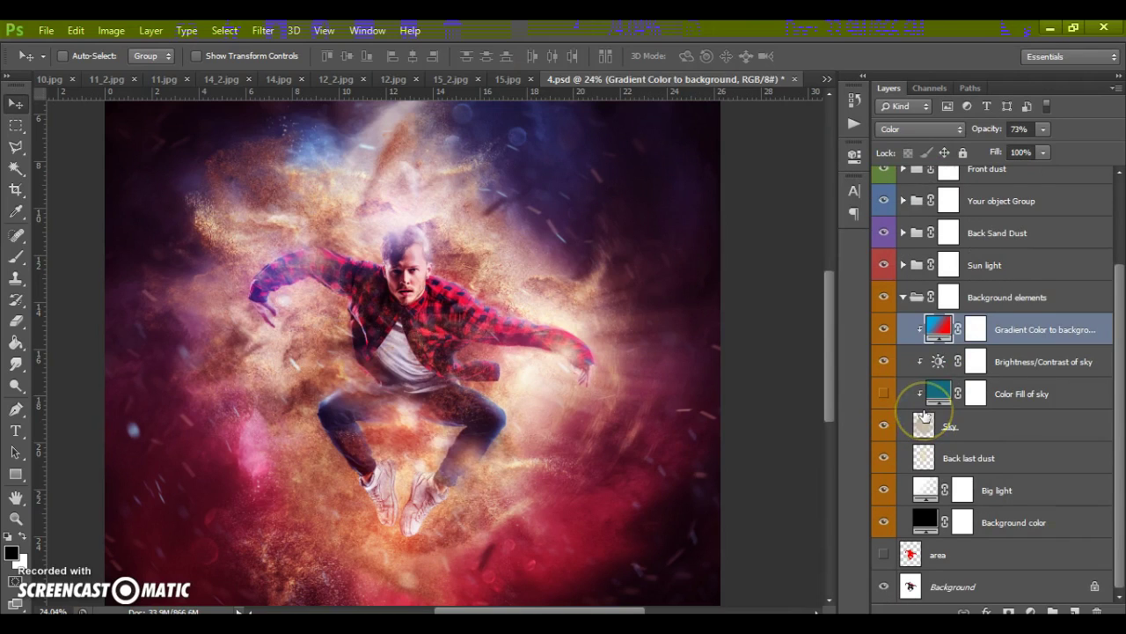
scroll(935, 473, up, 2)
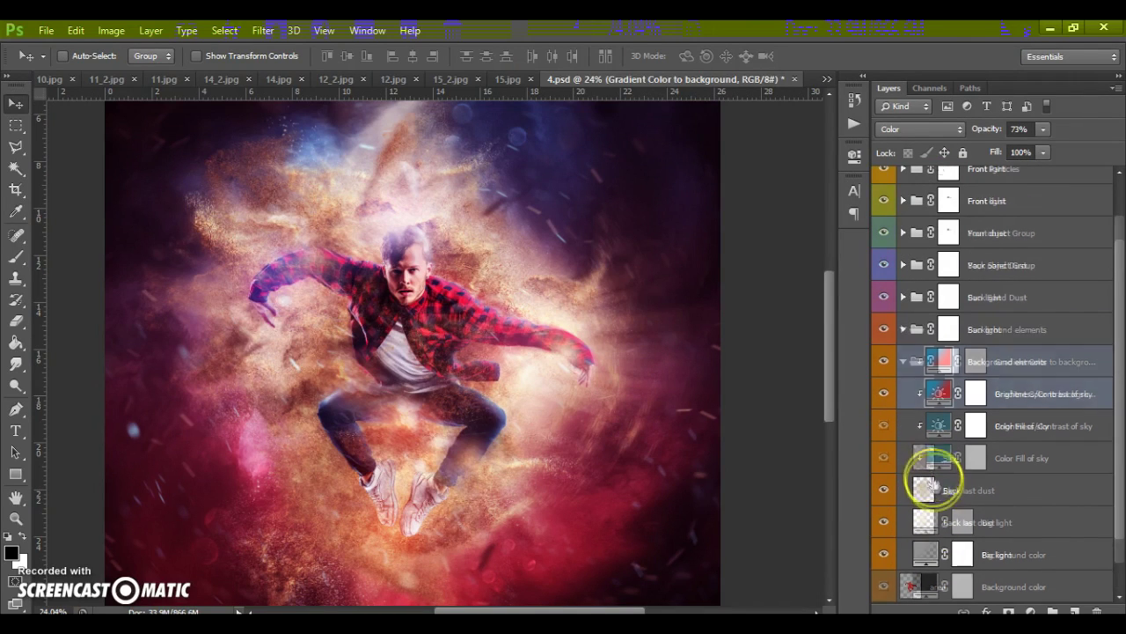
click(902, 362)
scroll(465, 308, down, 4)
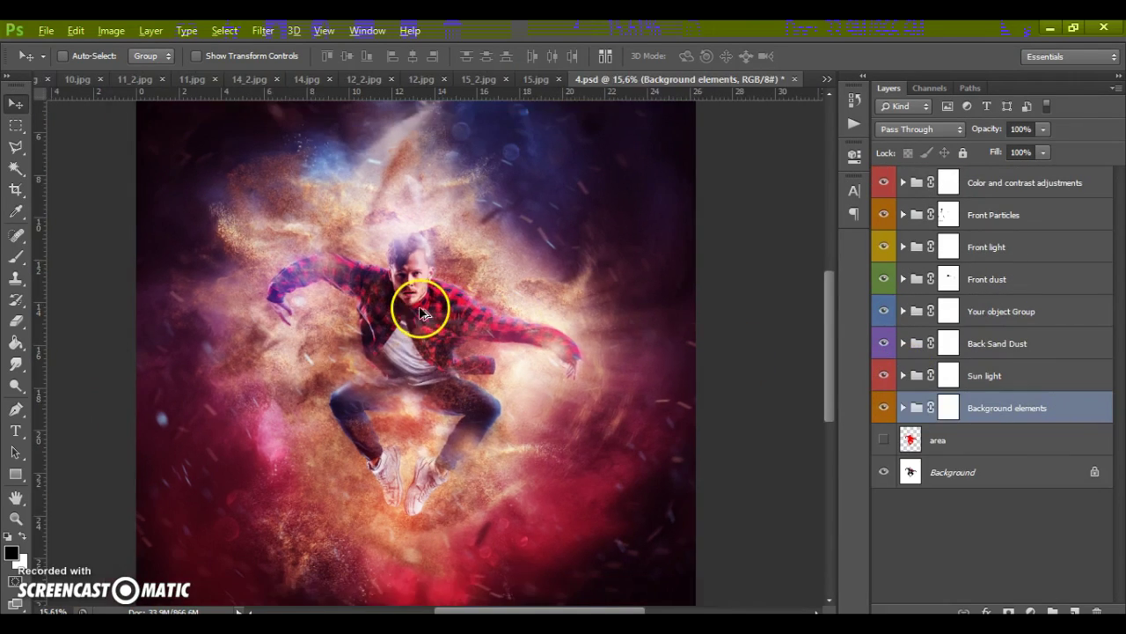
scroll(398, 310, up, 5)
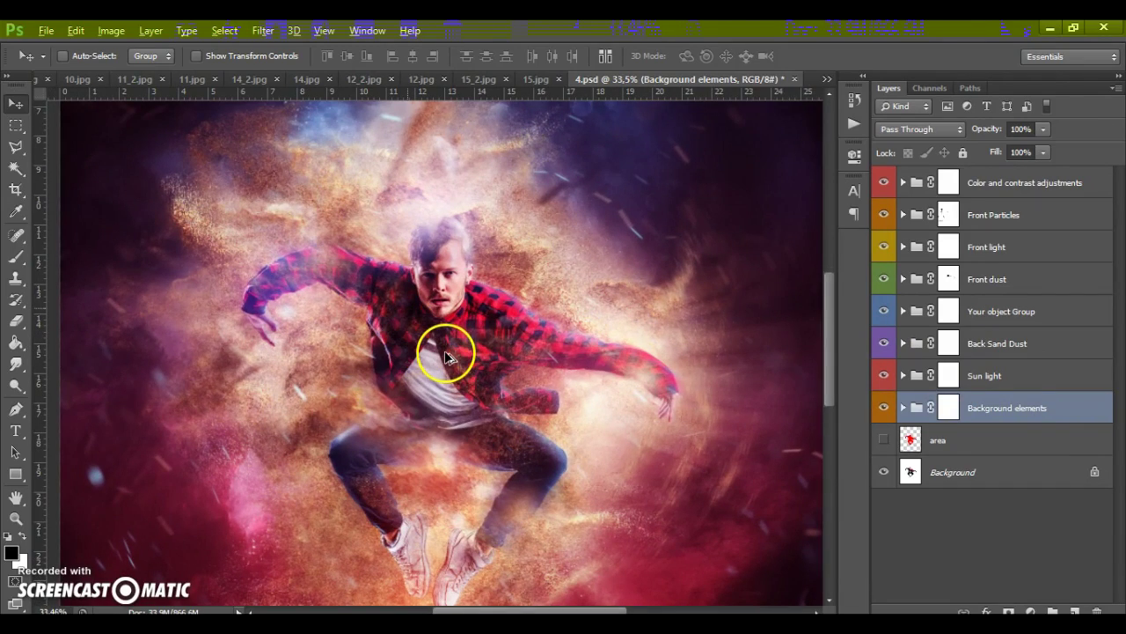
scroll(445, 356, down, 2)
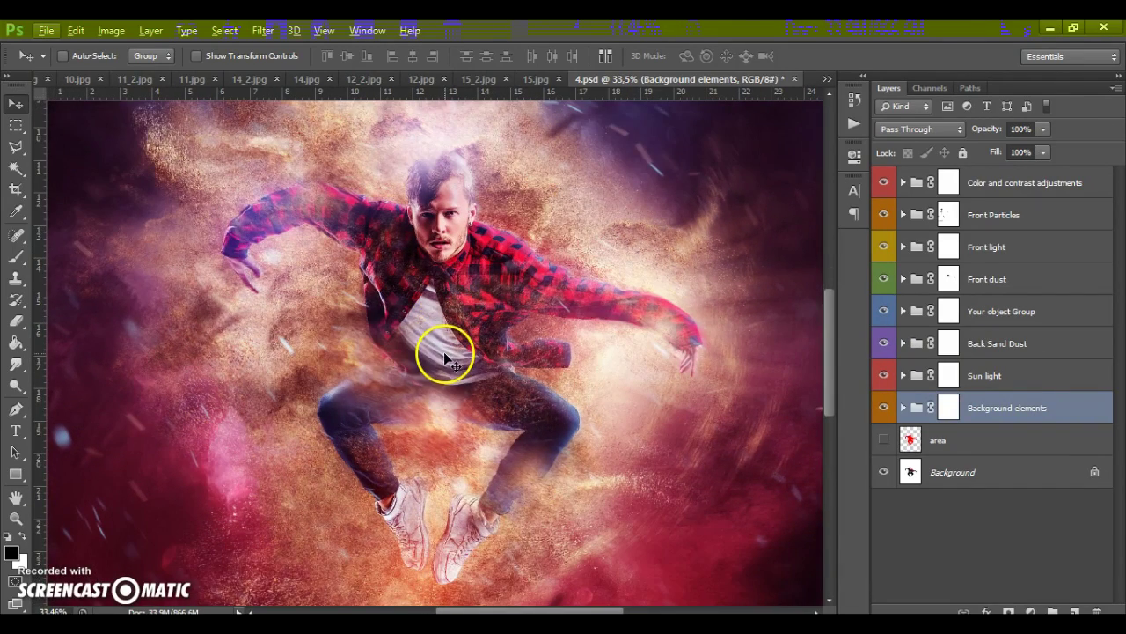